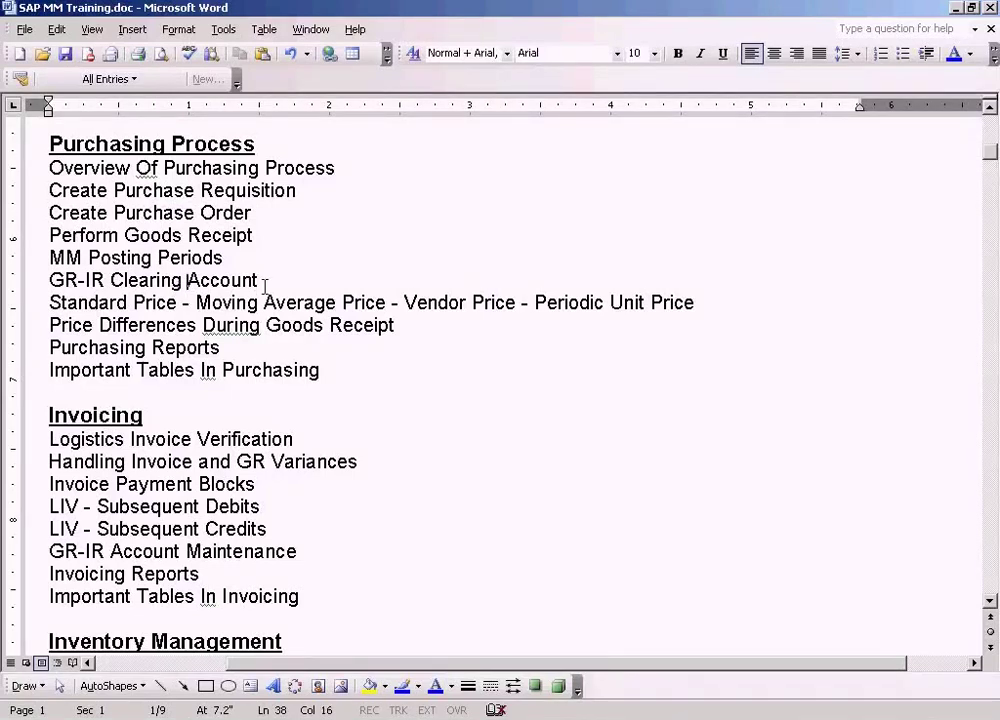
Step: Highlight the GR-IR Clearing Account topic in the Purchasing Process outline, then clear the highlight
triple_click(265, 287)
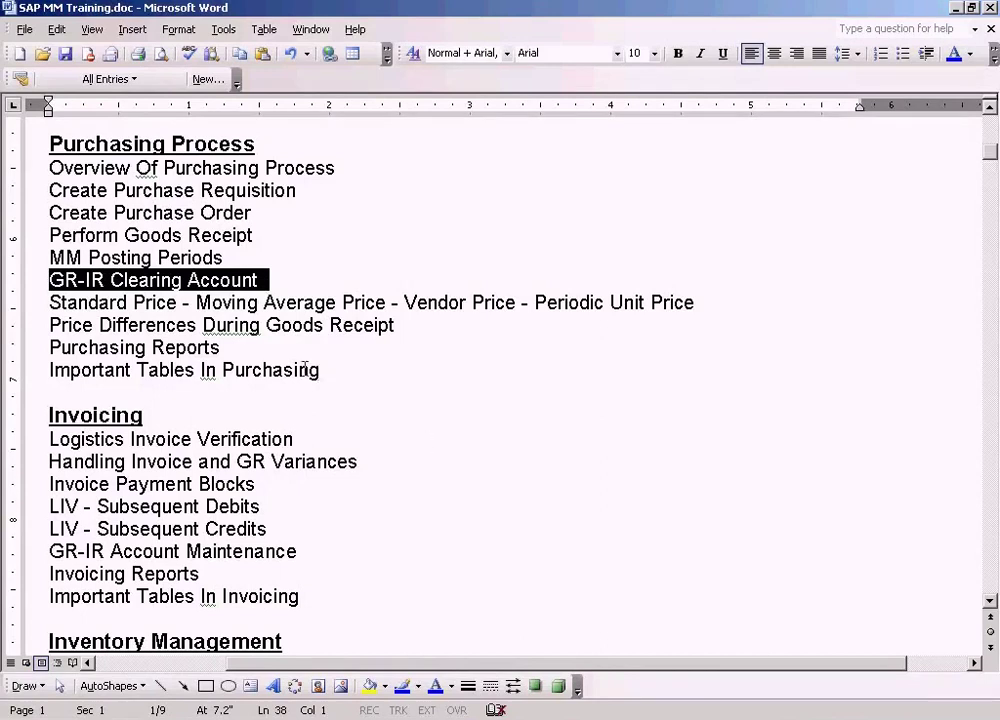
click(188, 236)
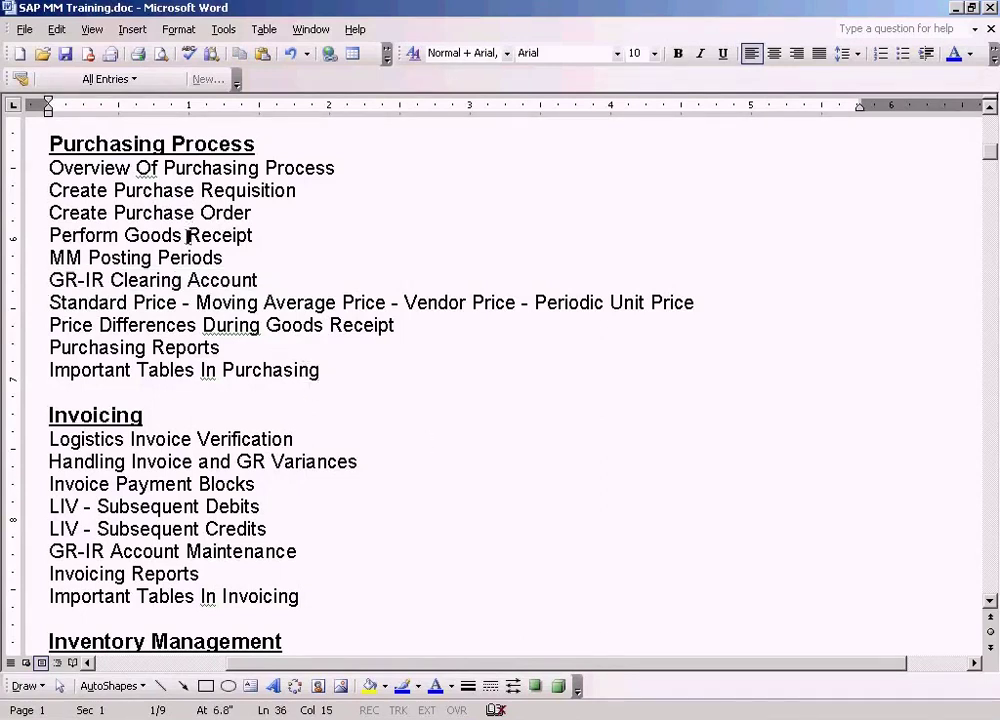
click(269, 279)
Step: Switch to the SAP session showing Allow Posting to Previous Period and open transaction OBYC there
click(330, 718)
click(370, 594)
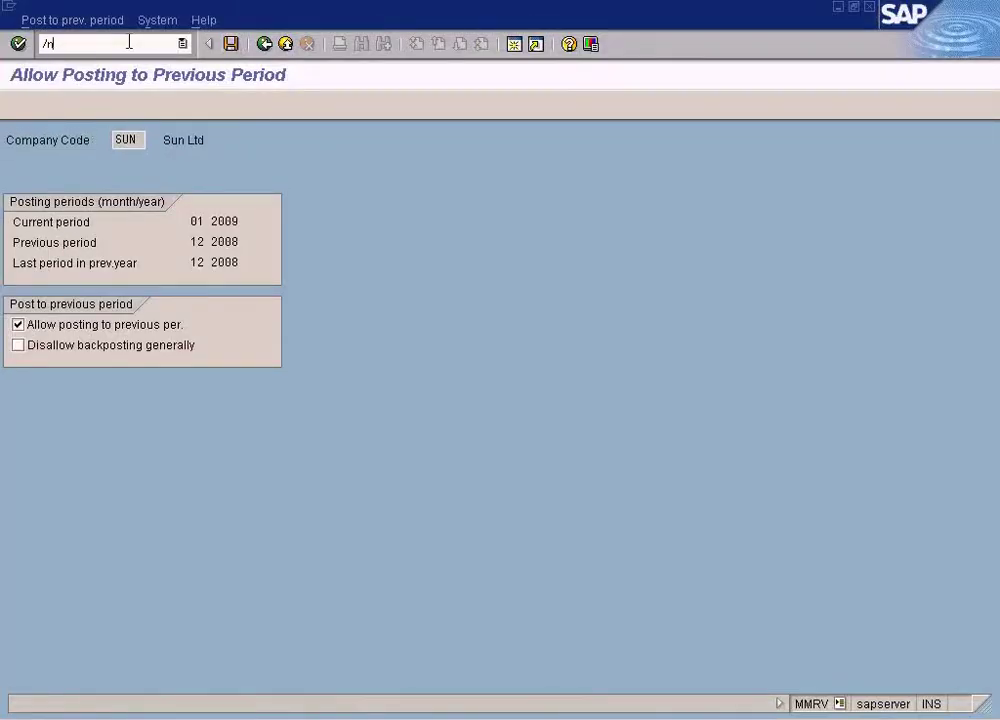
key(Return)
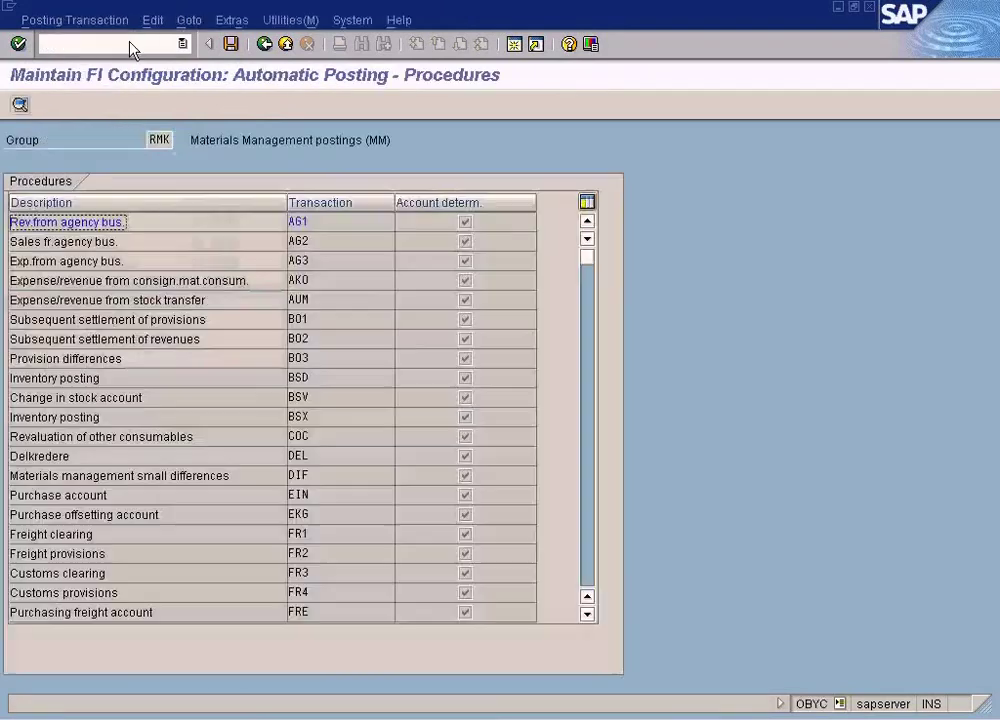
Step: Inspect the account assignment of the GR/IR clearing account procedure (WRX) for chart of accounts SUN, then return to the procedures list
click(587, 525)
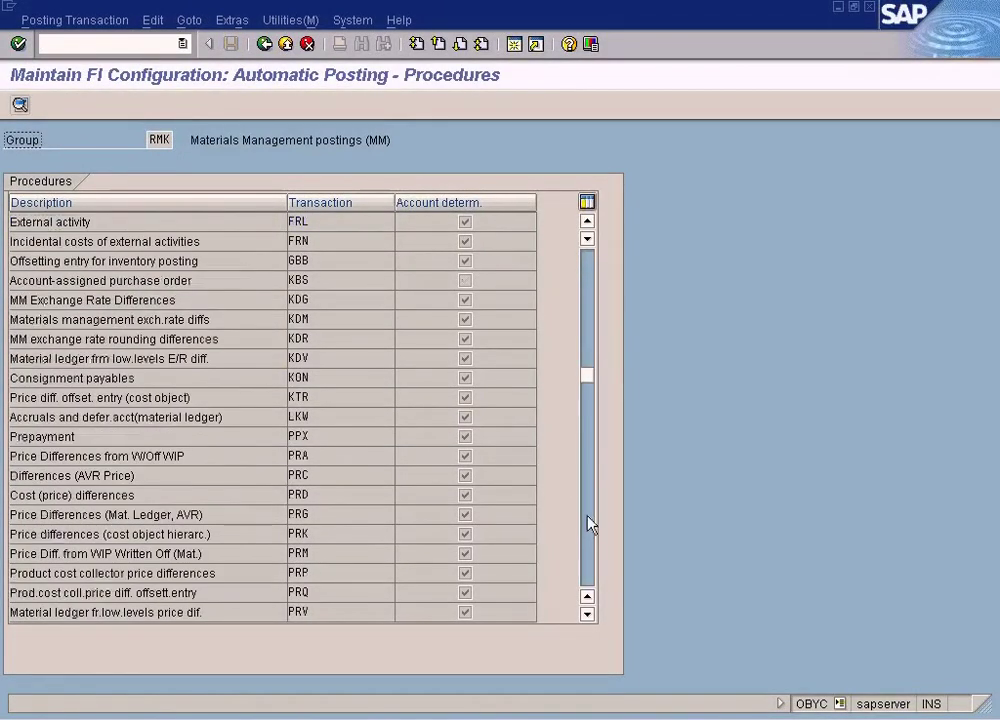
click(587, 525)
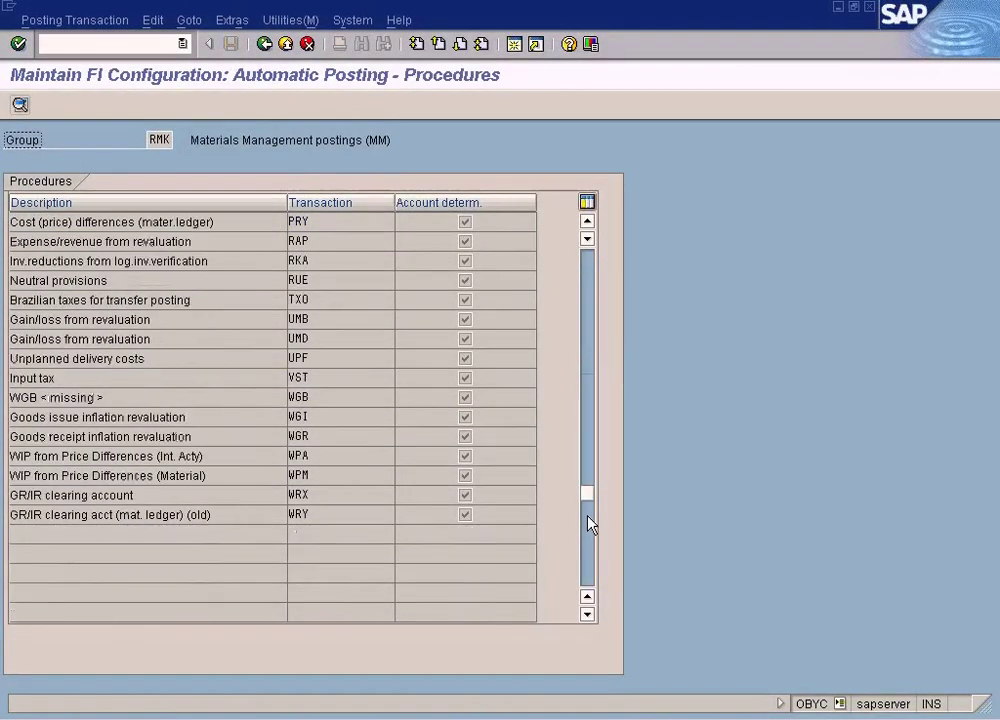
double_click(319, 495)
click(155, 427)
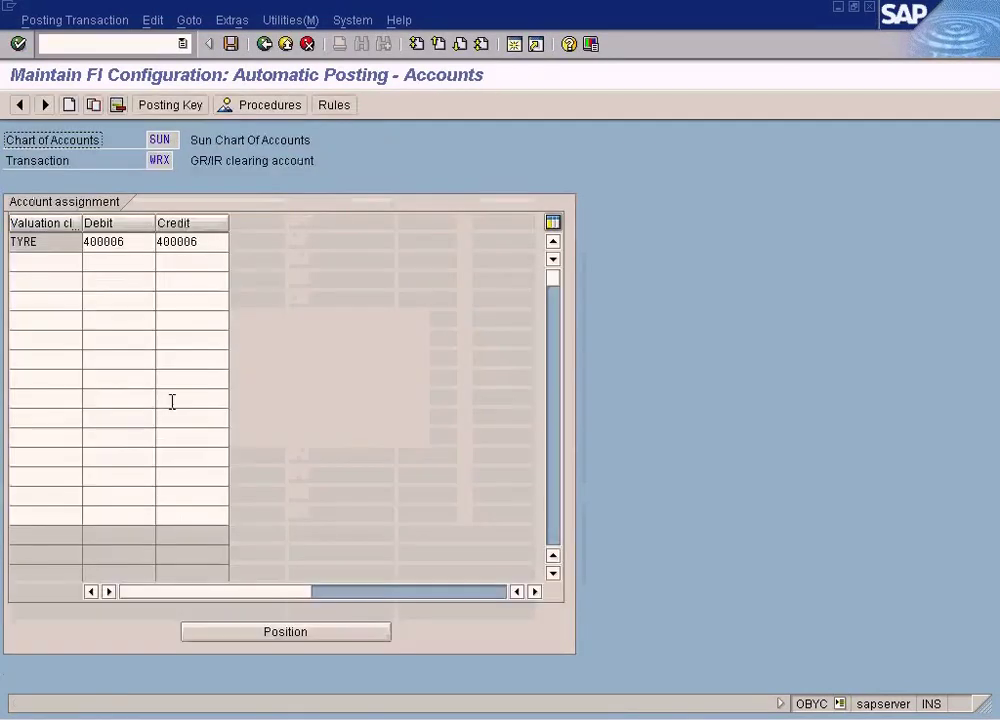
click(207, 244)
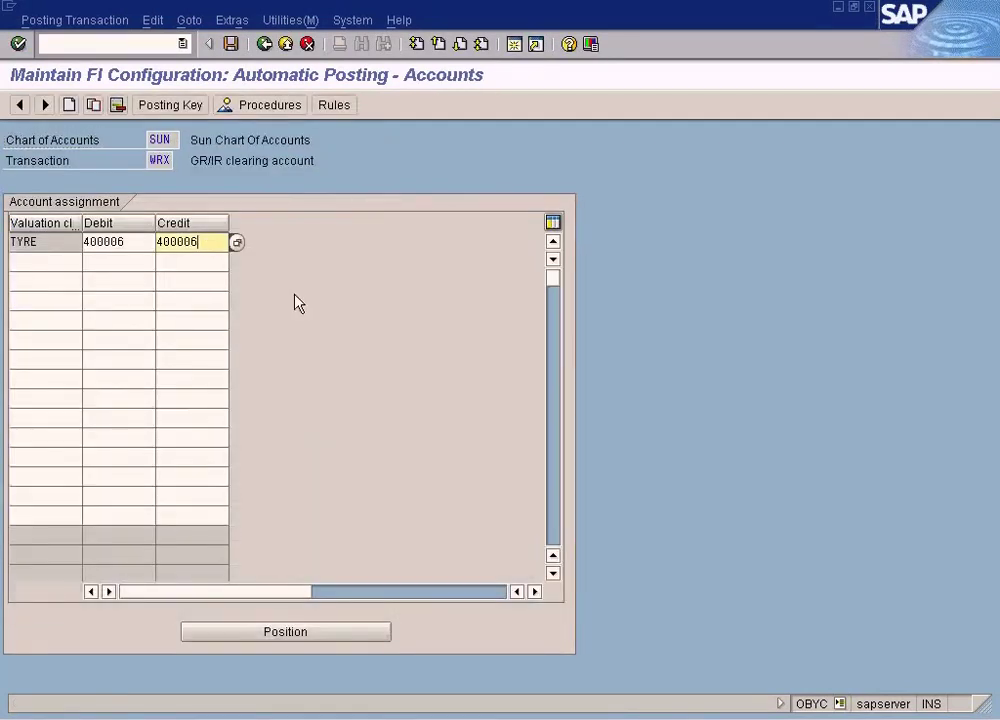
click(266, 46)
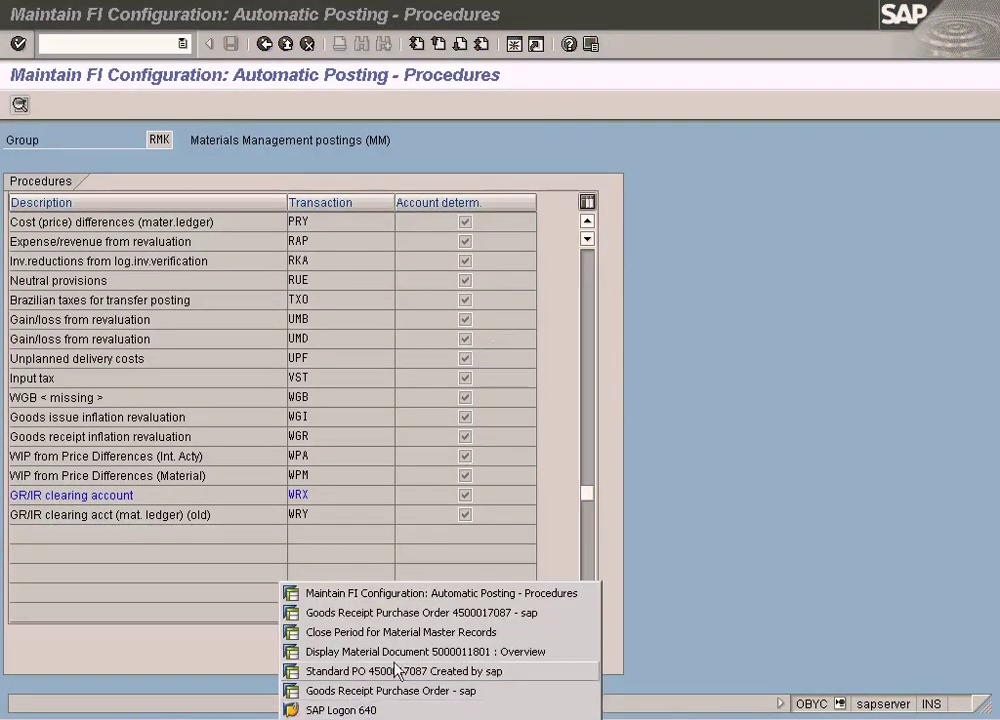
Step: Switch to the SAP session with the TYRE-A material document and display its accounting document
click(335, 652)
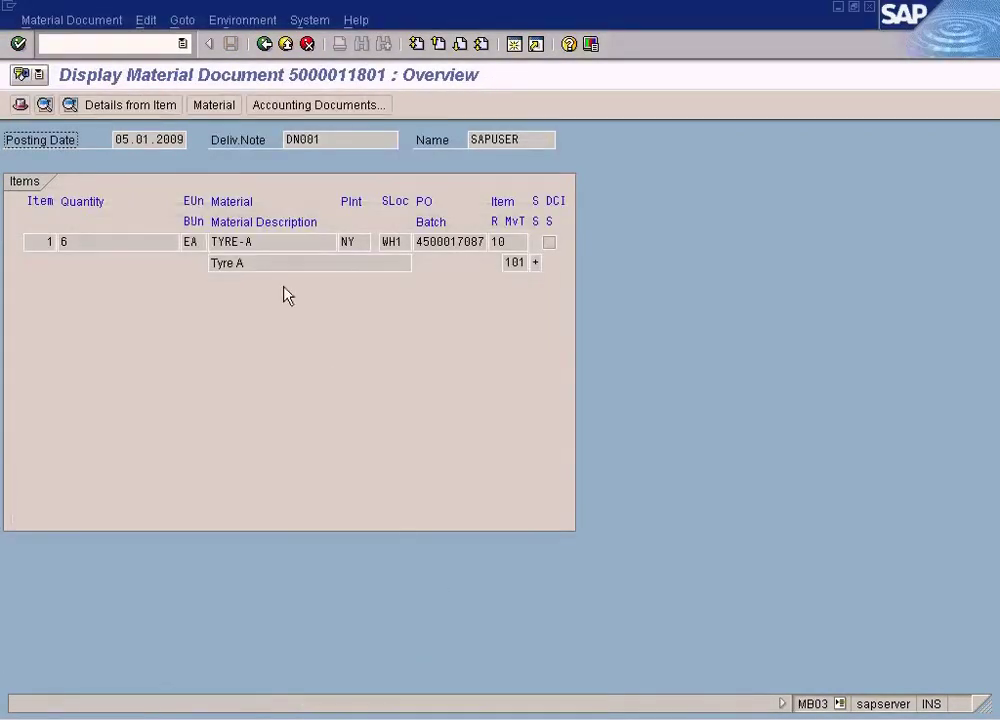
click(322, 107)
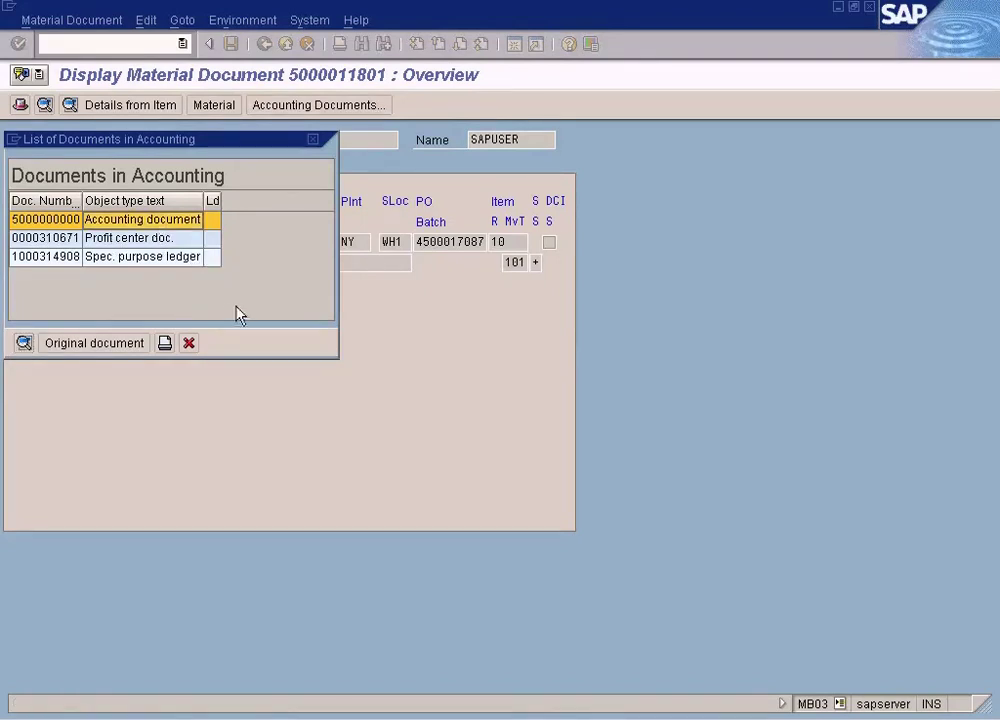
key(Return)
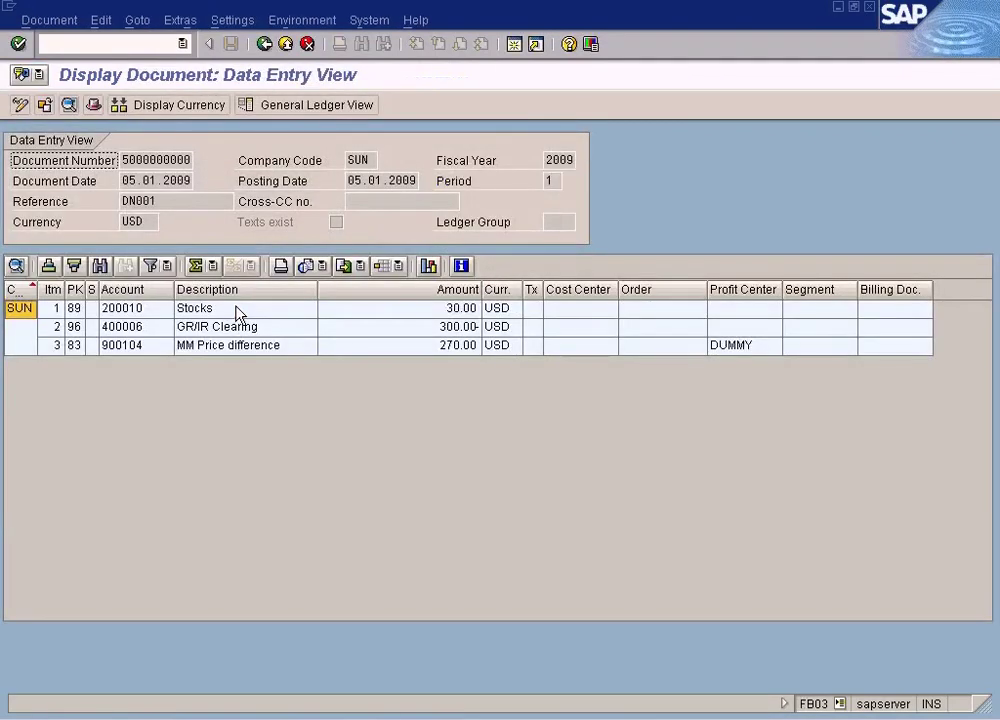
Step: Examine the GR/IR Clearing line's description and amount and compare it with the Stocks line amount
click(440, 328)
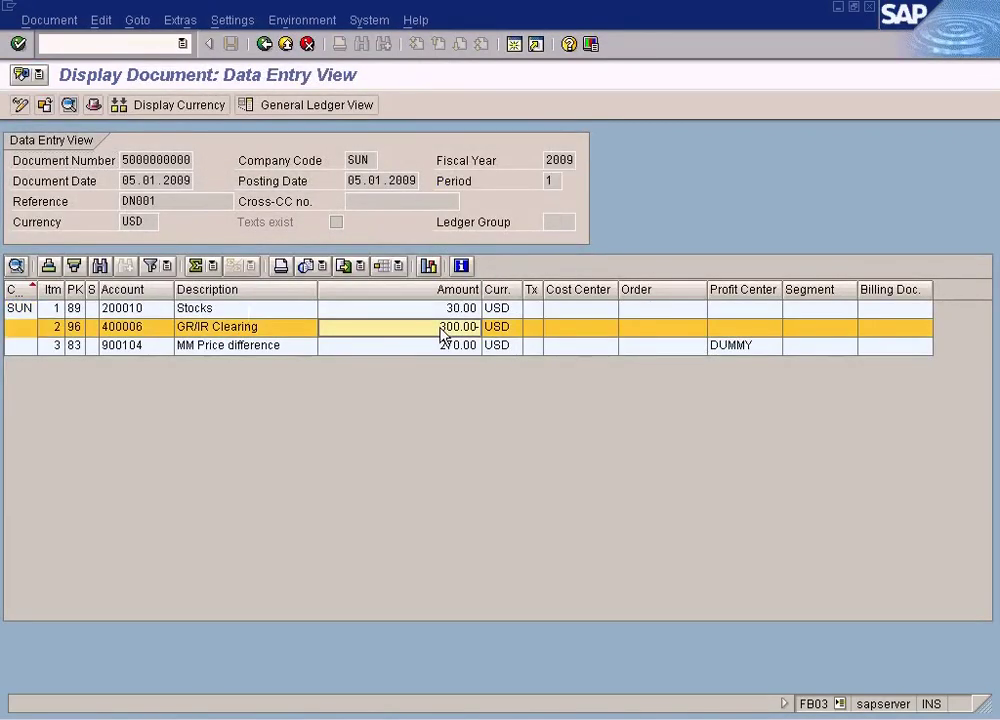
key(shift+Tab)
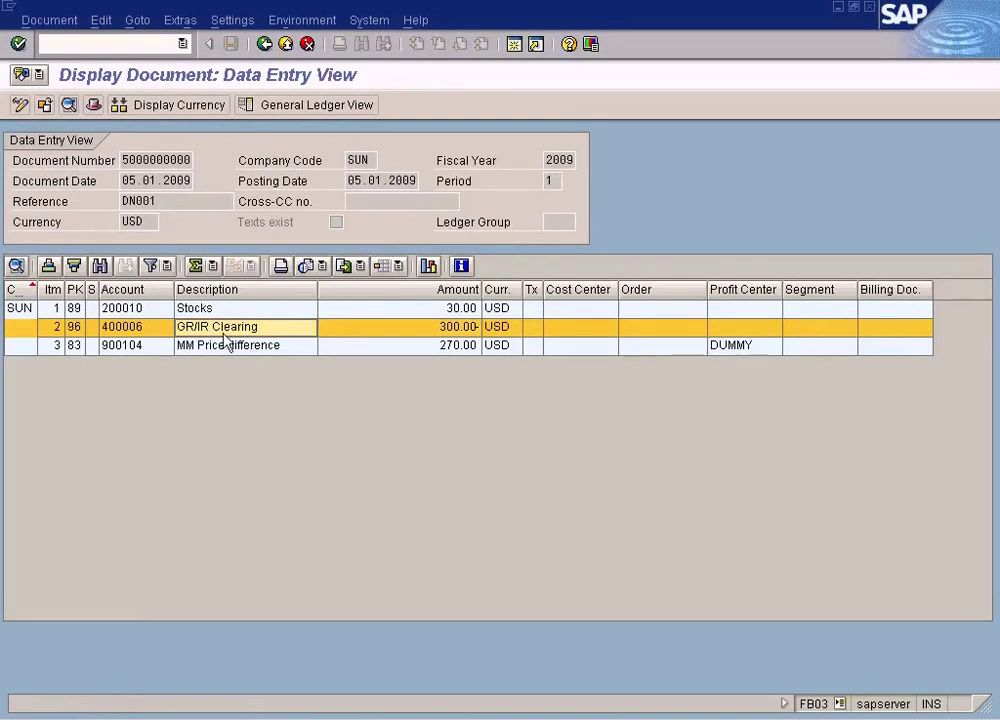
key(Tab)
key(shift+Tab)
click(445, 333)
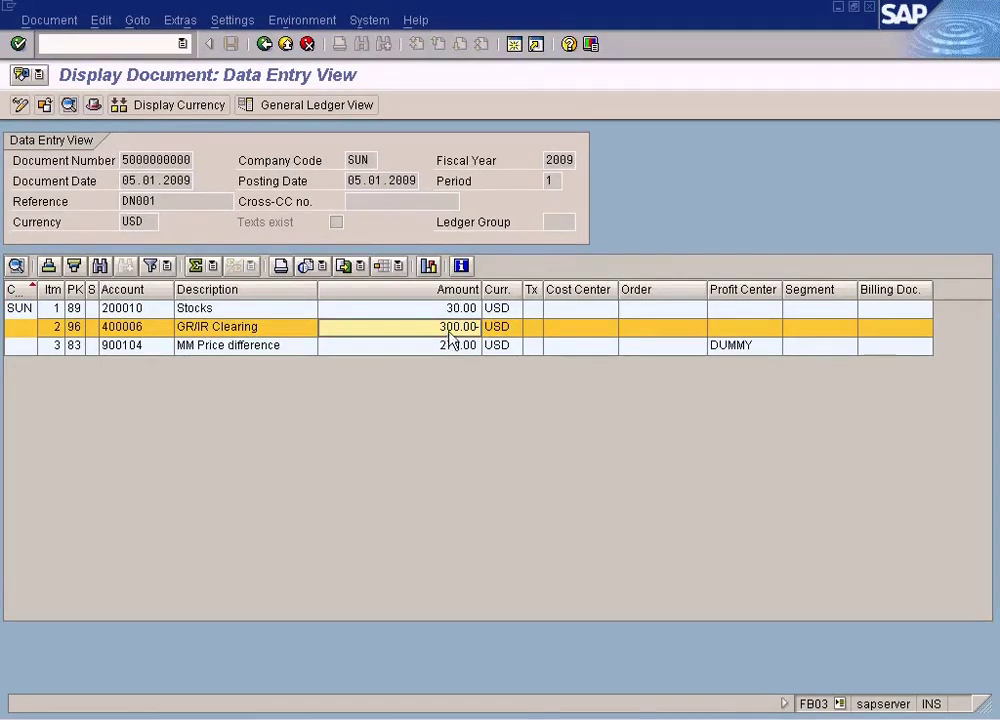
click(465, 311)
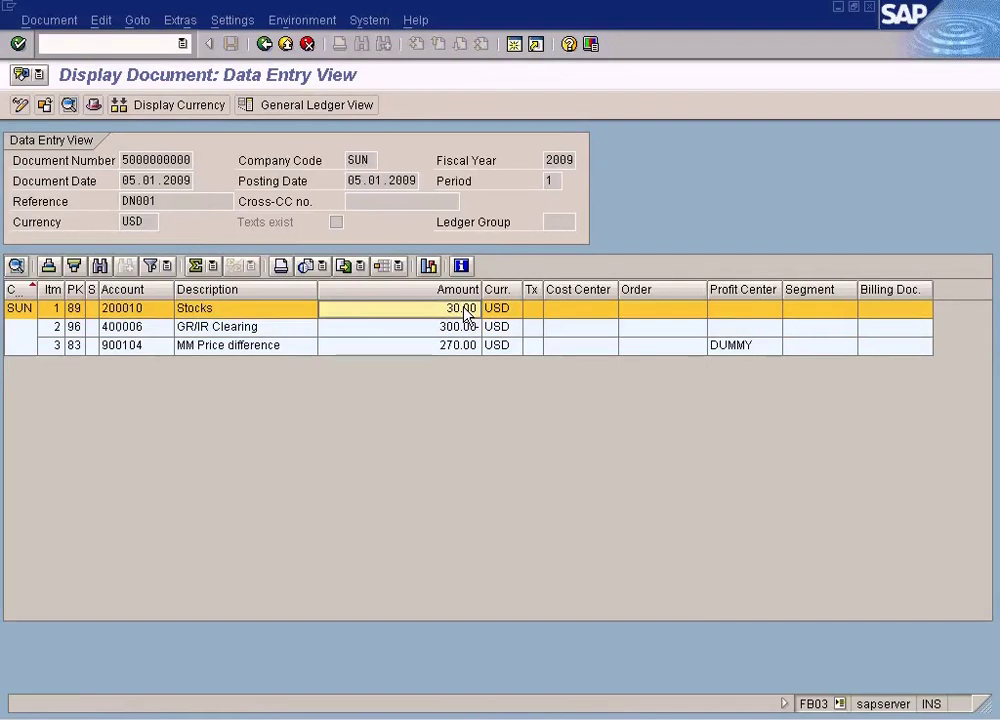
click(445, 329)
click(255, 330)
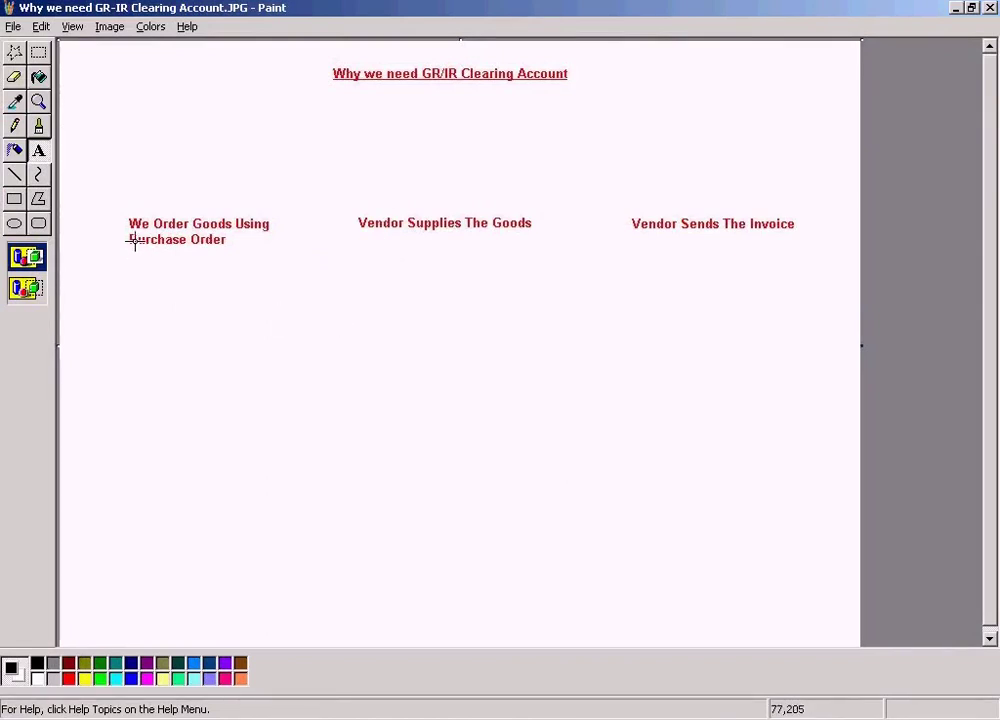
Step: In the GR/IR clearing diagram in Paint, mark "Vendor Supplies The Goods" and "Vendor Sends The Invoice" with rectangular selections
click(14, 52)
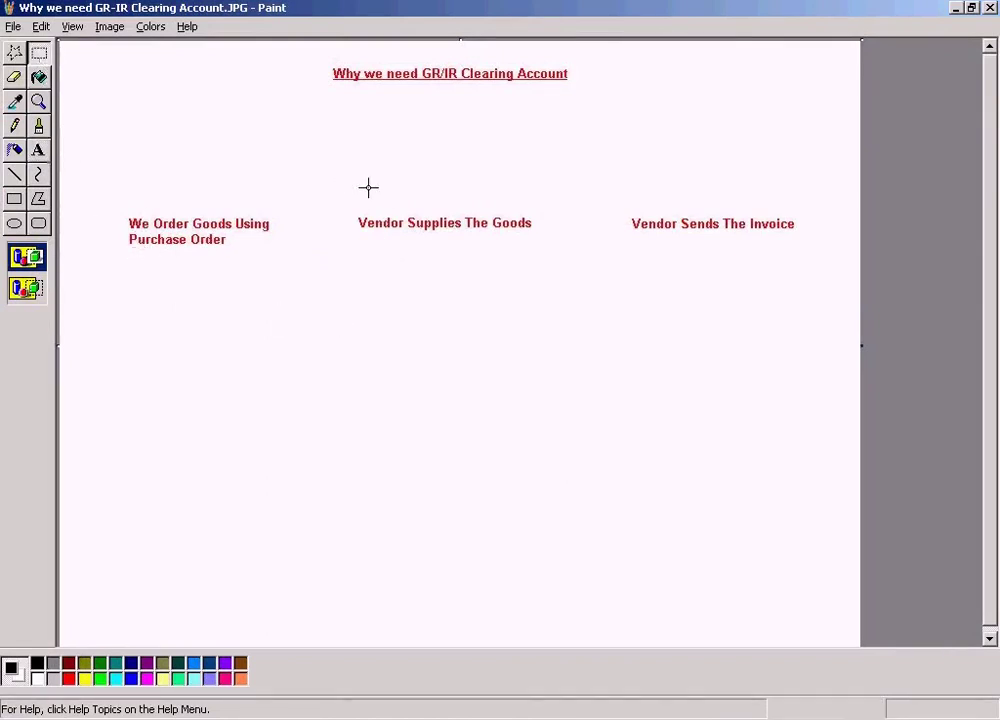
drag(358, 204, 546, 248)
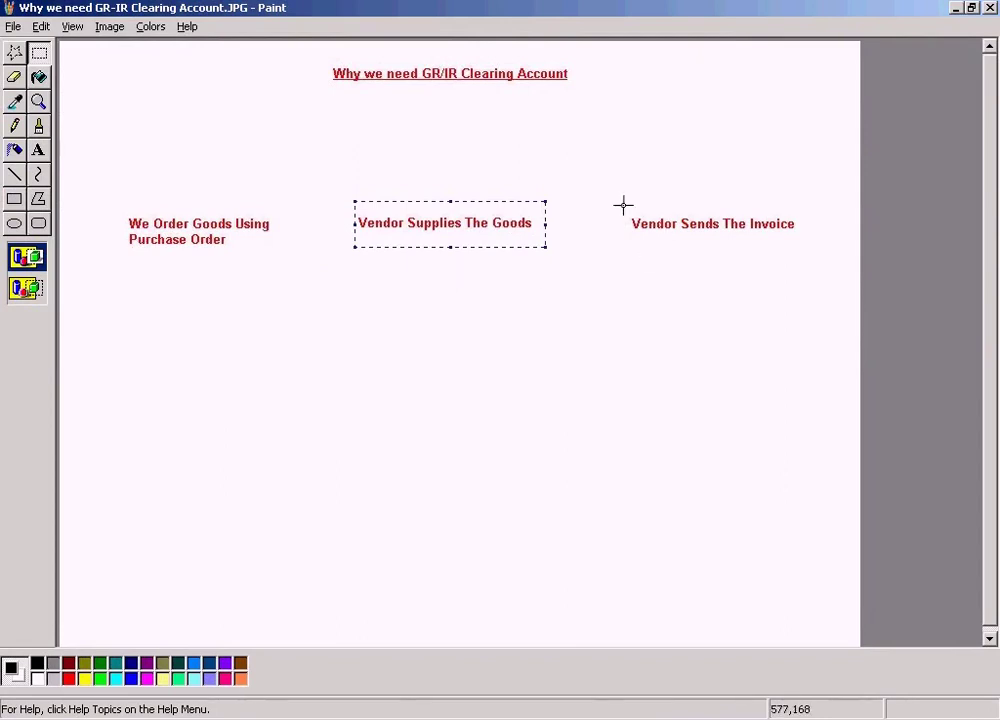
drag(618, 204, 838, 248)
Step: Switch to Overview Of Purchasing Process.JPG and mark the vendor invoice, goods receipt posting and vendor supply stages with rectangular selections
click(515, 716)
click(521, 711)
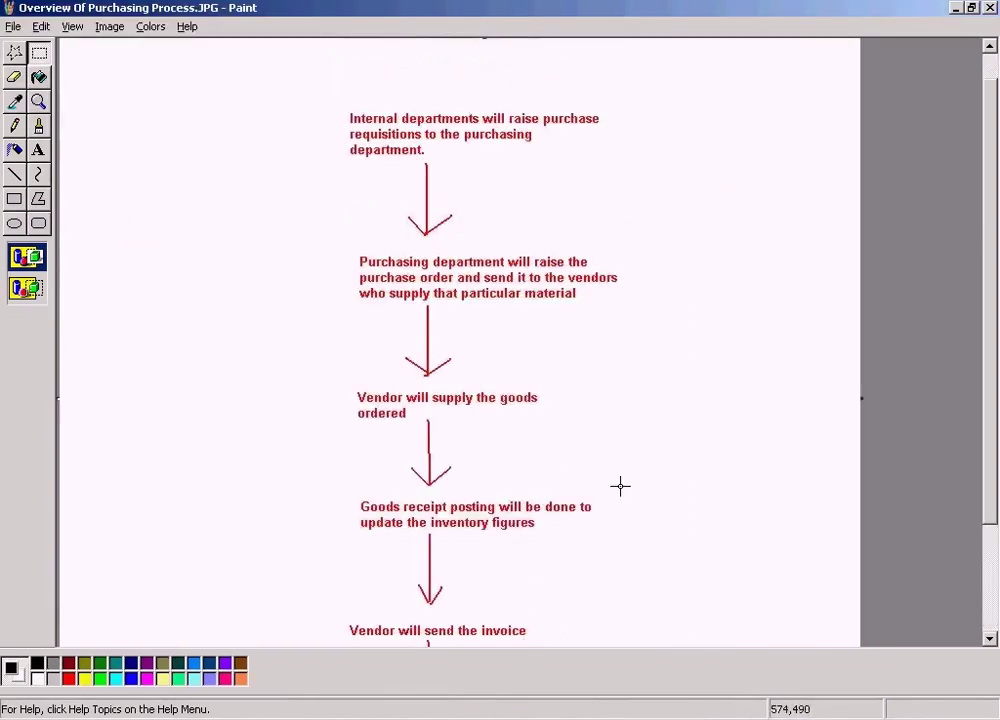
drag(989, 431, 989, 515)
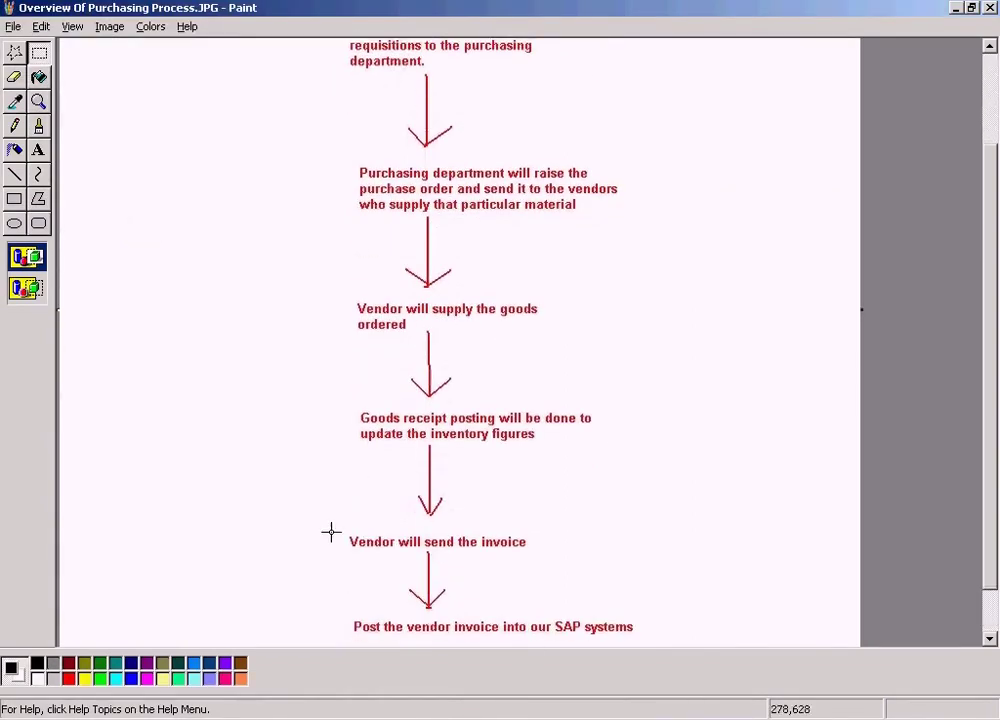
drag(330, 530, 598, 562)
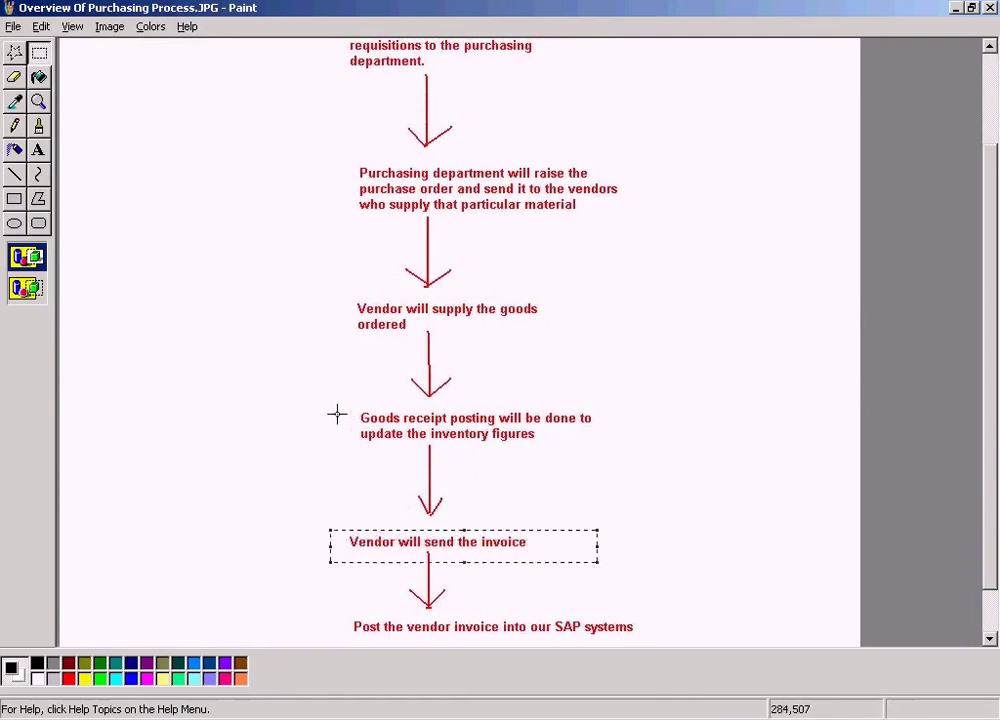
drag(325, 405, 620, 455)
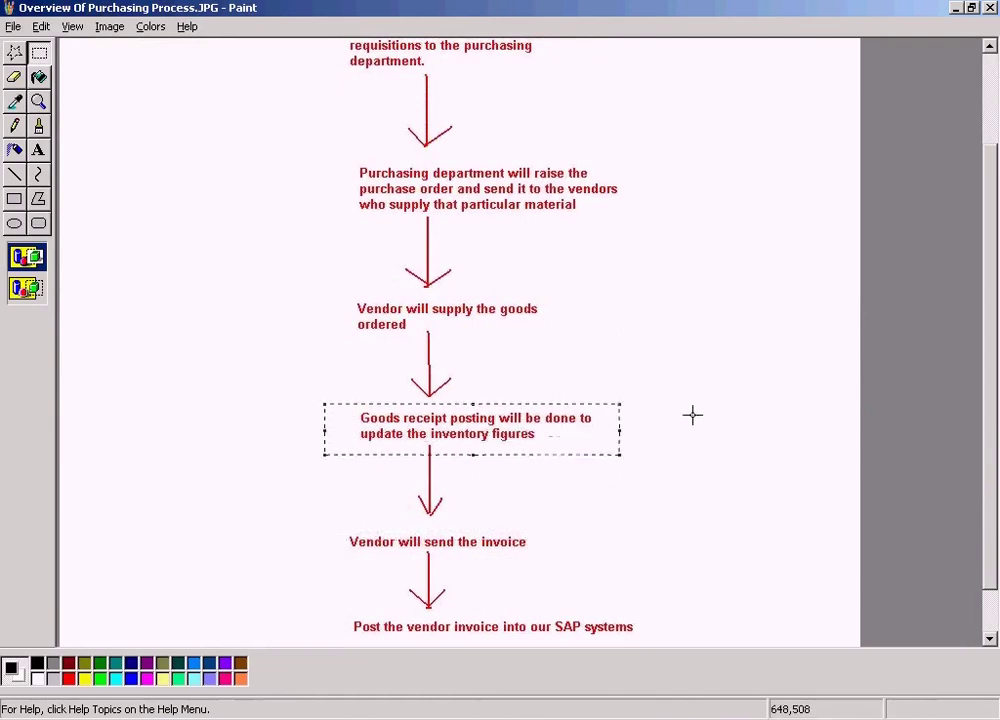
drag(350, 293, 586, 332)
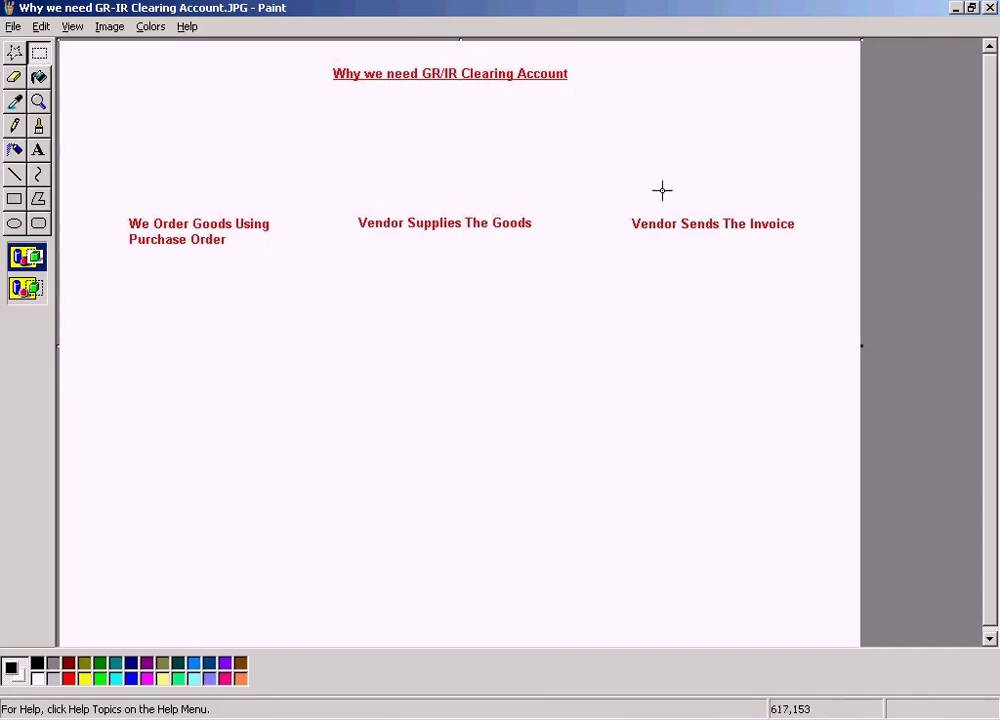
Step: In Why we need GR-IR Clearing Account.JPG, add red text reading "Debit Stocks" and "Credit Vendors" on two lines below "Vendor Supplies The Goods"
click(38, 150)
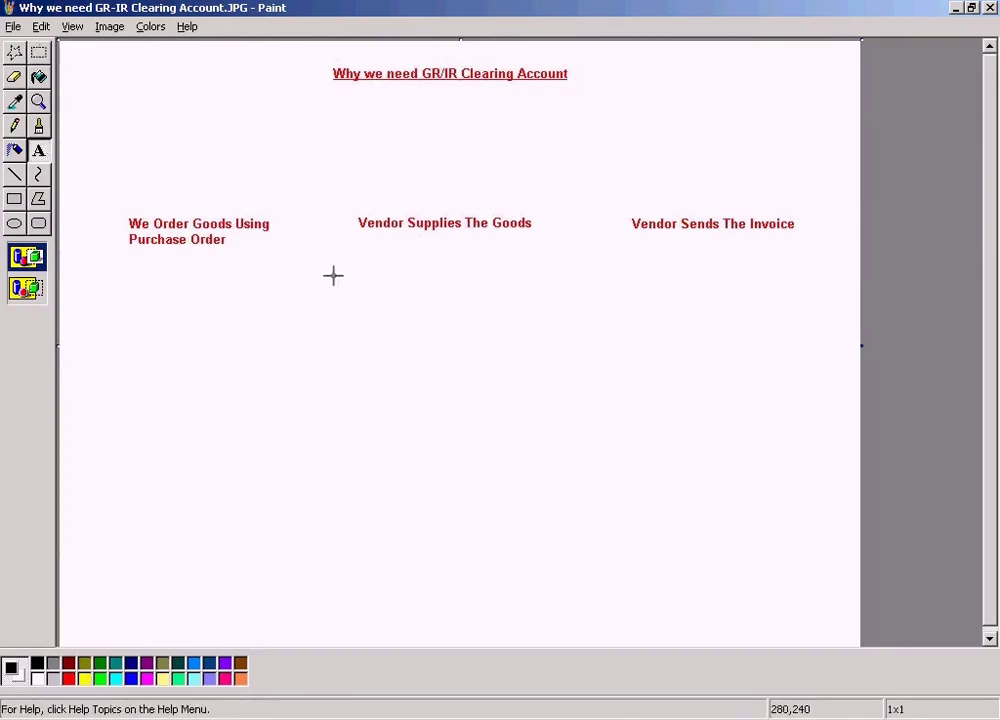
drag(333, 275, 590, 402)
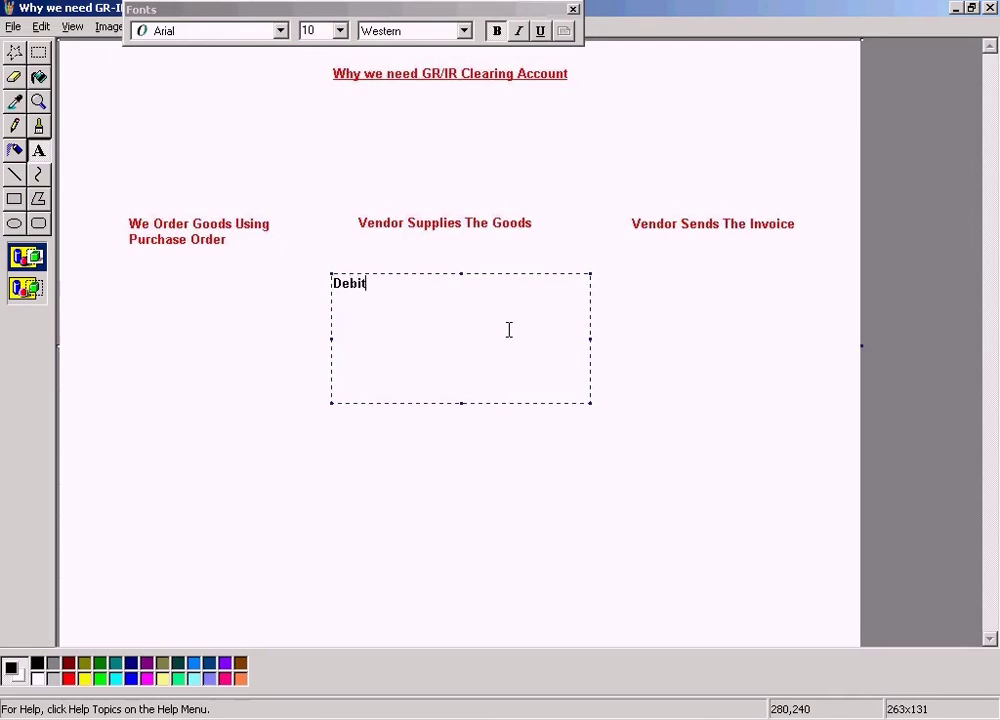
key(BackSpace)
key(BackSpace)
key(BackSpace)
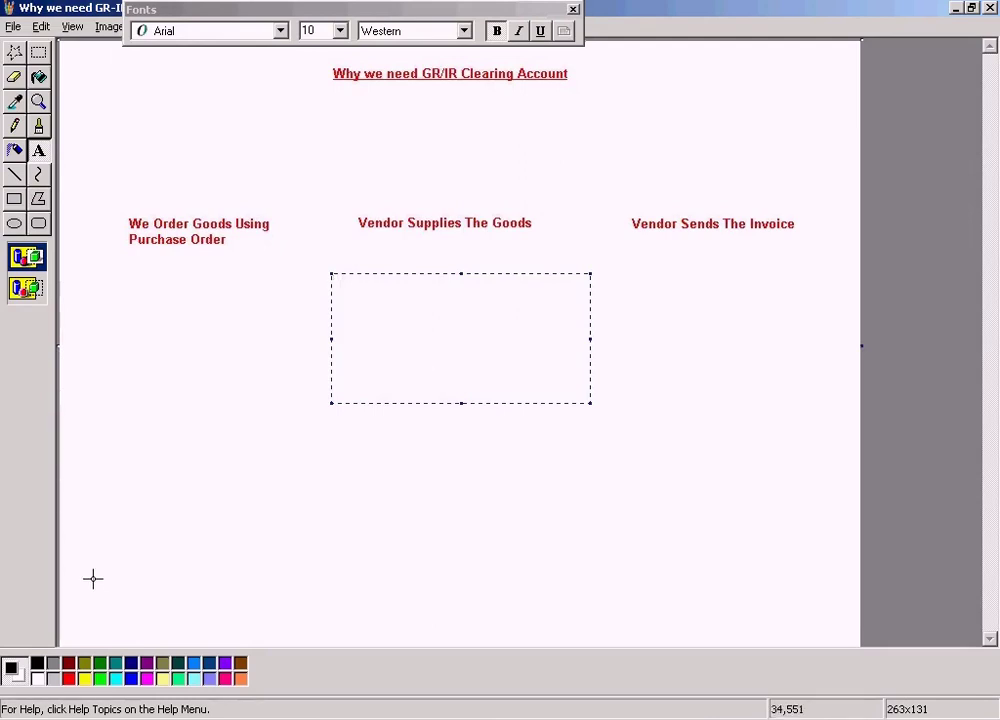
click(69, 678)
text(D)
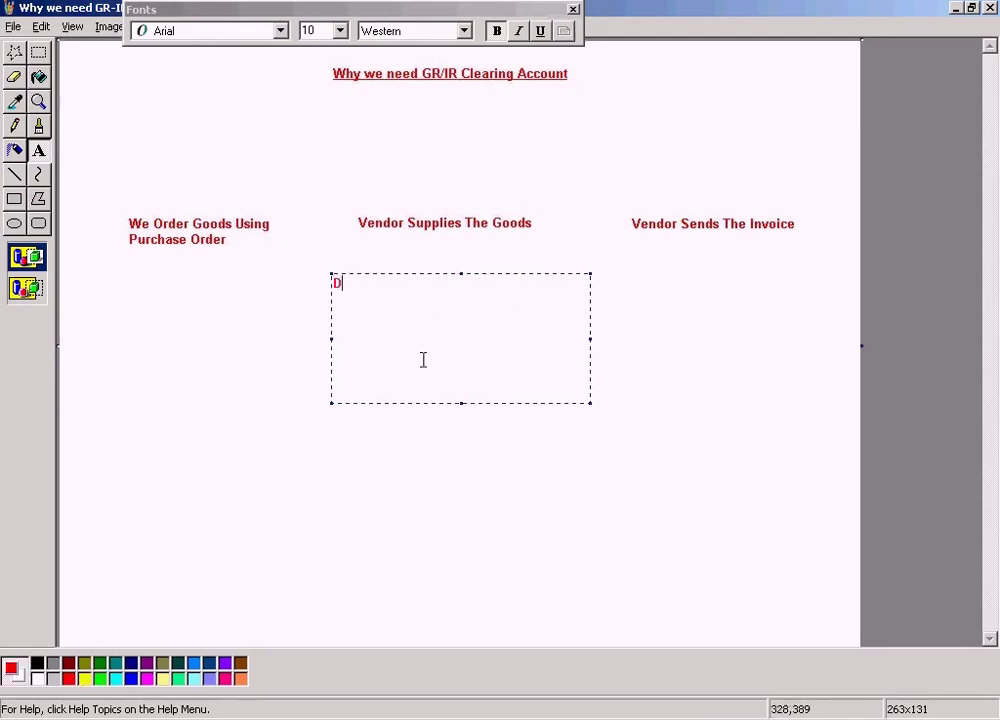
text(ebit Stocks )
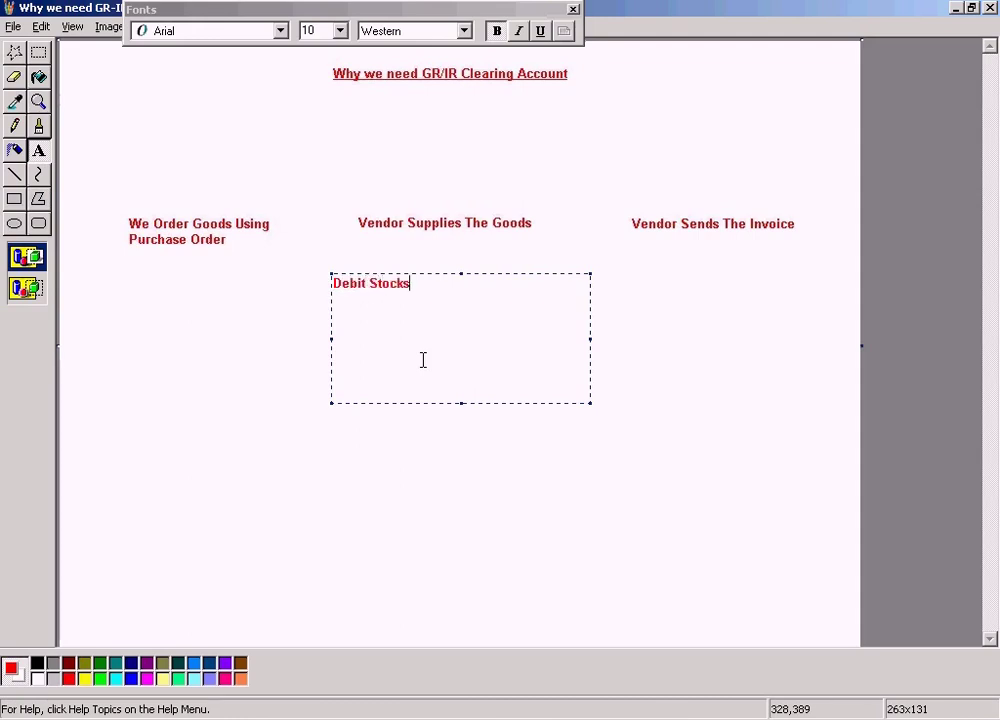
text(Credit V)
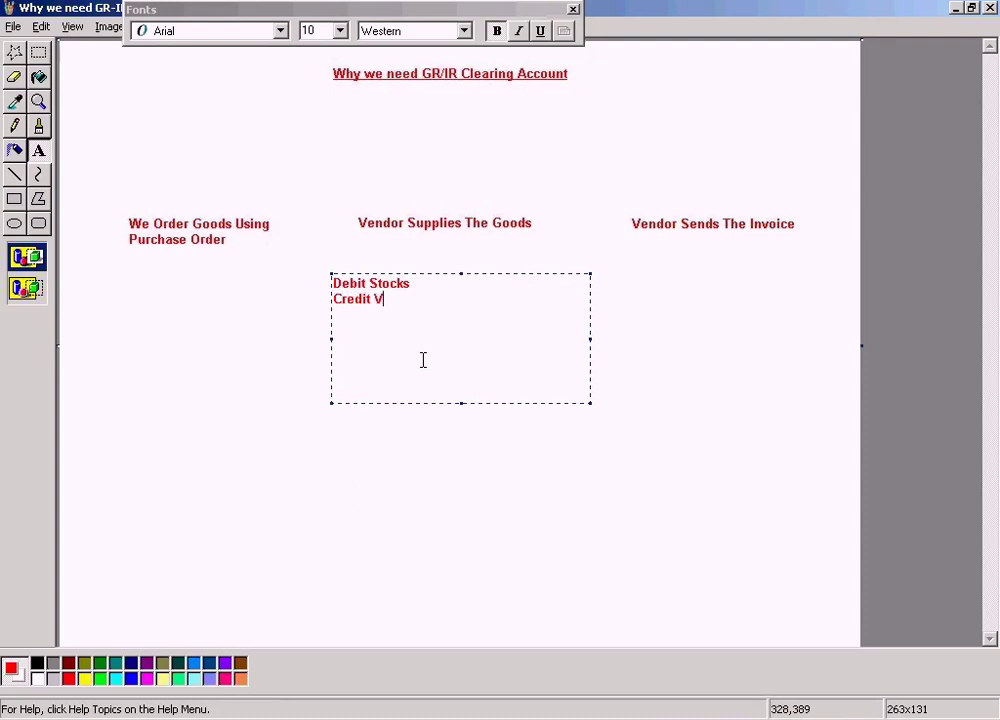
text(endors)
Step: Switch to the SAP accounting document and examine the MM Price difference line and its amount
click(357, 714)
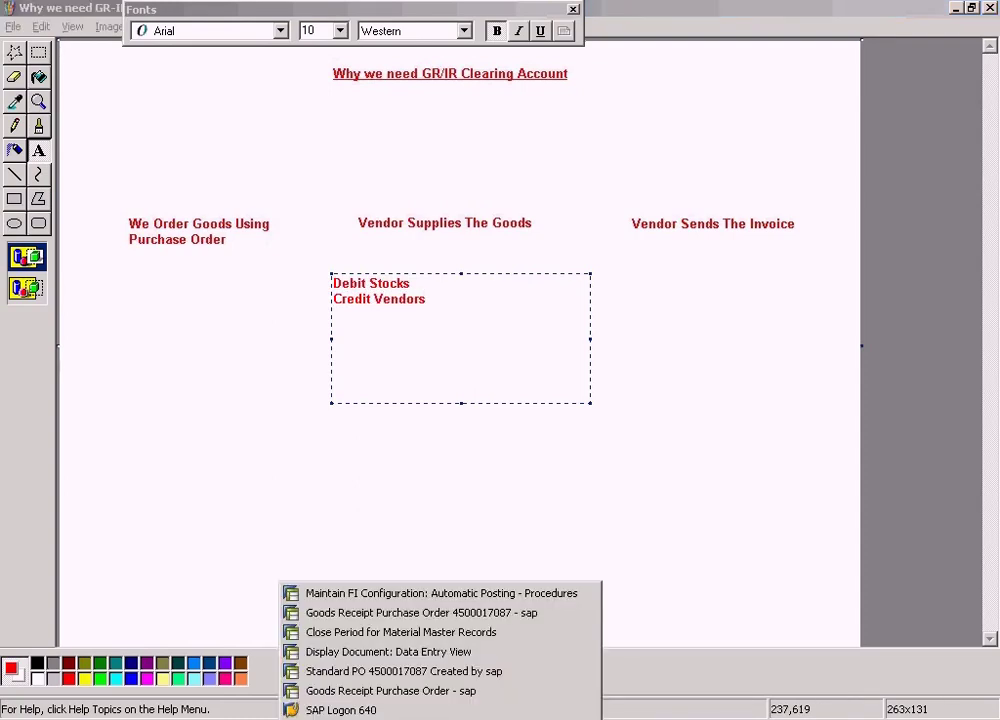
click(390, 651)
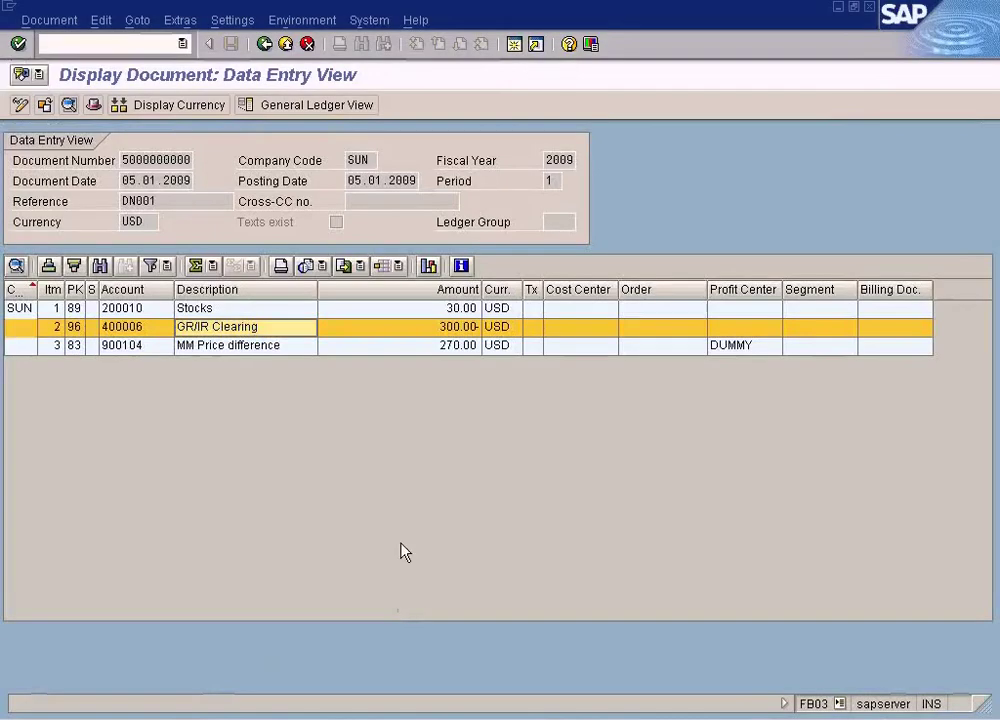
click(268, 347)
click(380, 349)
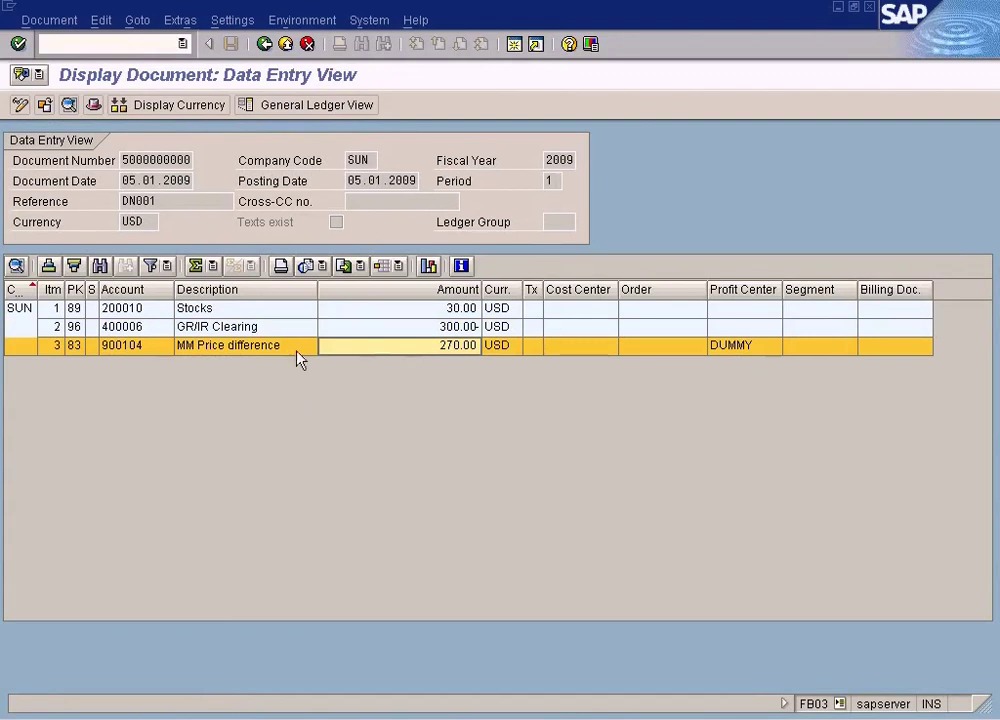
Step: Switch to the SAP MM Training.doc outline in Word and select the "Price Differences During Goods Receipt" topic
click(437, 712)
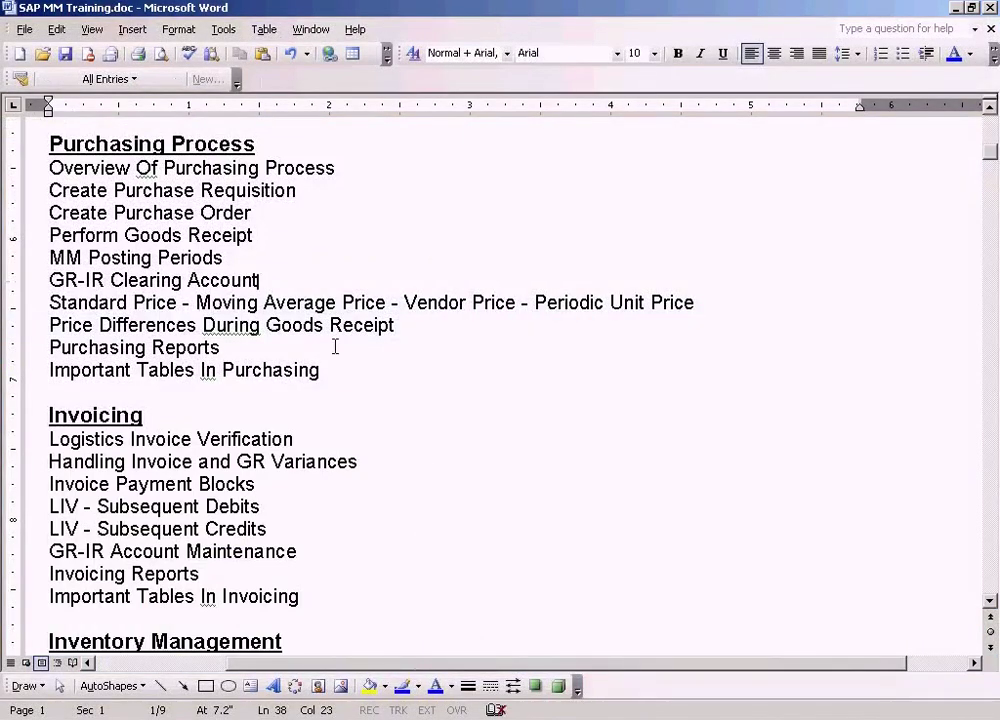
click(330, 325)
drag(379, 325, 49, 325)
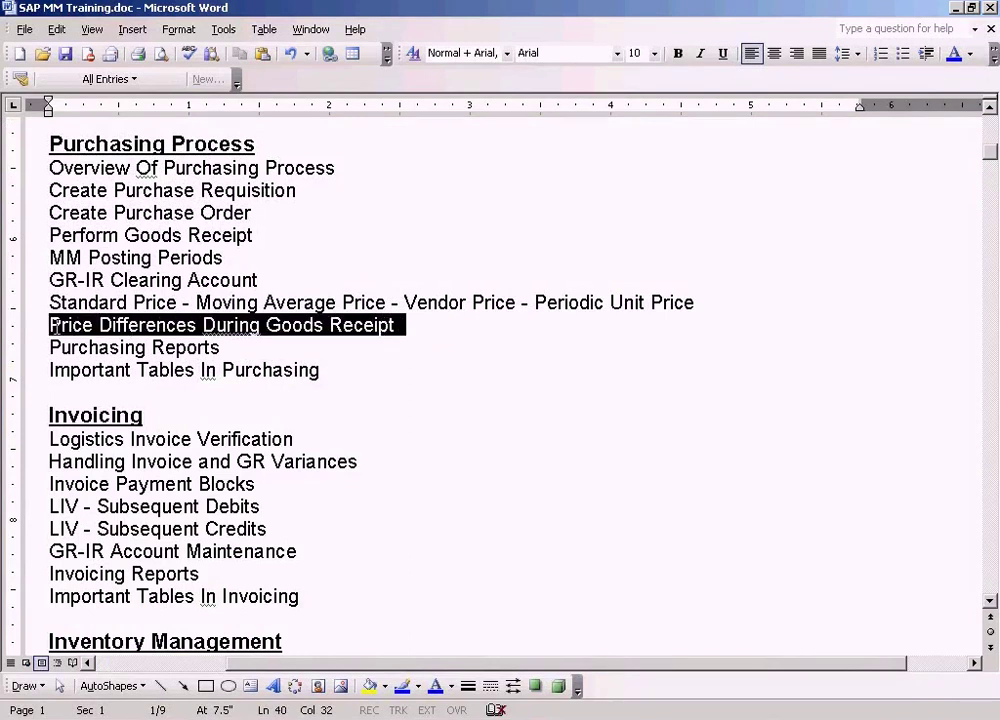
Step: Switch to the SAP accounting document, examine the GR/IR Clearing amount, and return to Why we need GR-IR Clearing Account.JPG
key(alt+Tab)
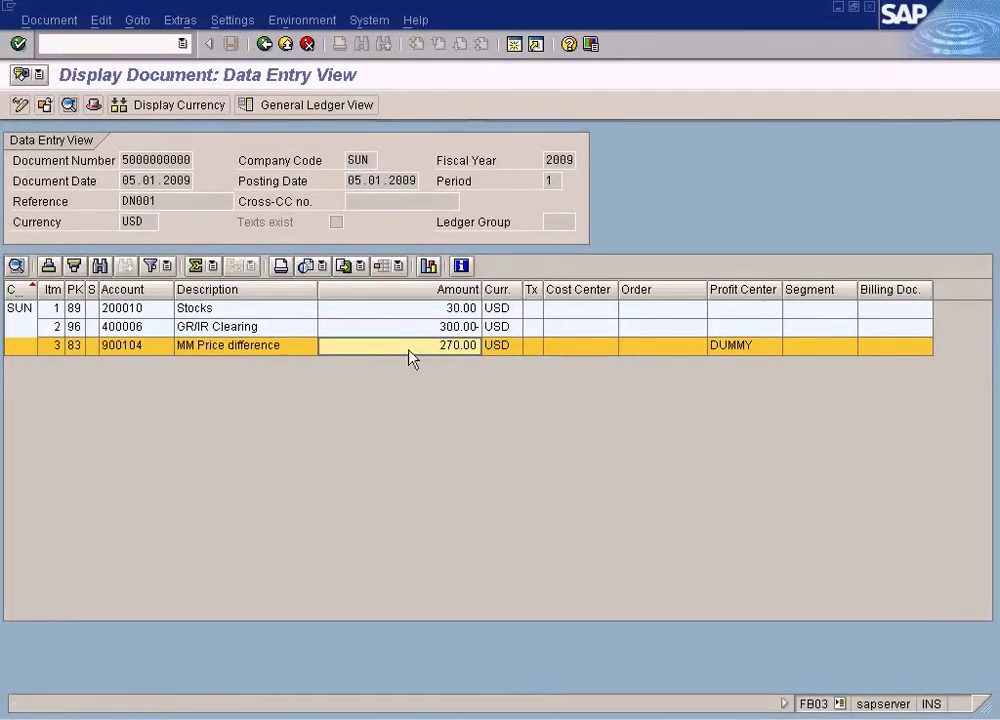
key(Up)
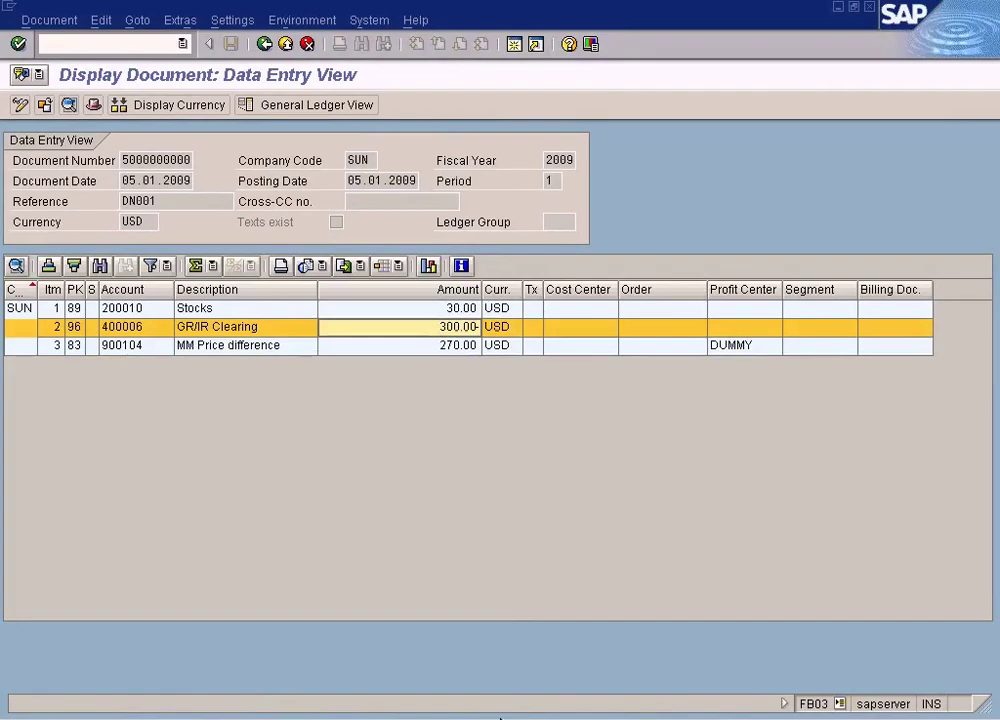
click(509, 712)
click(560, 688)
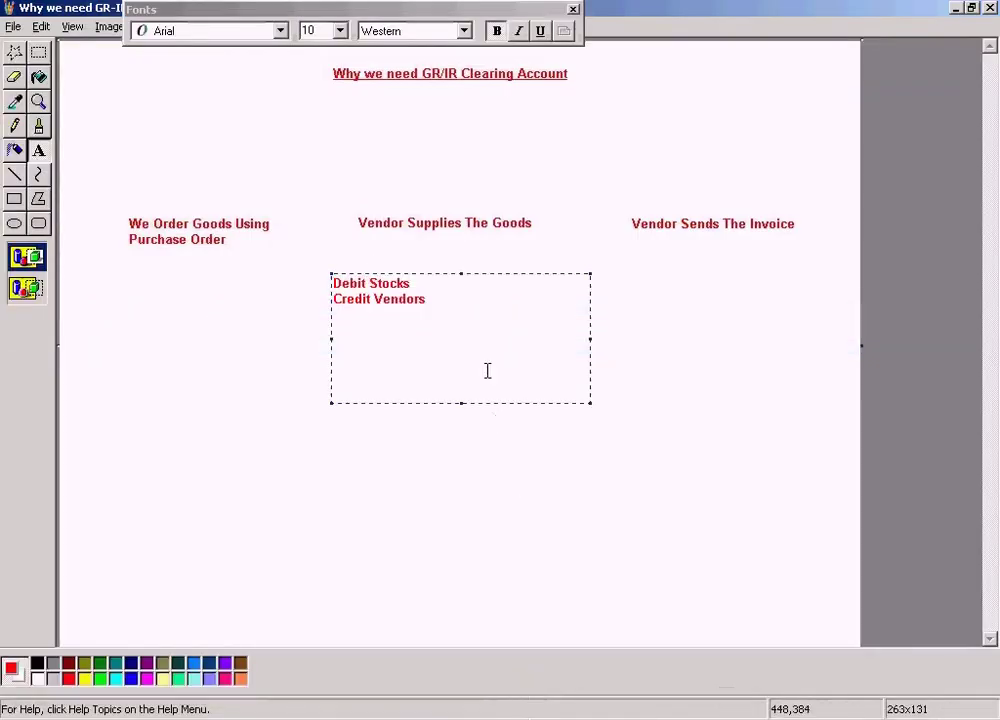
Step: Add the amount +300 beside "Debit Stocks" and -300 beside "Credit Vendors" in the text block
click(487, 284)
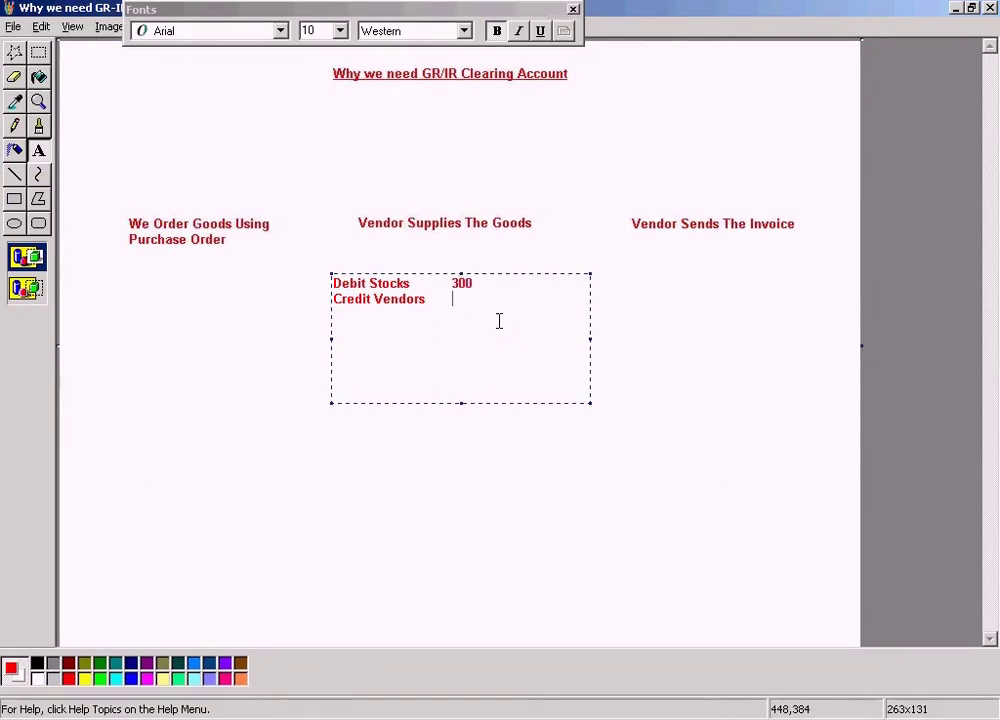
text(-300)
key(Up)
key(Left)
key(Left)
key(Left)
text(+)
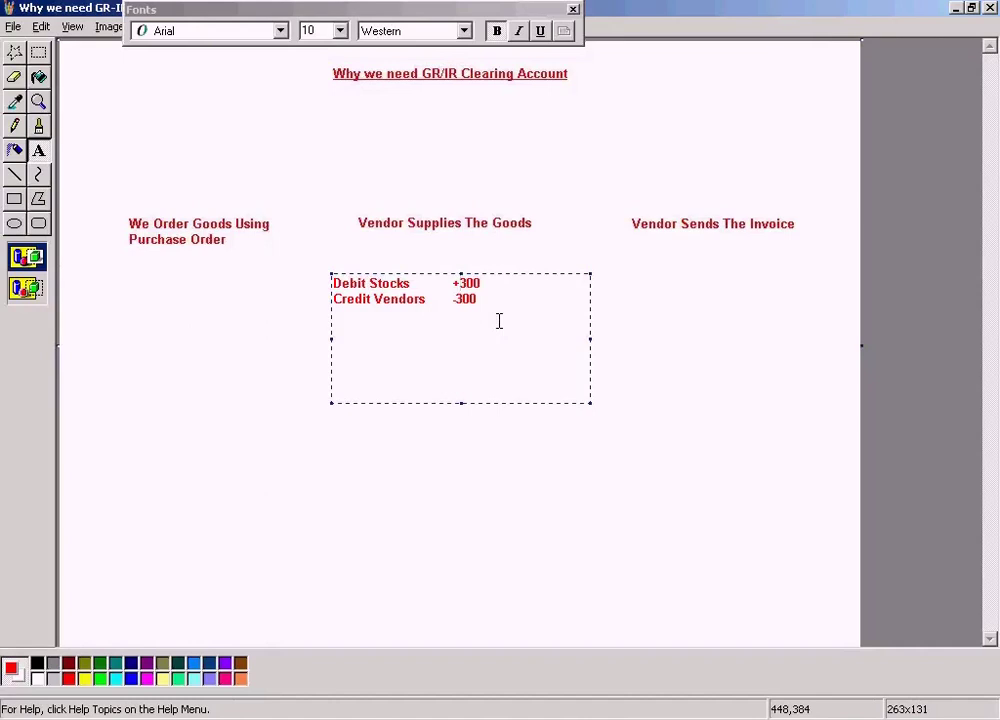
click(645, 326)
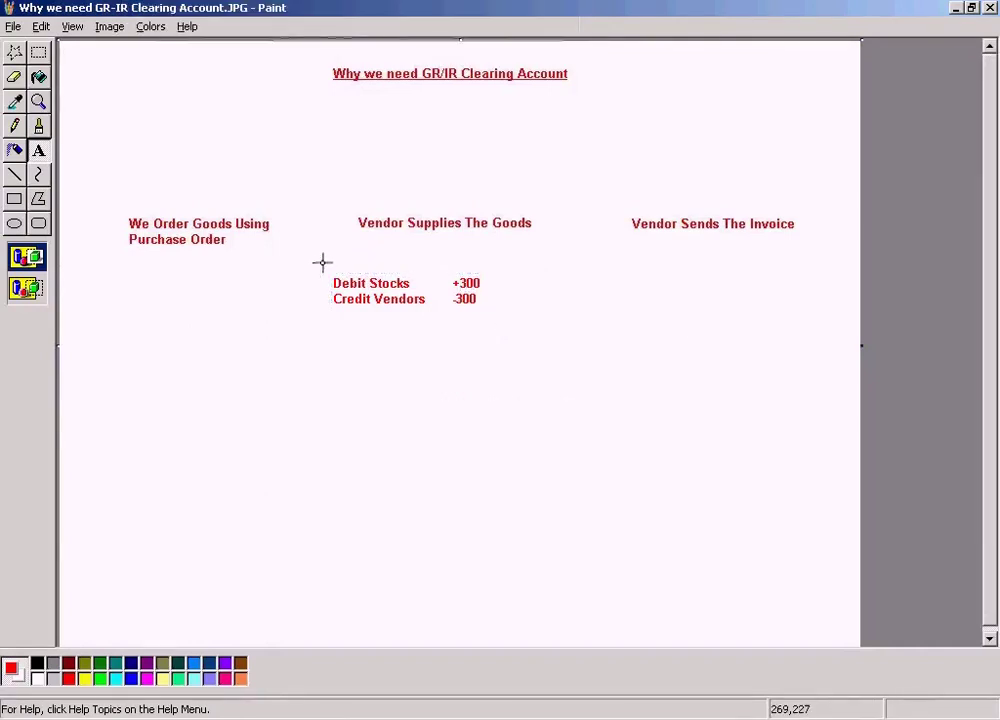
Step: Move the "Debit Stocks" and "Credit Vendors" lines with their amounts slightly to the right, aligning them under "Vendor Supplies The Goods"
drag(320, 269, 518, 324)
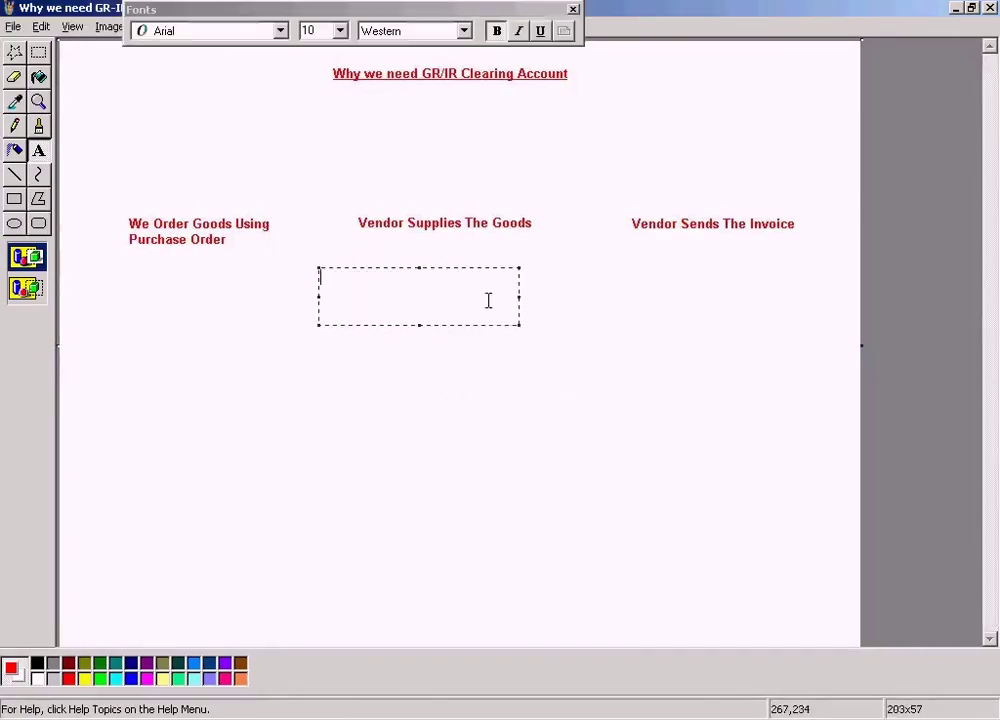
key(Escape)
click(39, 53)
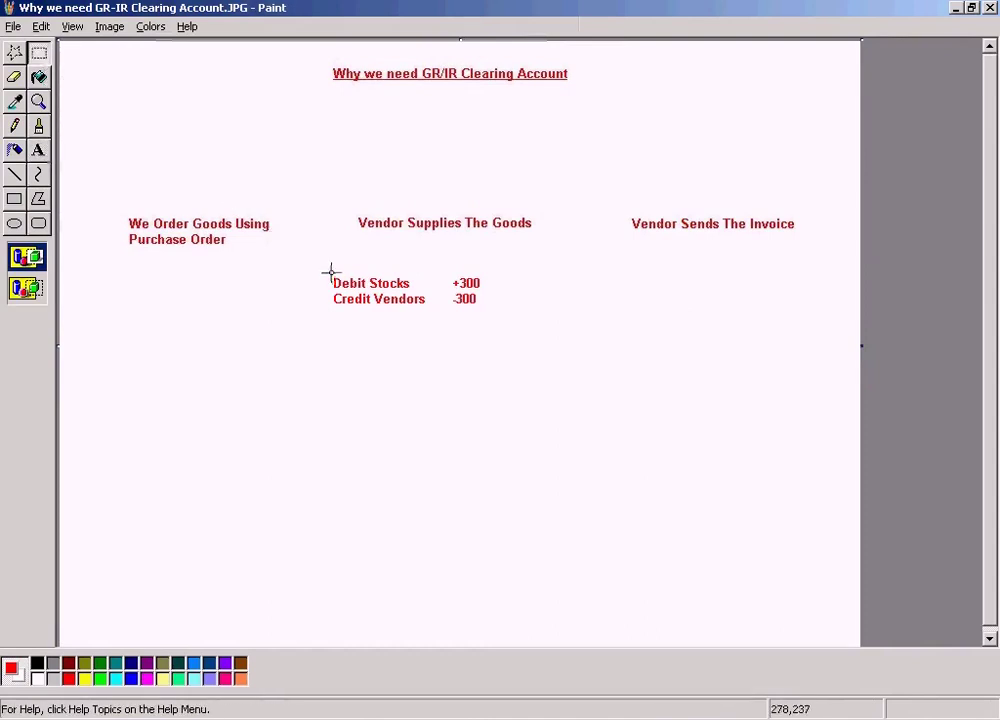
drag(323, 265, 508, 295)
click(520, 342)
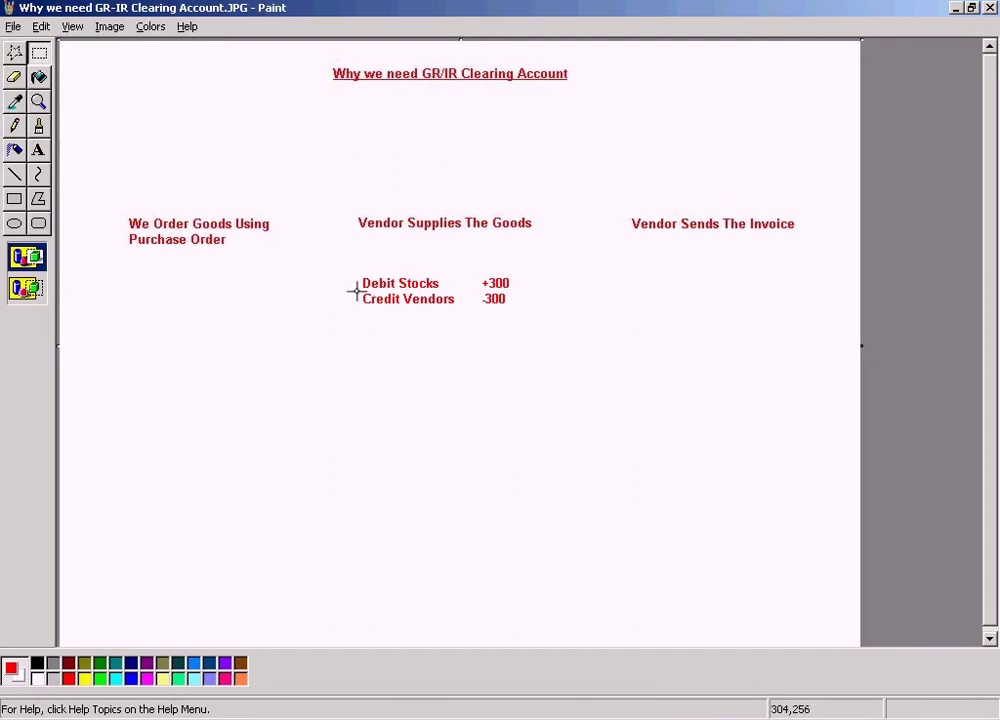
Step: Move the "Credit Vendors -300" line down to leave a wider gap below "Debit Stocks"
drag(356, 291, 525, 310)
click(587, 301)
drag(337, 185, 560, 344)
click(660, 326)
drag(353, 291, 495, 343)
click(603, 312)
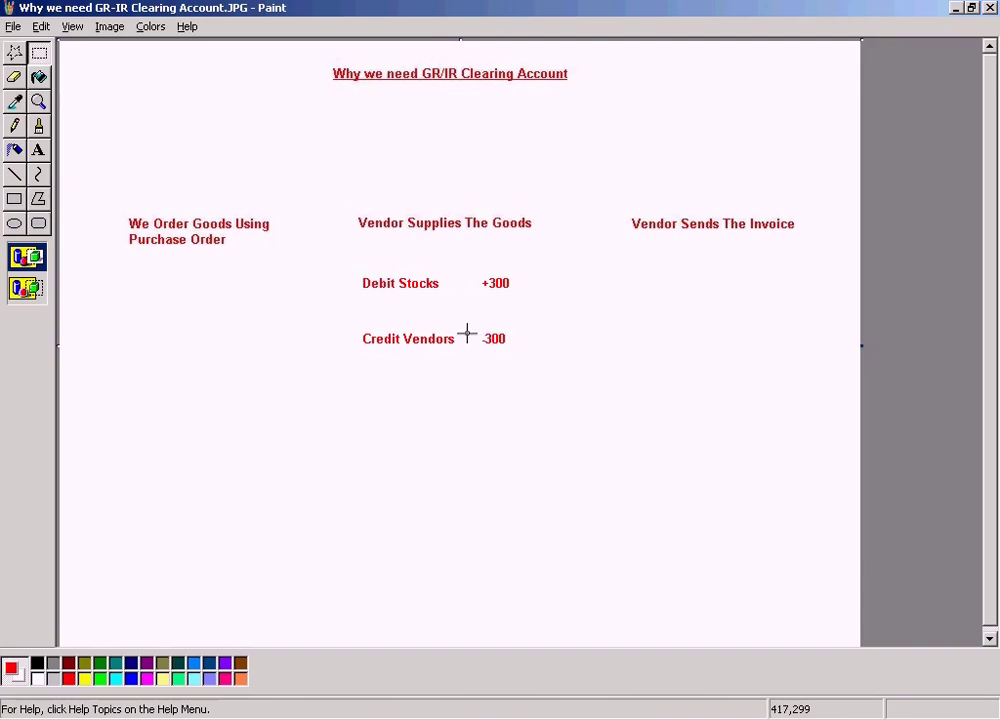
Step: Replace the "Credit Vendors" line with red text reading "Credit temporary" and "Vendor account" on two lines, with the amount -300
click(39, 150)
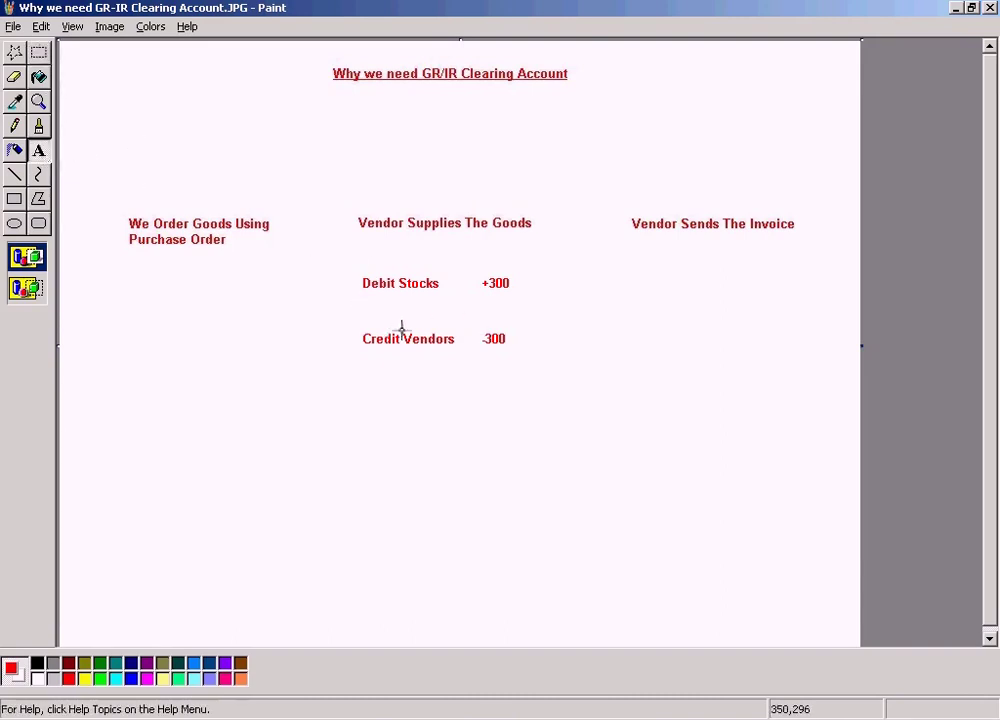
drag(401, 328, 463, 347)
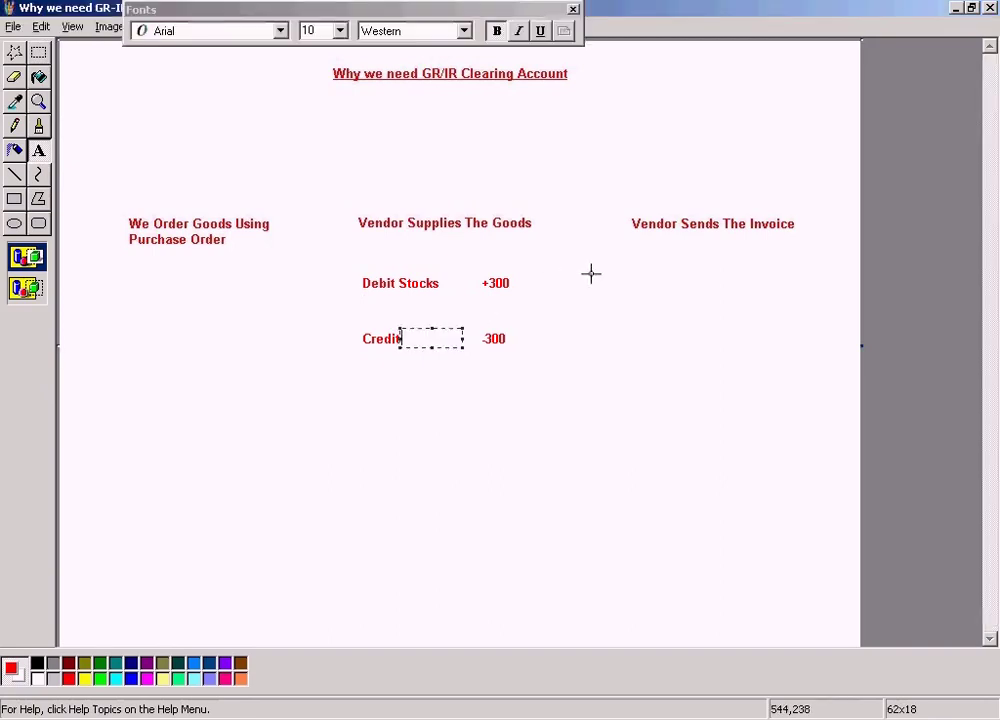
click(560, 286)
drag(360, 321, 565, 352)
text(Cre)
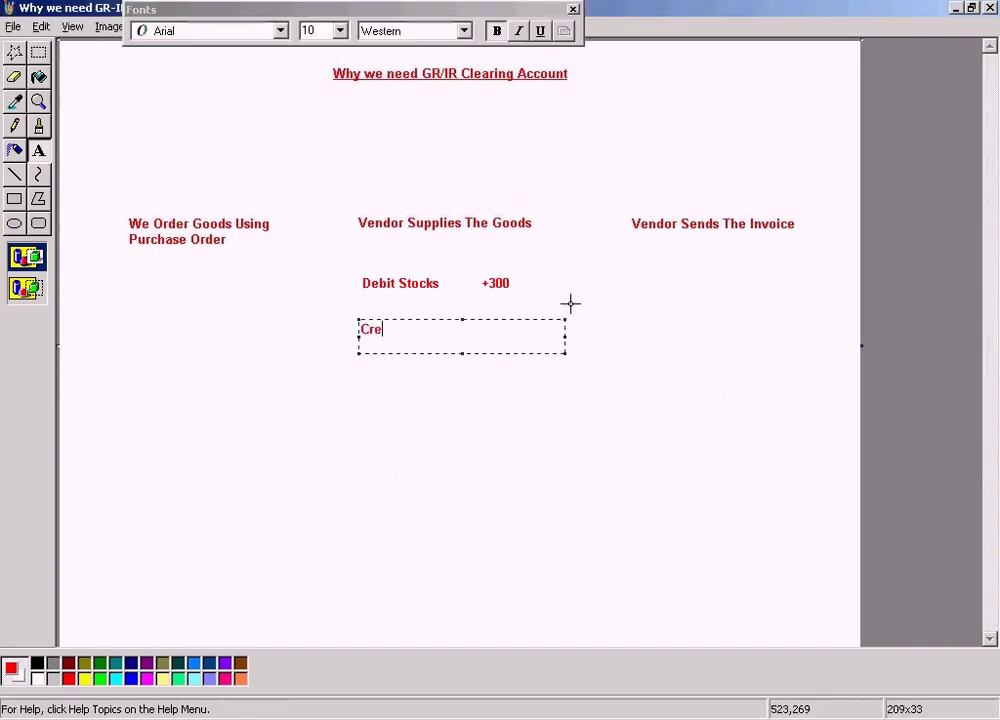
text(dit tempora)
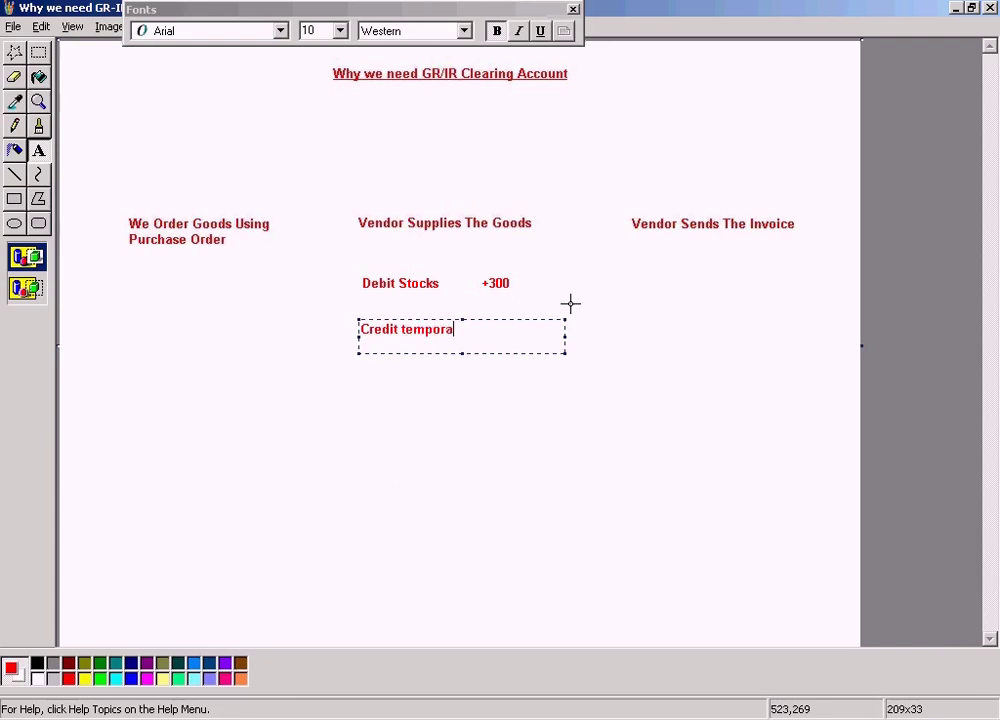
text(ry Vendor account)
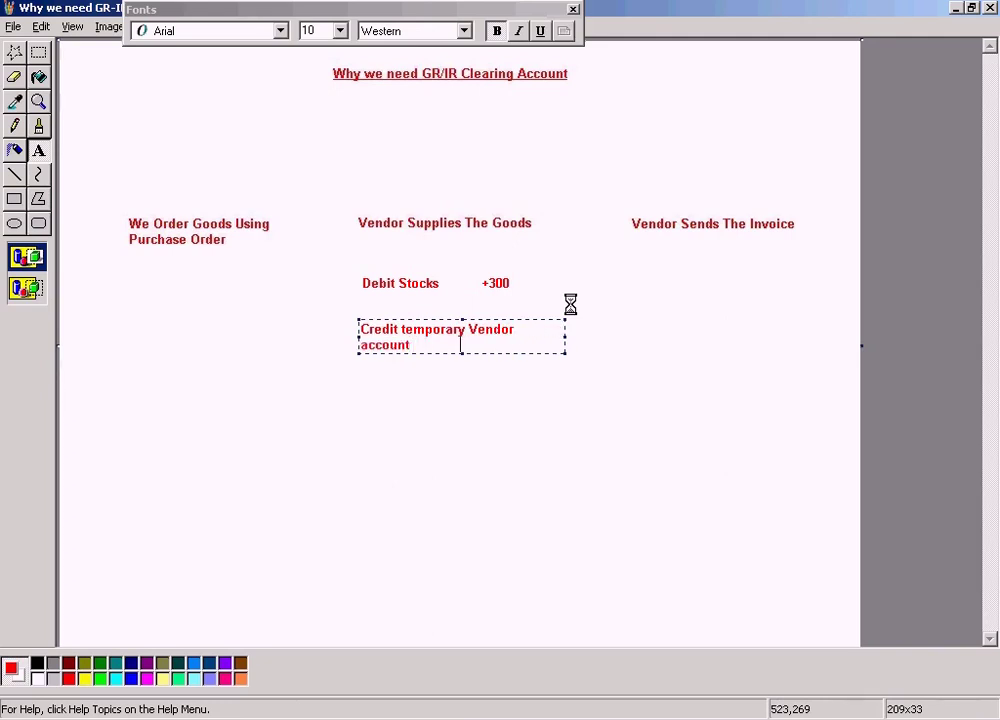
key(Return)
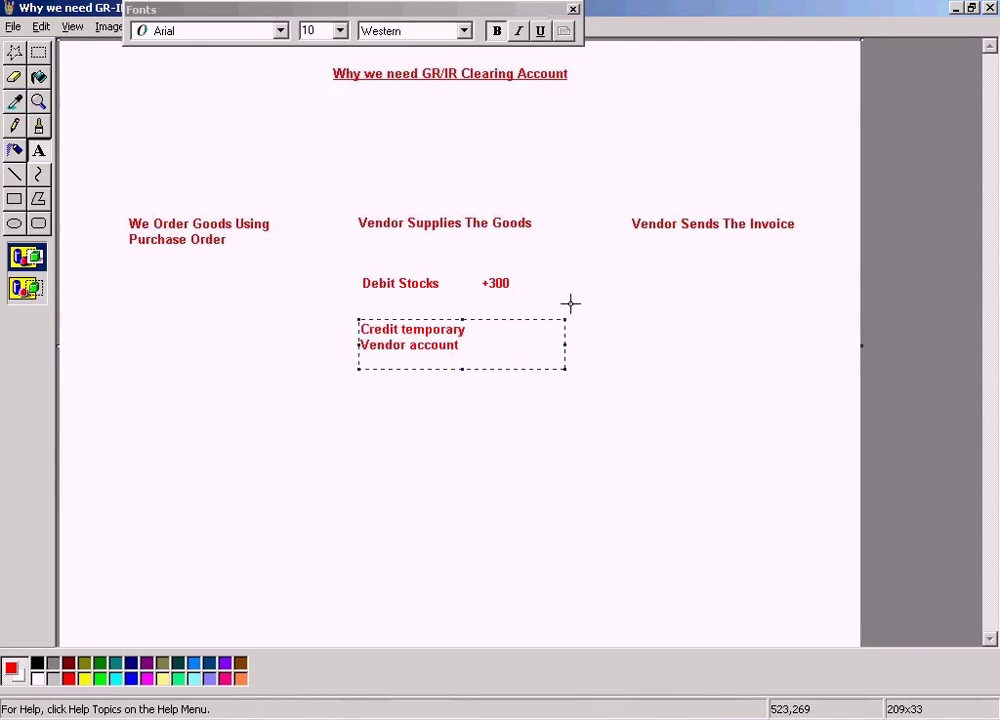
text(-30)
key(BackSpace)
click(630, 272)
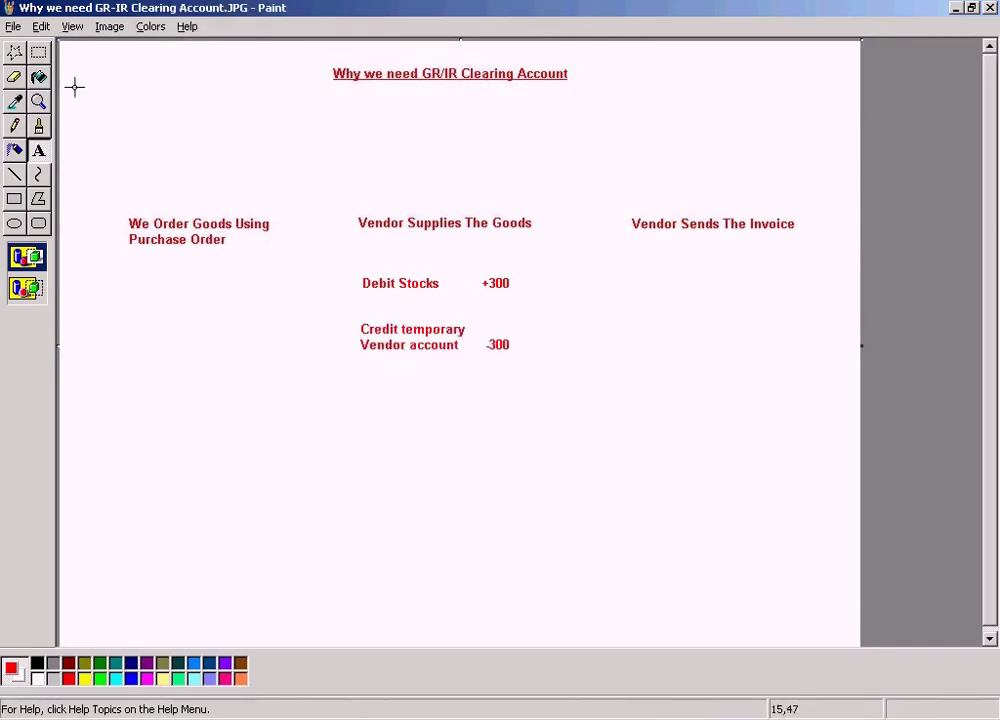
Step: Move the "Credit temporary Vendor account" text and its amount up closer to "Debit Stocks"
click(38, 52)
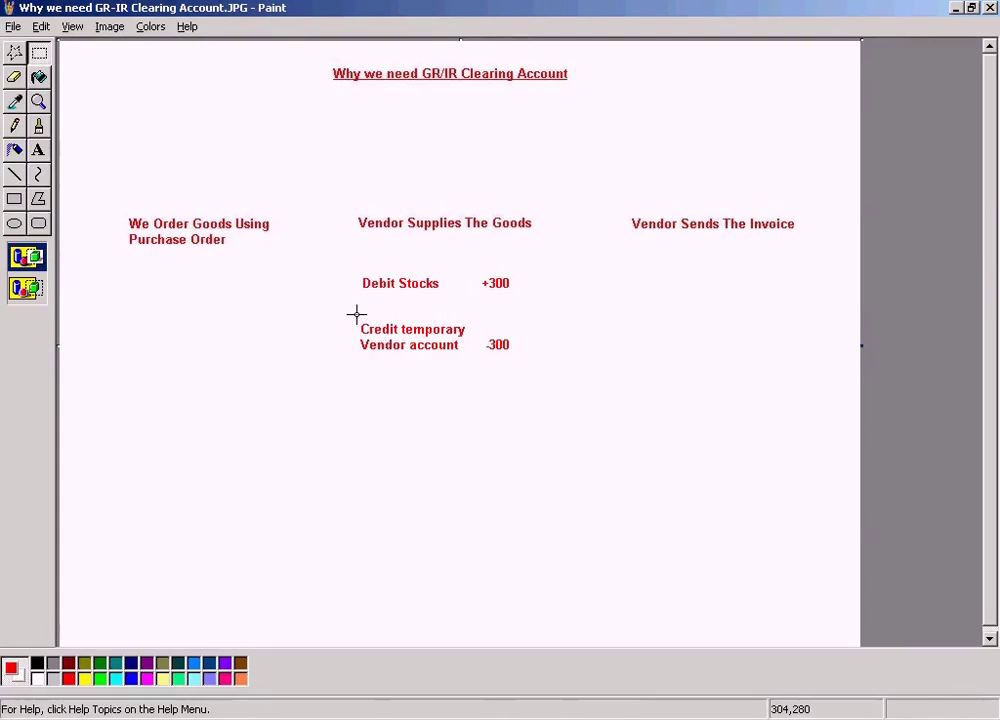
mouse_move(357, 308)
mouse_down()
mouse_move(536, 373)
mouse_move(497, 339)
mouse_up()
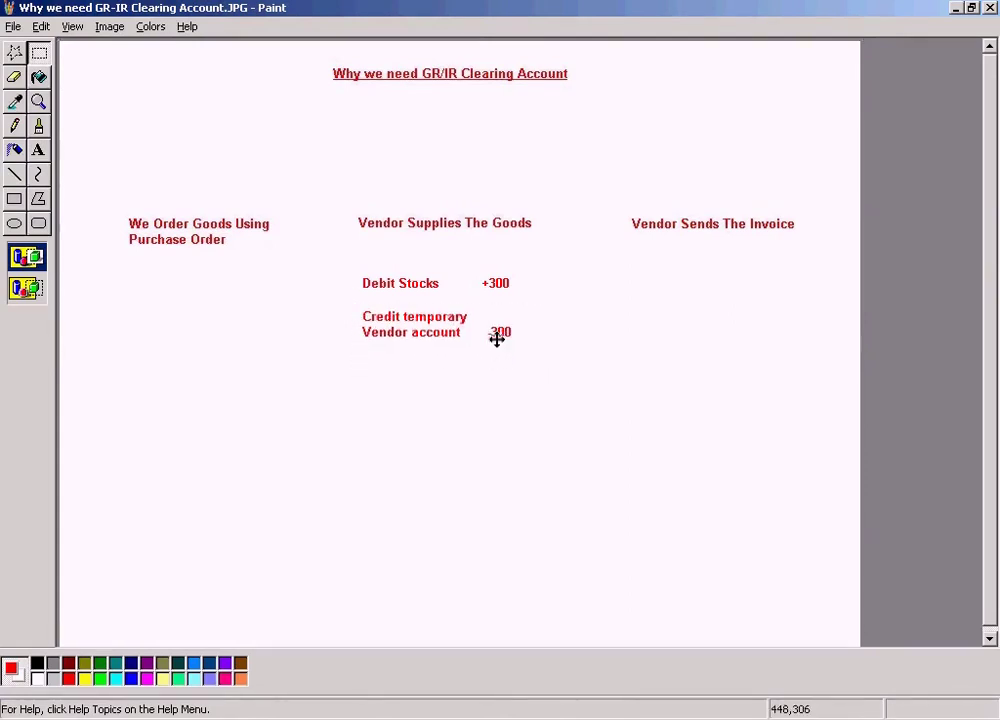
click(638, 346)
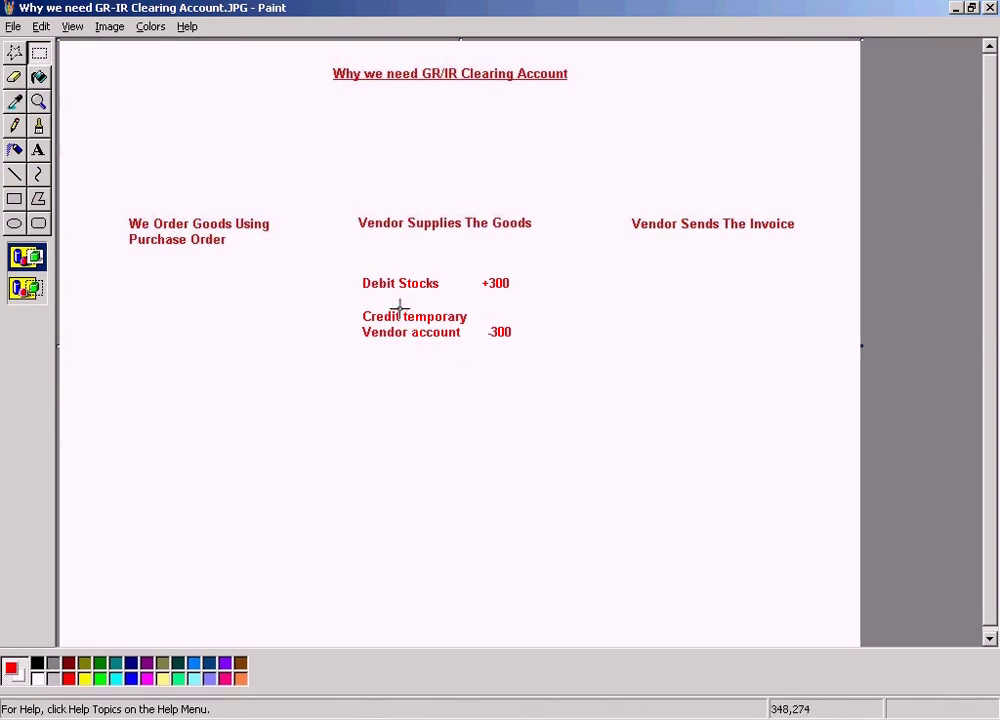
Step: Draw a red arrow downward from "Vendor account" and add the text "GR/IR Clearing Account" below its tip
mouse_move(396, 307)
mouse_down()
mouse_move(411, 310)
mouse_move(402, 420)
mouse_up()
click(14, 174)
click(38, 150)
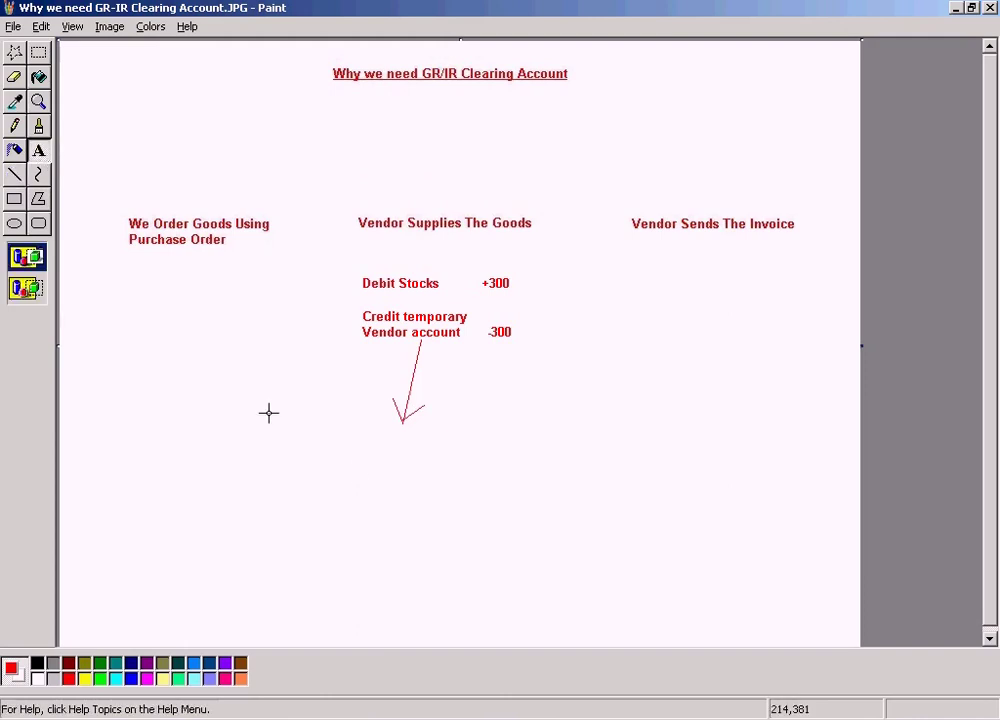
drag(346, 437, 634, 468)
text(GR)
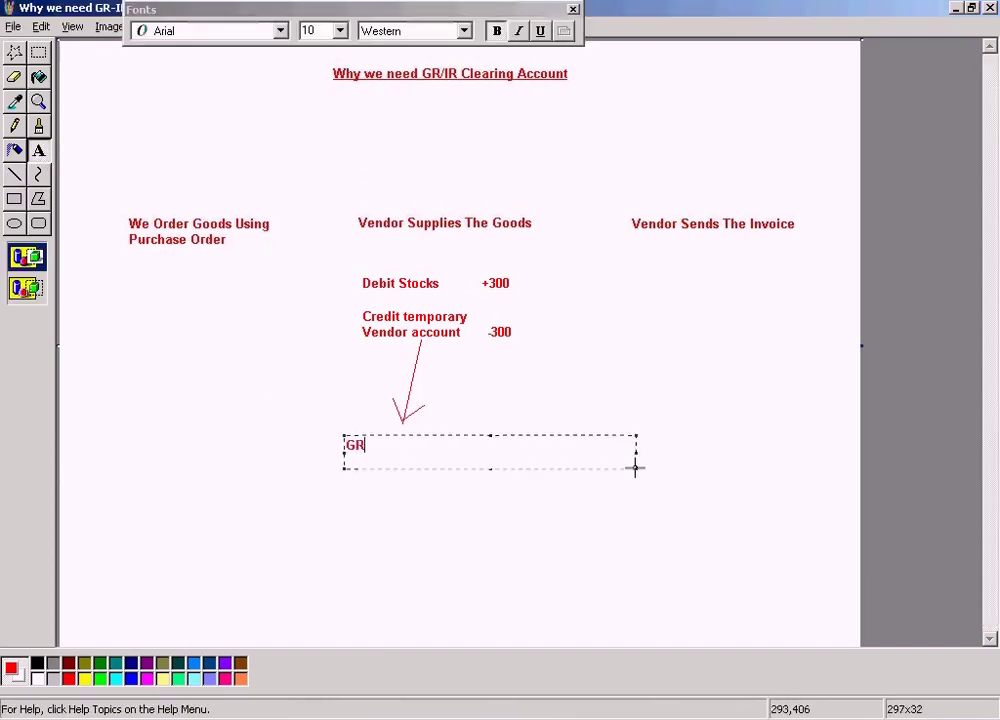
text(/IR Clearing Account)
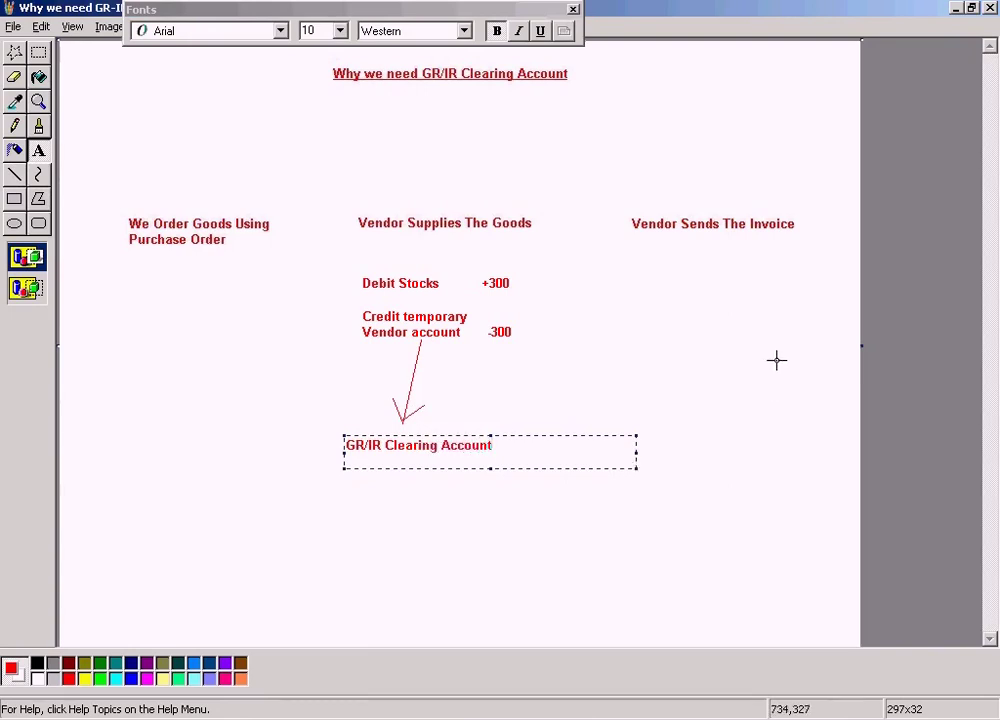
click(785, 357)
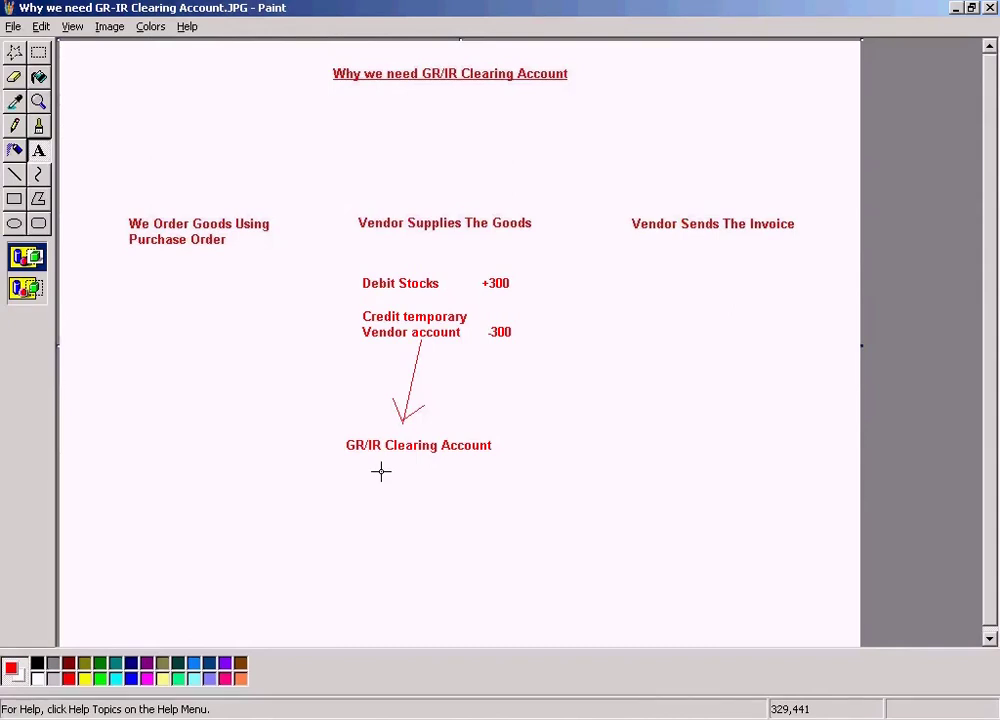
Step: Mark the temporary vendor account entry and its -300 amount with temporary rectangular frames
click(518, 340)
click(509, 356)
mouse_move(350, 310)
mouse_down()
mouse_move(435, 339)
mouse_move(536, 348)
mouse_up()
click(619, 375)
drag(484, 315, 528, 351)
click(370, 339)
click(38, 51)
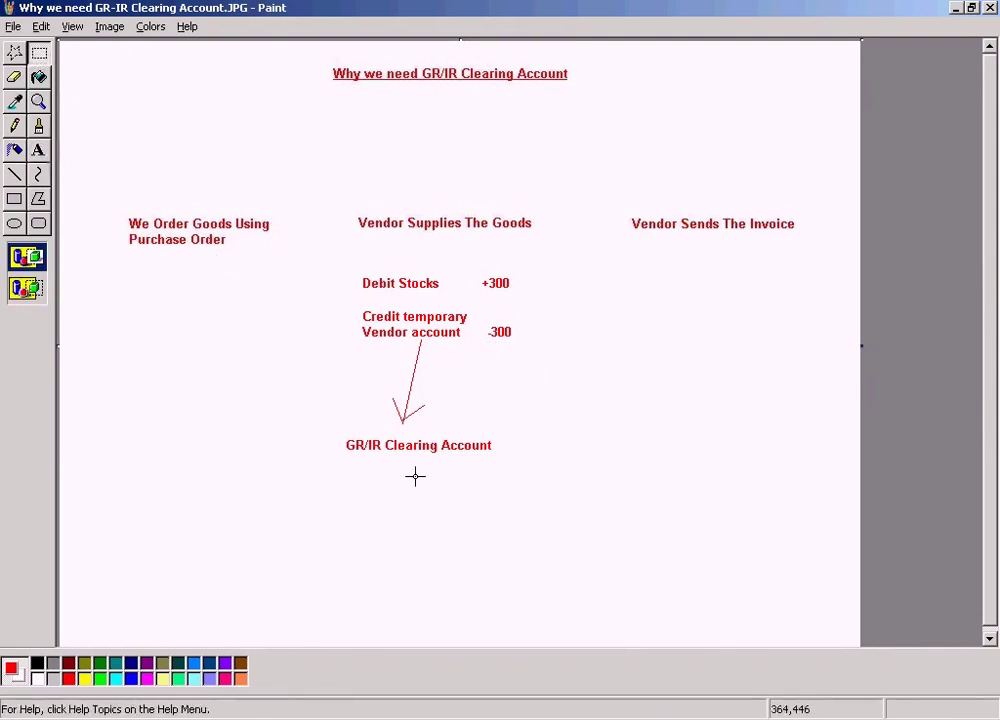
Step: Switch to the SAP accounting document, examine the GR/IR Clearing line's description, and return to the diagram in Paint
click(380, 719)
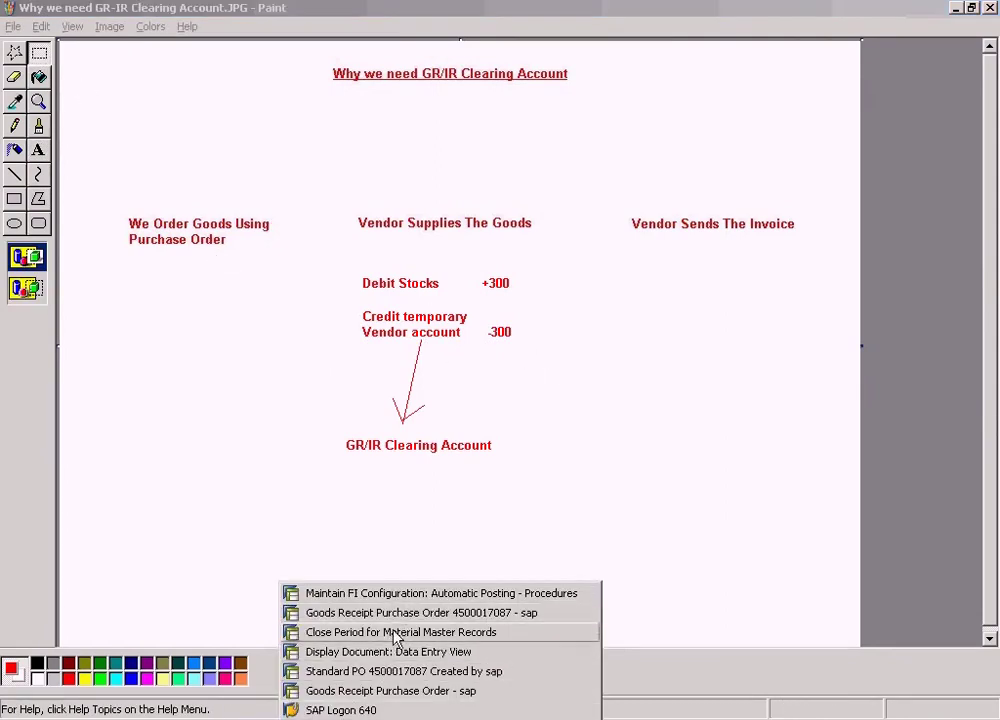
click(395, 651)
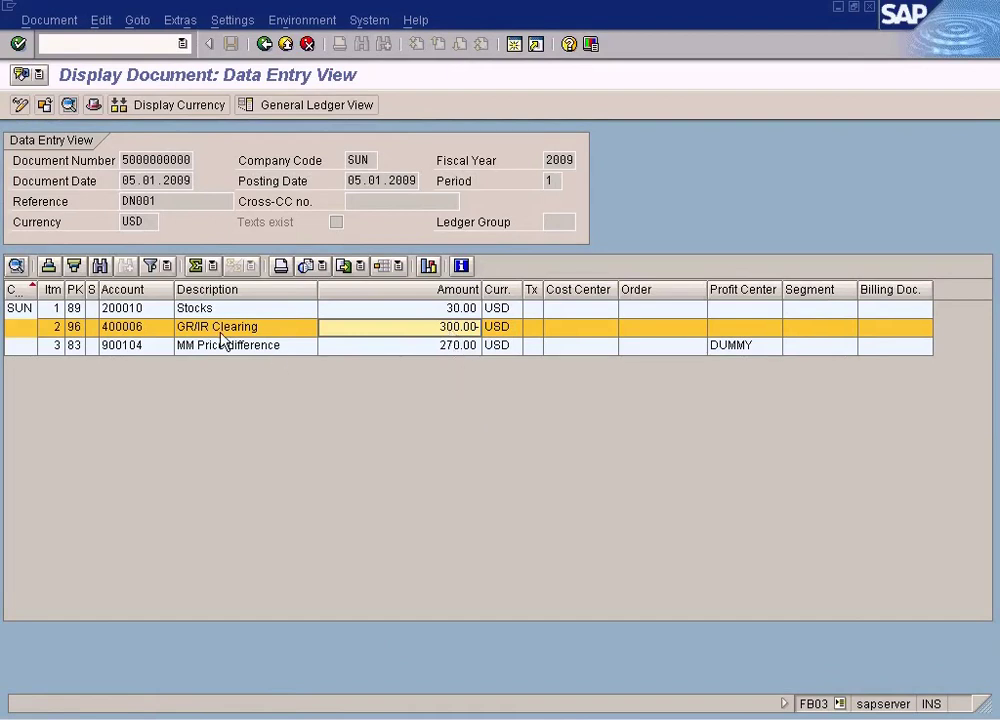
key(Left)
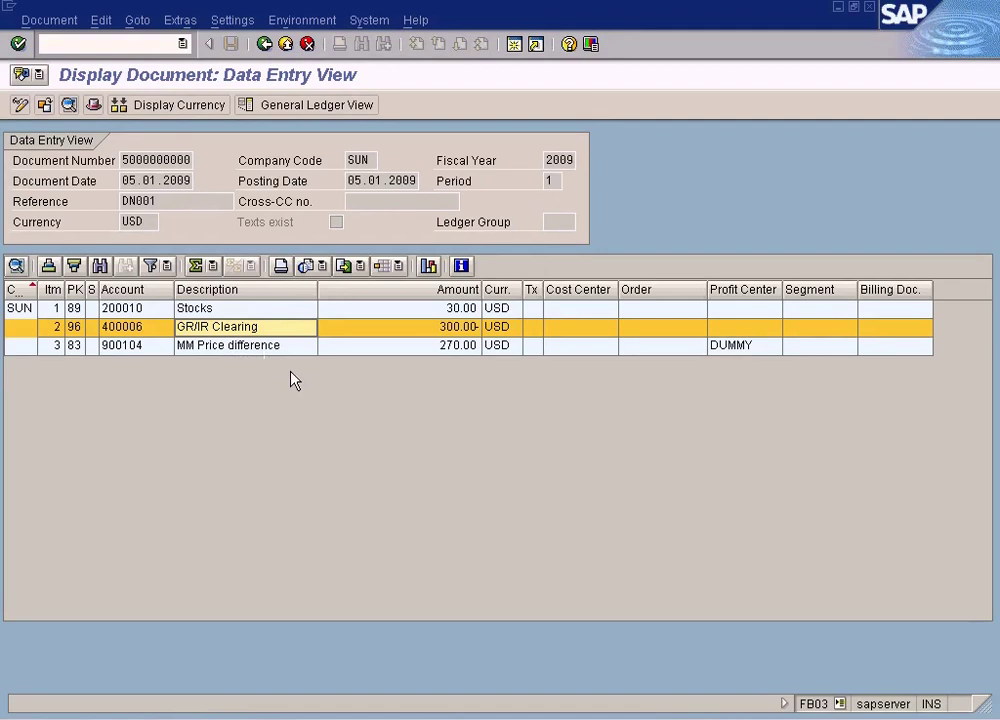
key(alt+Tab)
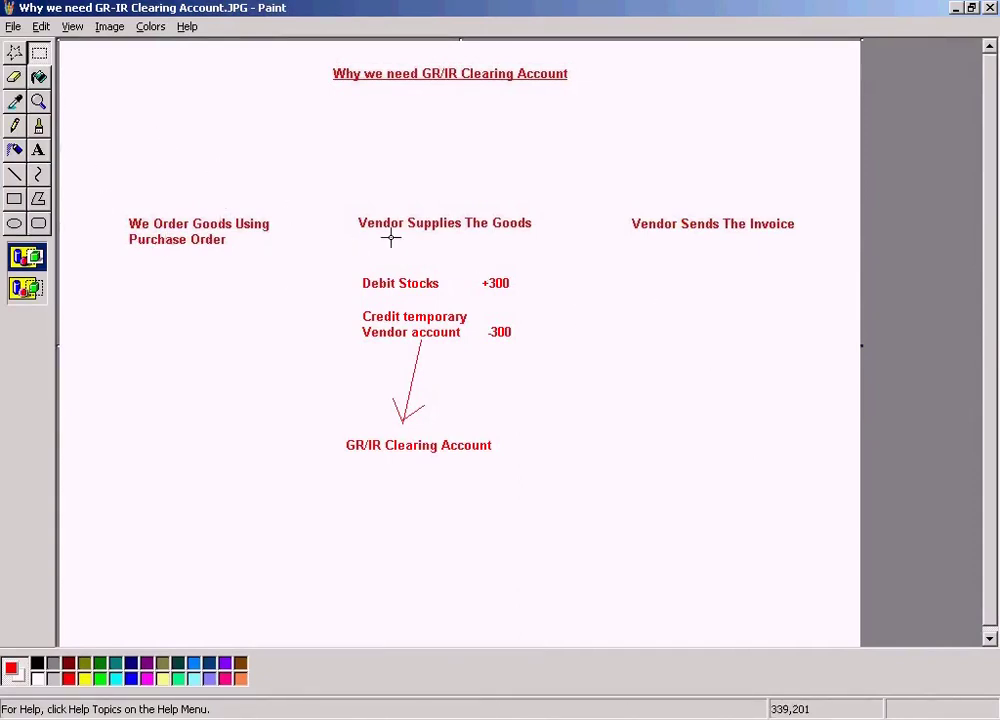
click(38, 150)
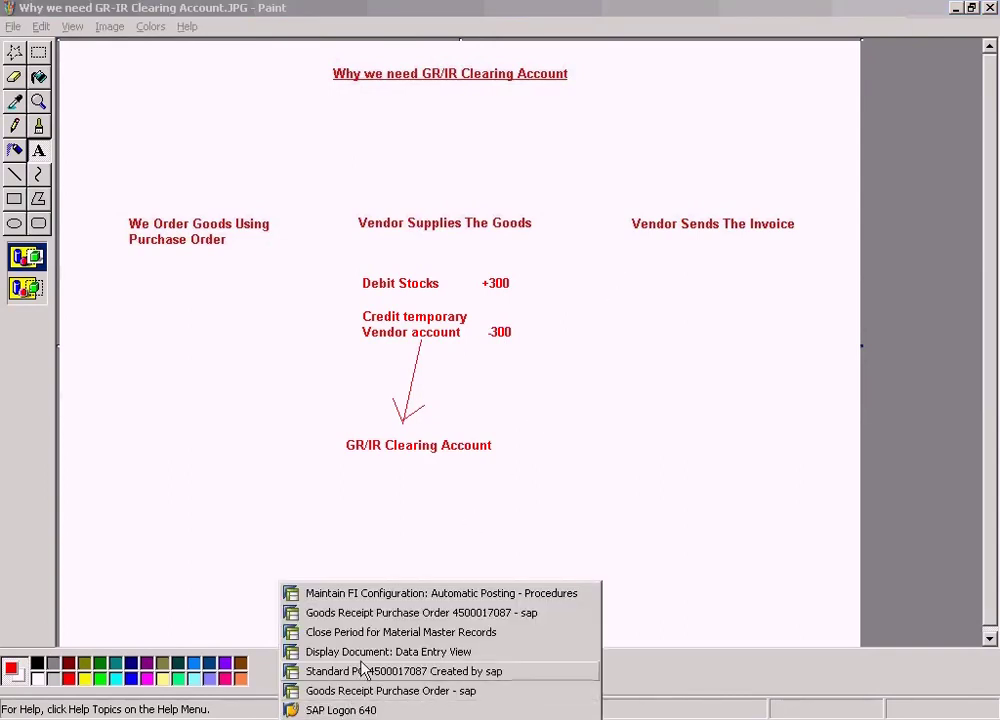
Step: Switch to the SAP accounting document and try to open a new session
click(366, 650)
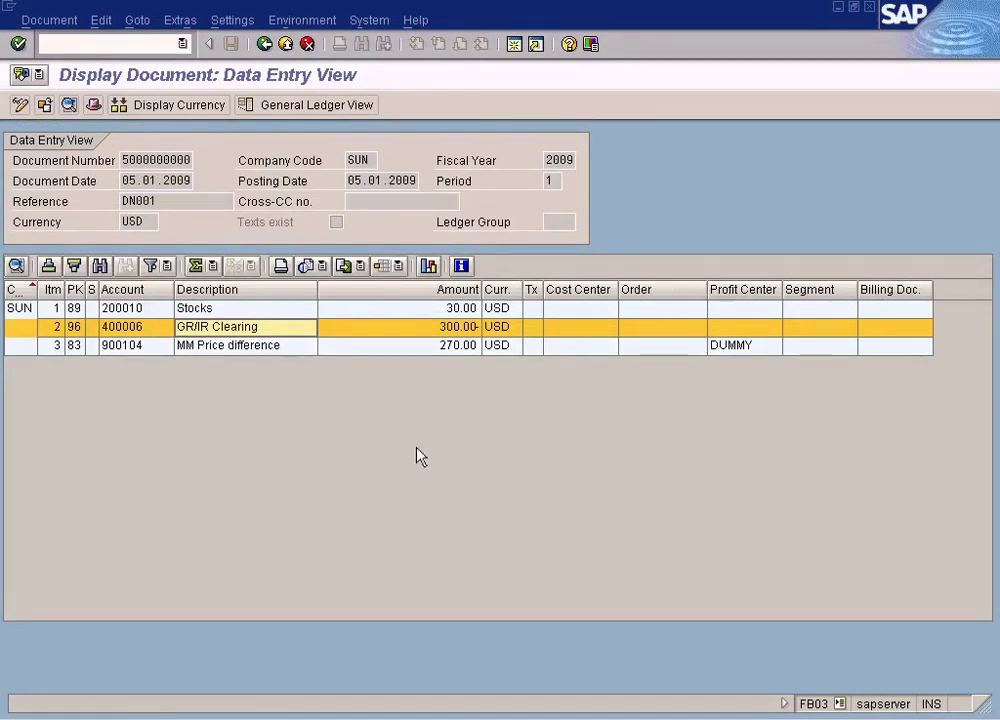
click(515, 43)
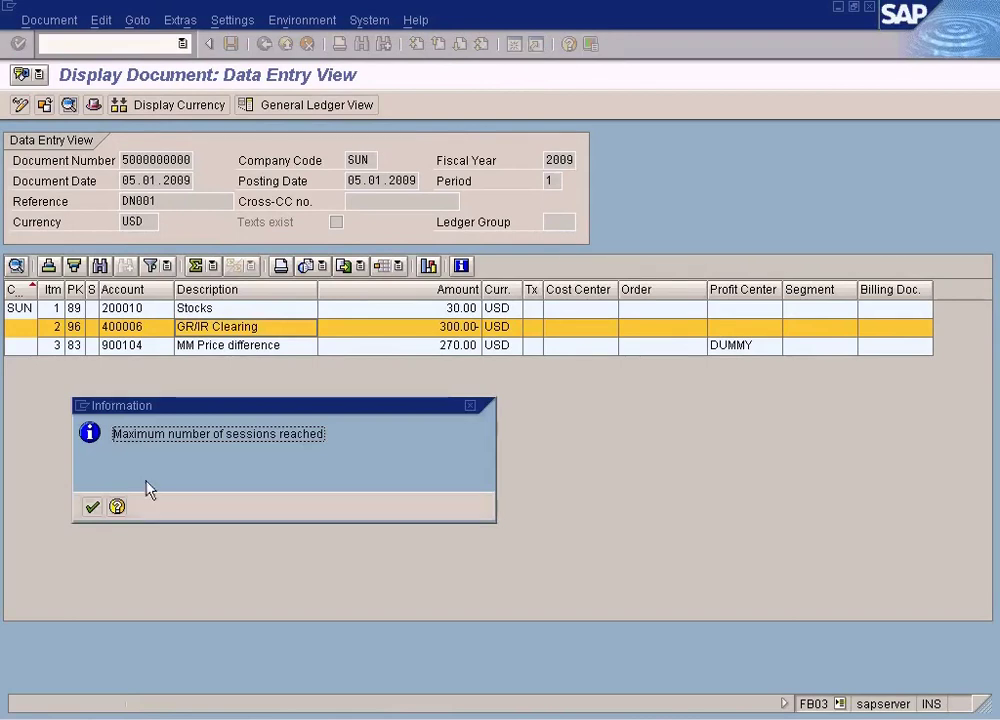
click(92, 507)
Step: Switch to the Close Period for Material Master Records session and start the vendor display transaction FK03
click(335, 716)
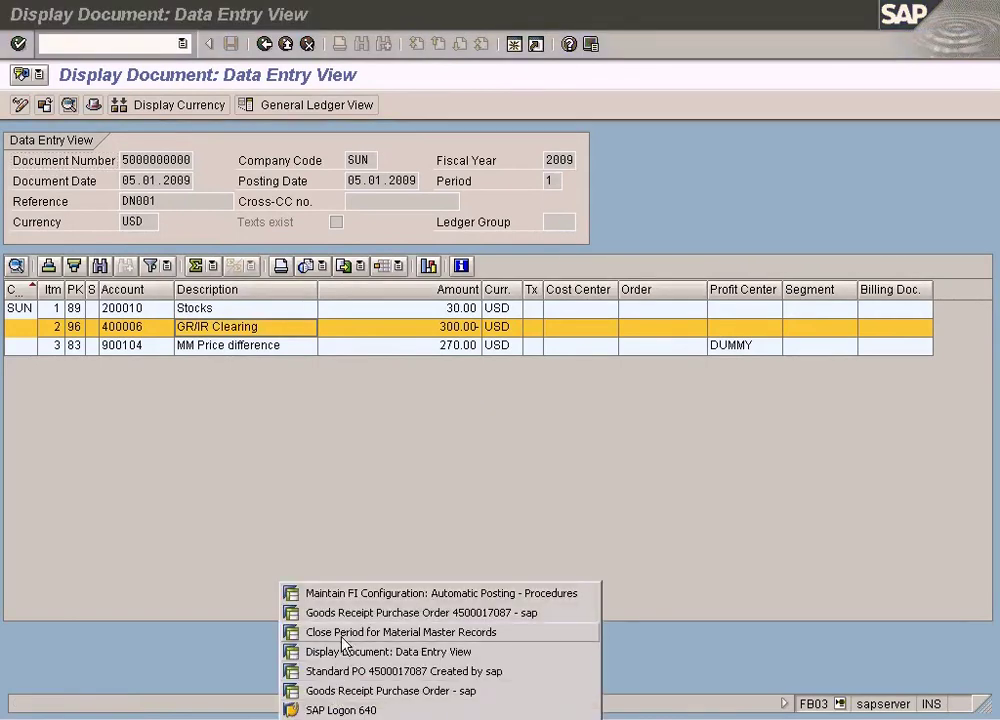
click(300, 632)
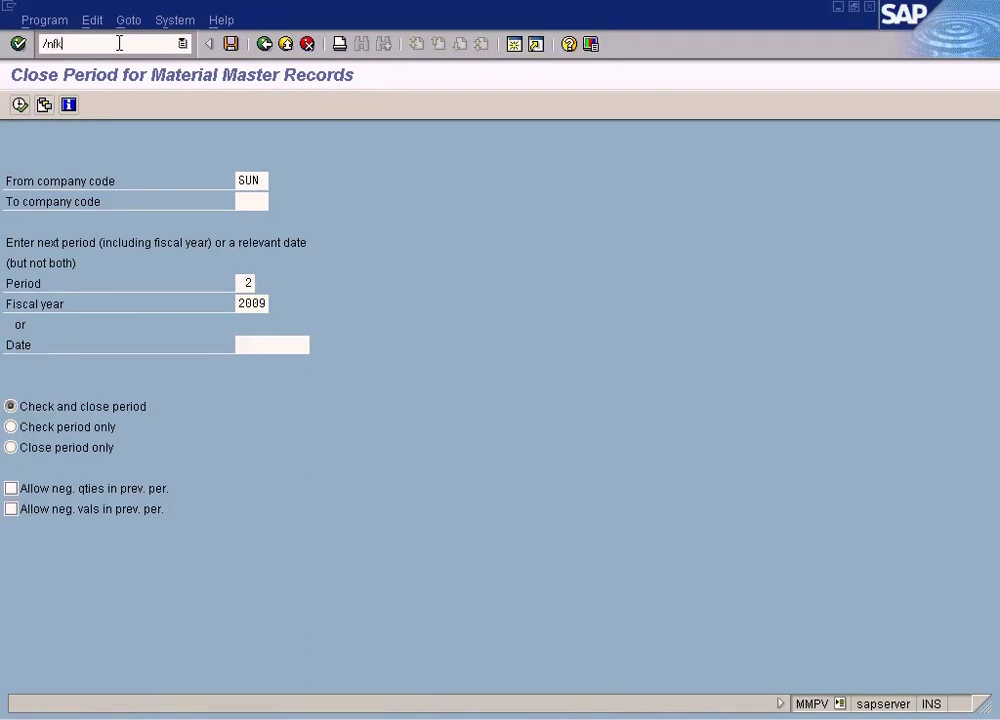
key(Return)
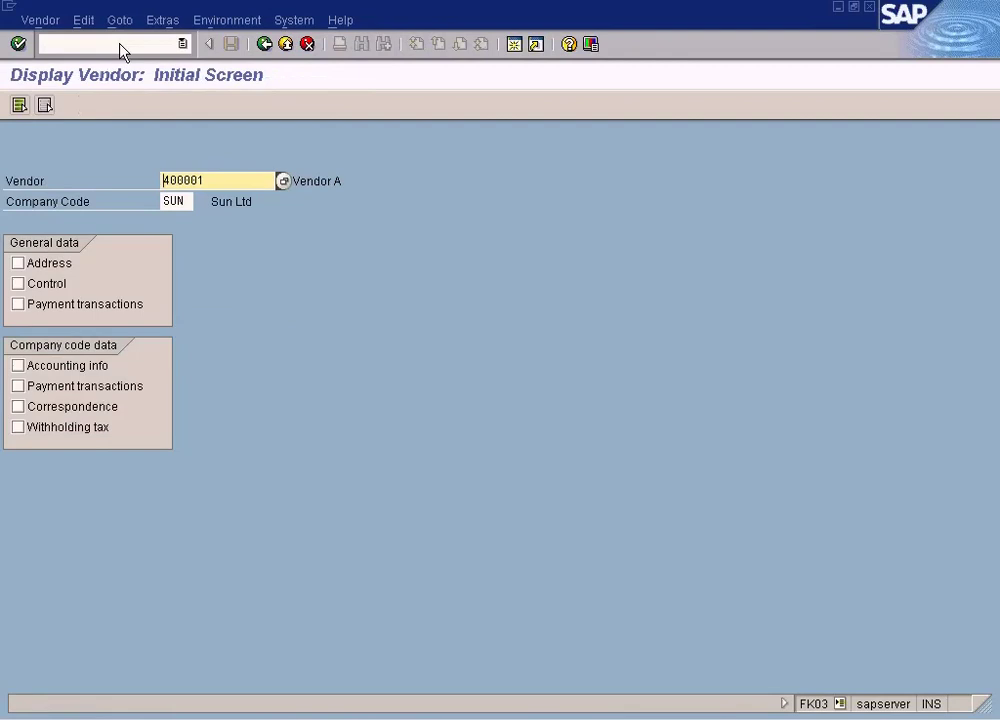
Step: Display the vendor's accounting info for company code SUN and select the reconciliation account number
click(17, 366)
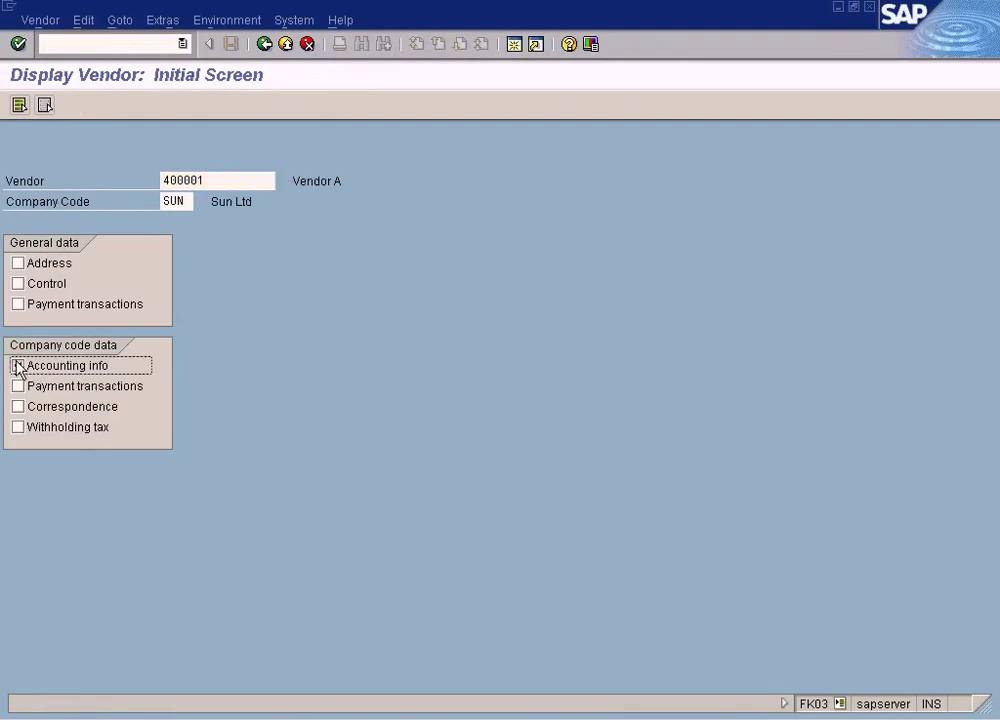
click(17, 366)
key(Return)
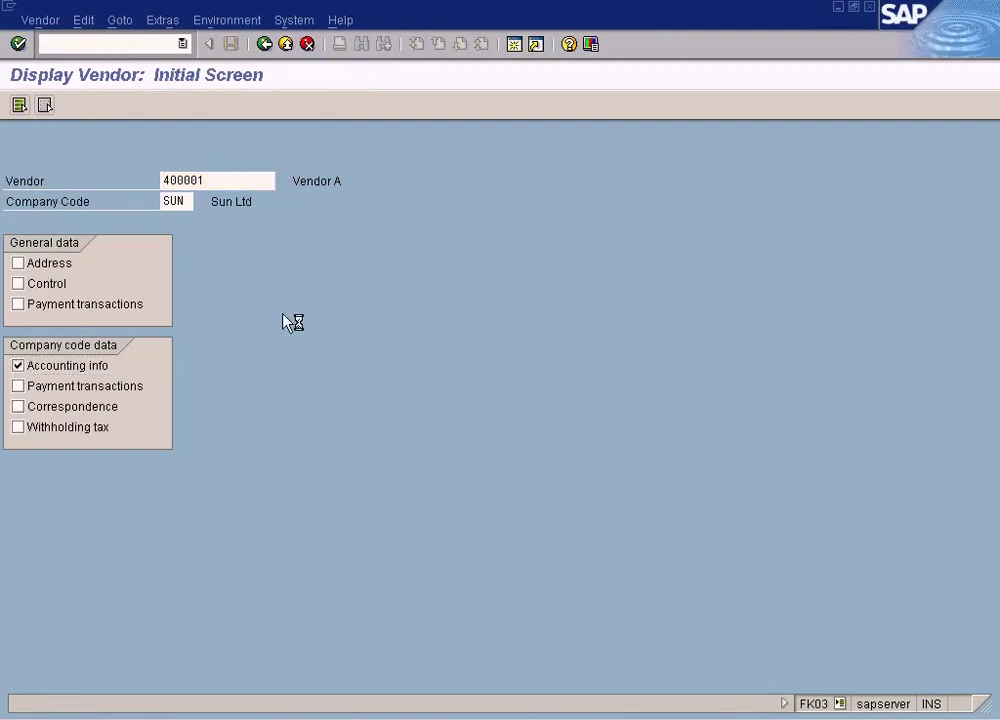
click(175, 219)
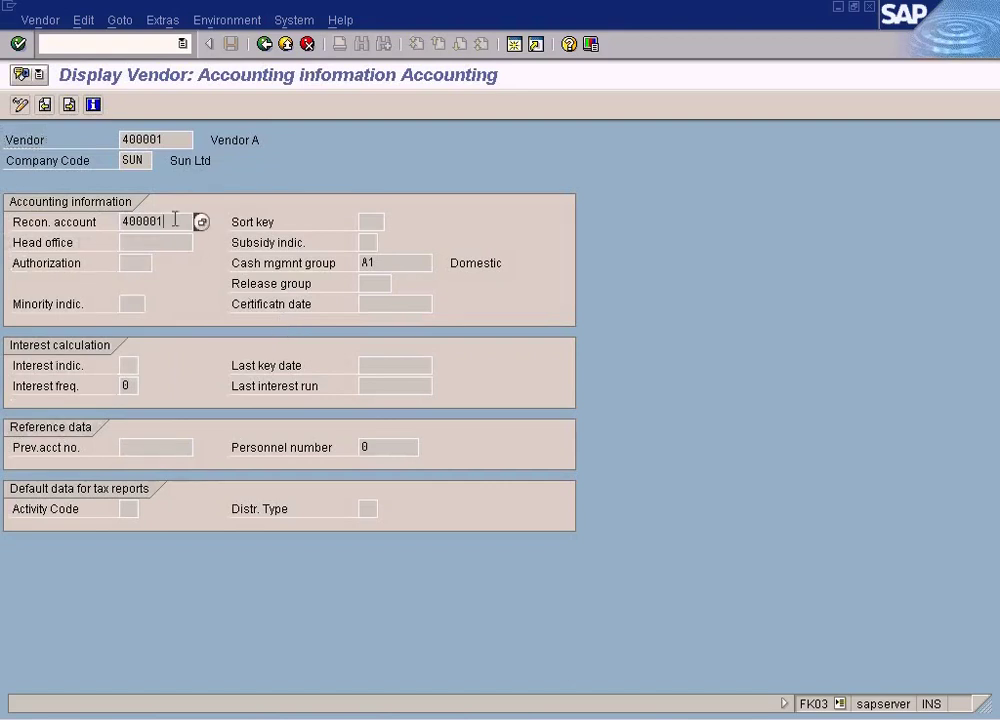
drag(175, 219, 74, 235)
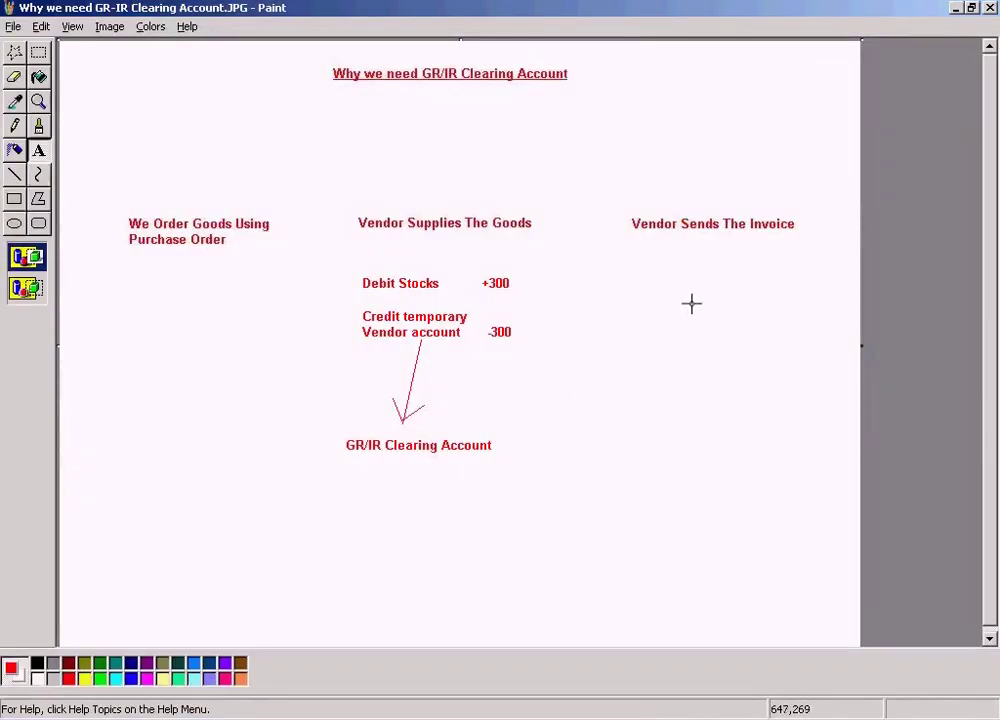
Step: Switch to the Paint diagram and add the reconciliation account number in a text box under Vendor Sends The Invoice, with blank lines above it
click(37, 152)
drag(628, 273, 832, 354)
text(400001)
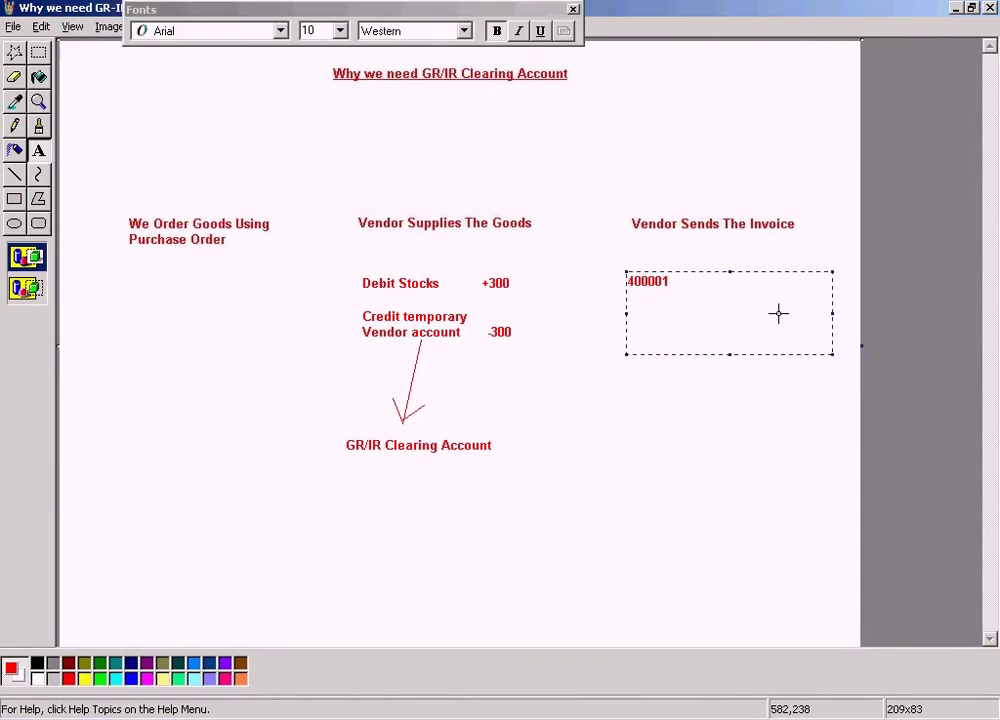
key(Home)
key(Return)
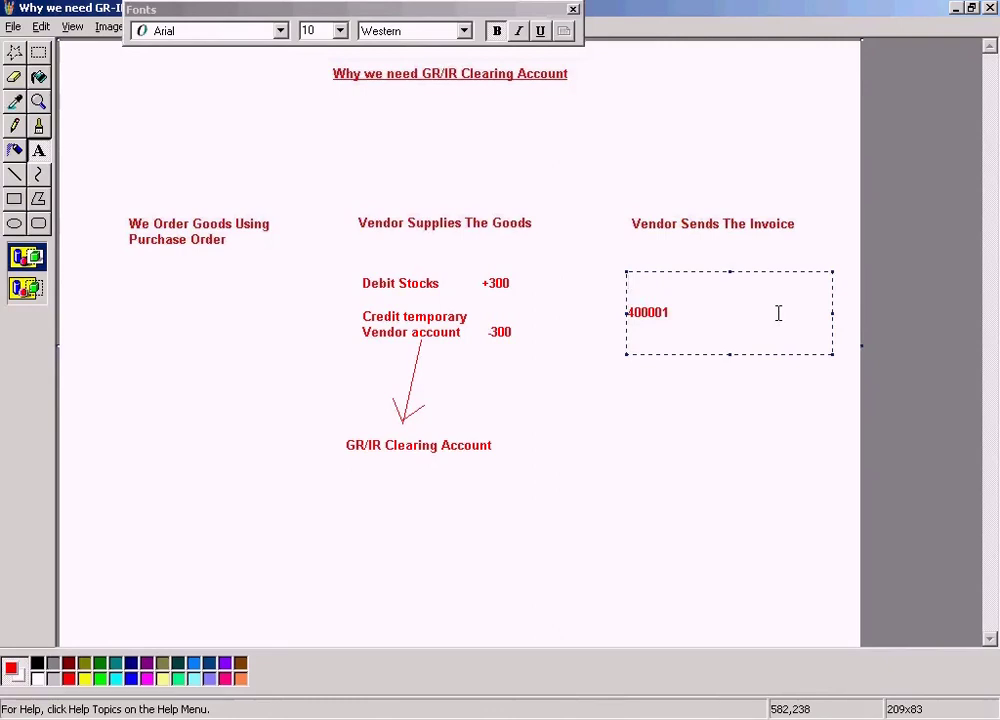
Step: Add the entry "Debit temporary vendor account +300" above the account number in the invoice column
text(Debit tempo)
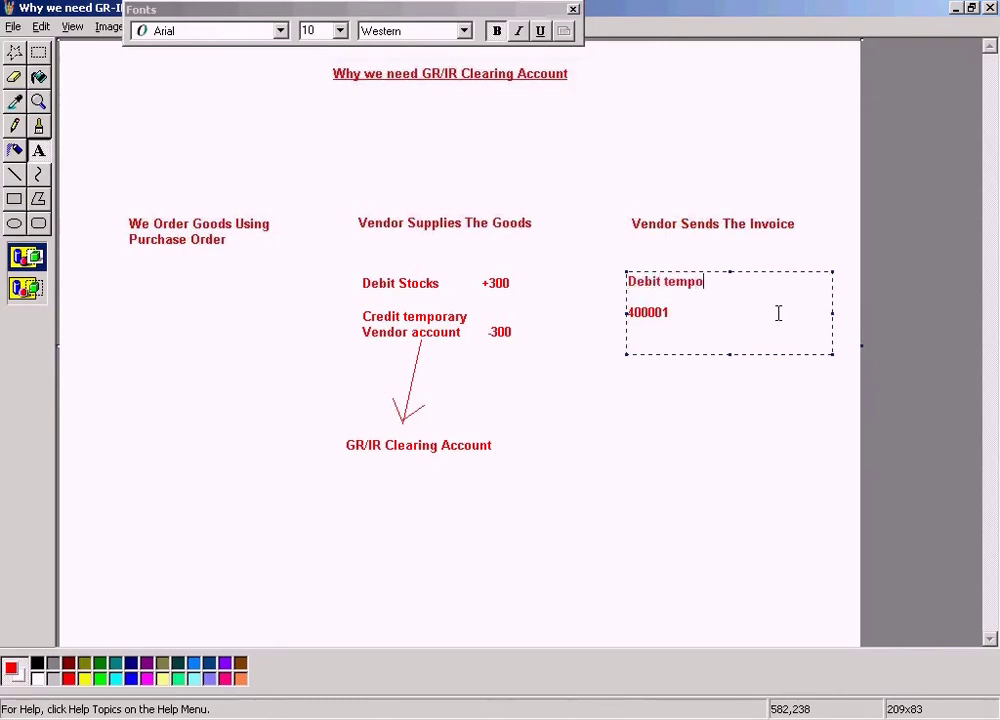
text(ray)
key(BackSpace)
key(BackSpace)
text(ary vendor)
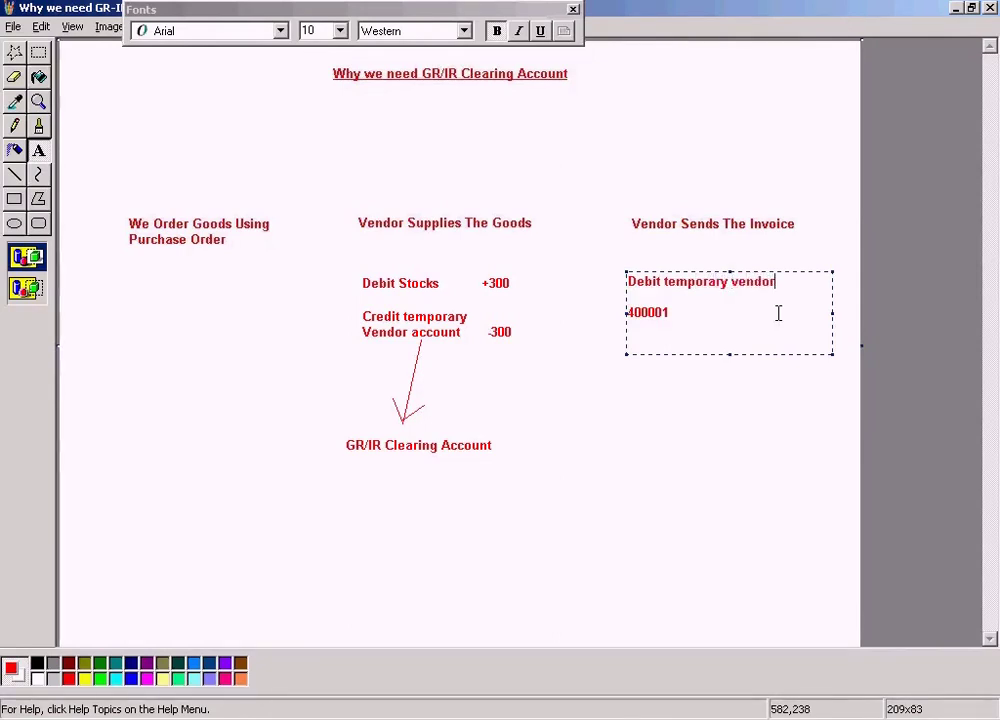
text( account)
key(Return)
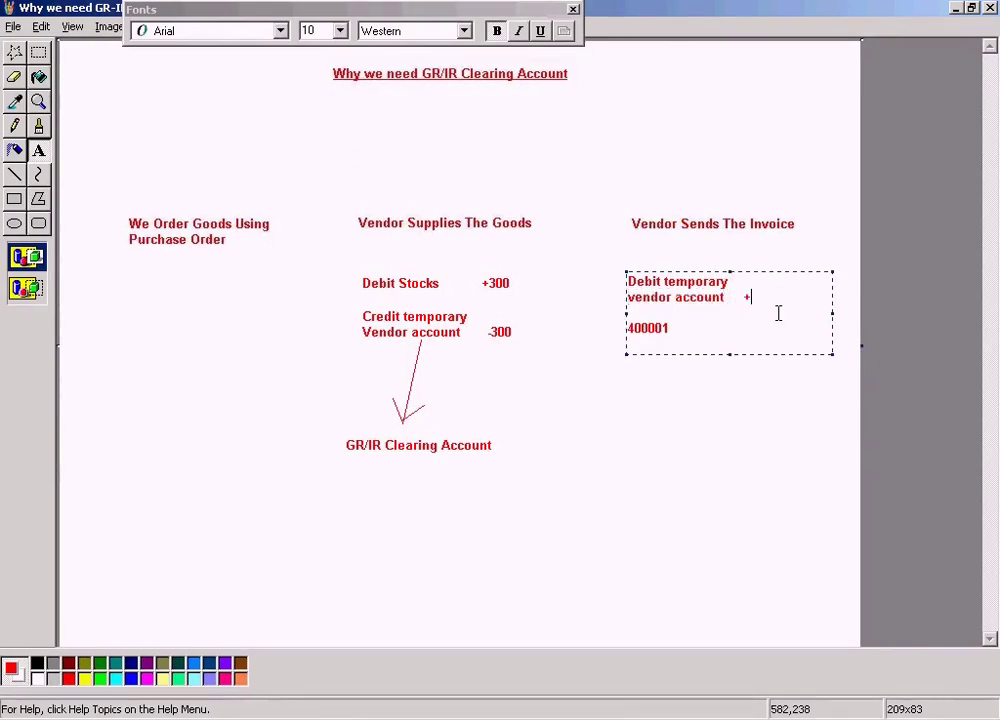
text(nt     +300)
Step: Complete the account number line as "Credit actual vendor account" with the amount -300
key(Down)
key(Down)
key(Home)
text(Credit ac)
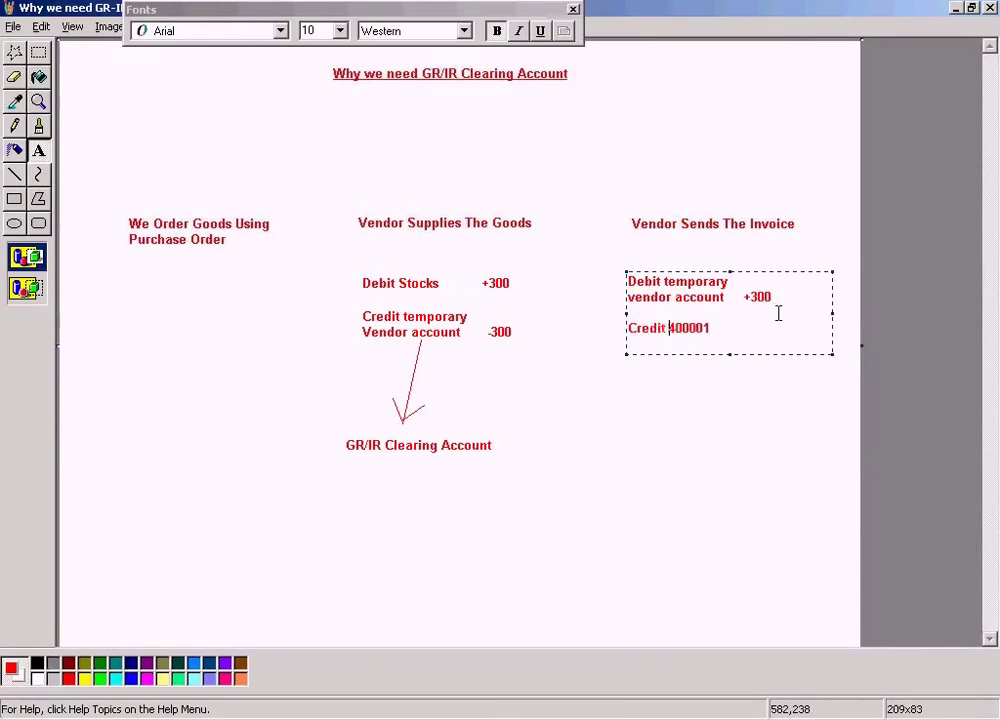
text(tual vendor acco)
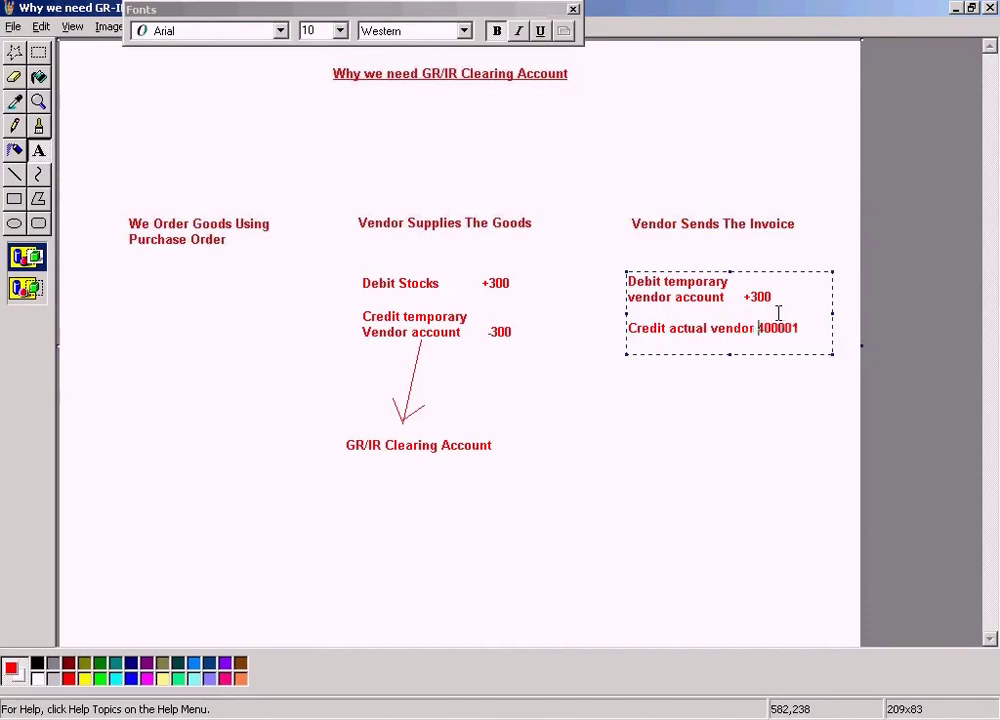
text(unt)
key(Up)
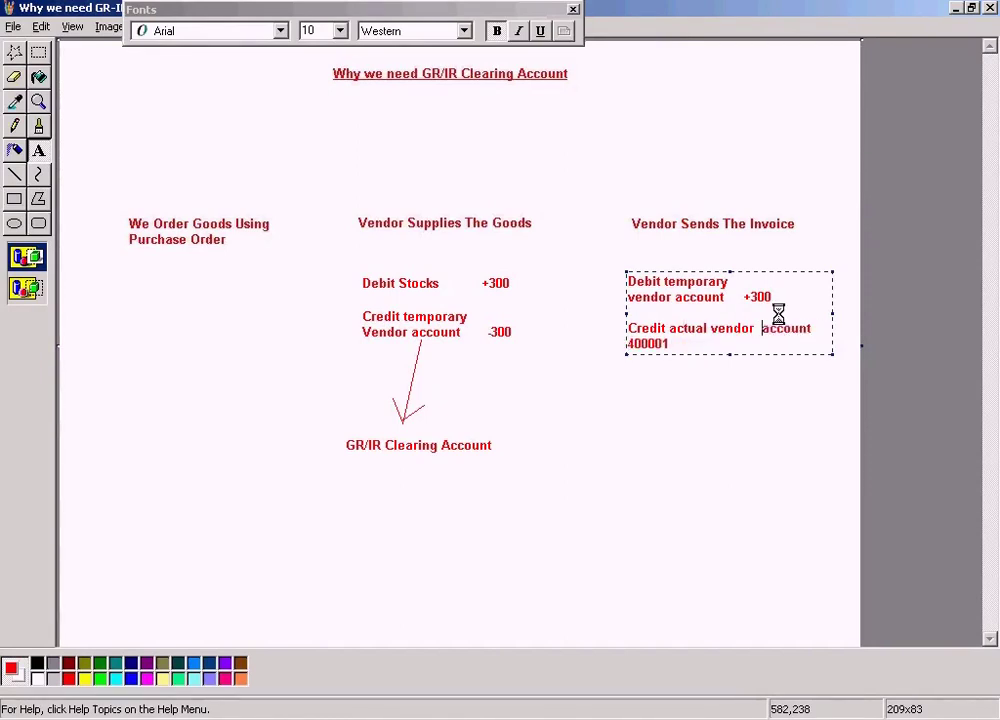
key(BackSpace)
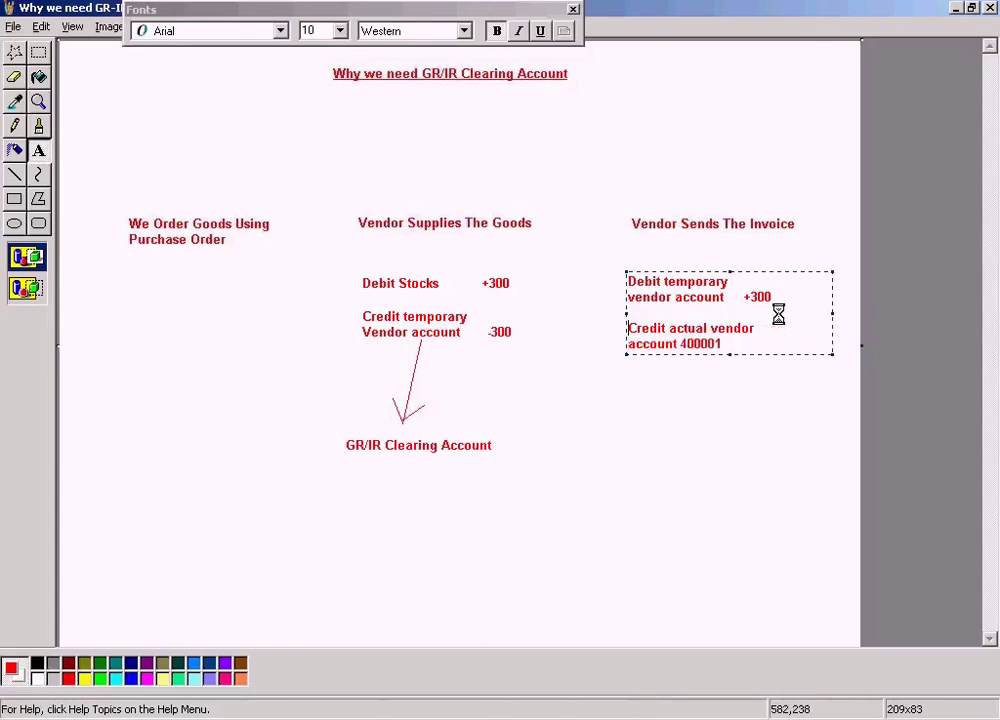
text(-300)
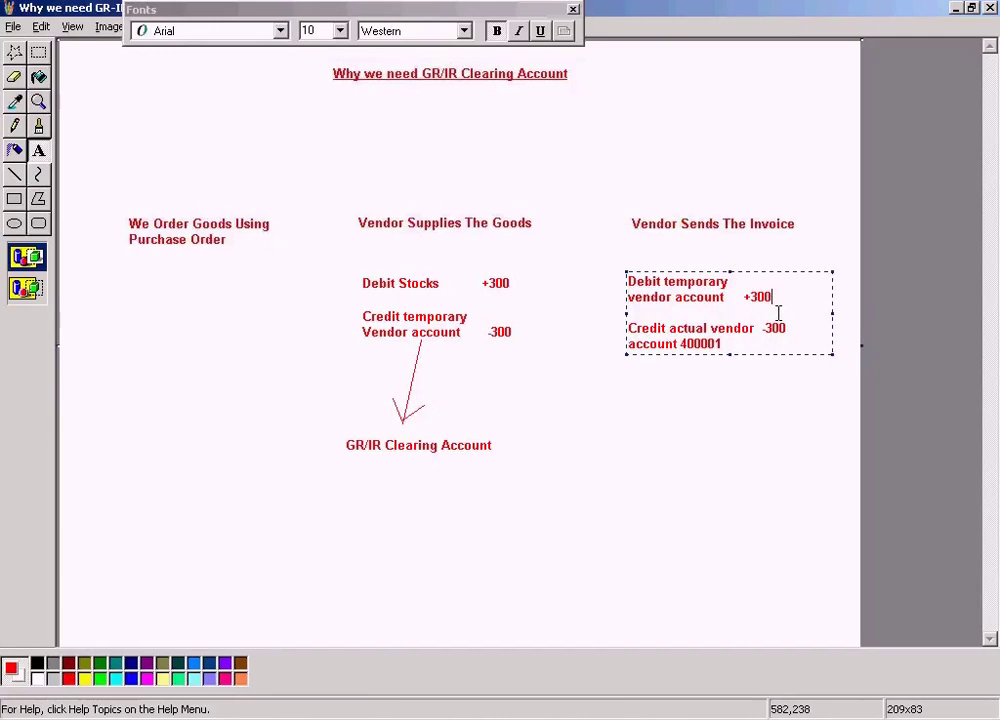
Step: Align the +300 amount with the -300 amount in the invoice text and finish the text box
key(Left)
key(Left)
key(Left)
key(Left)
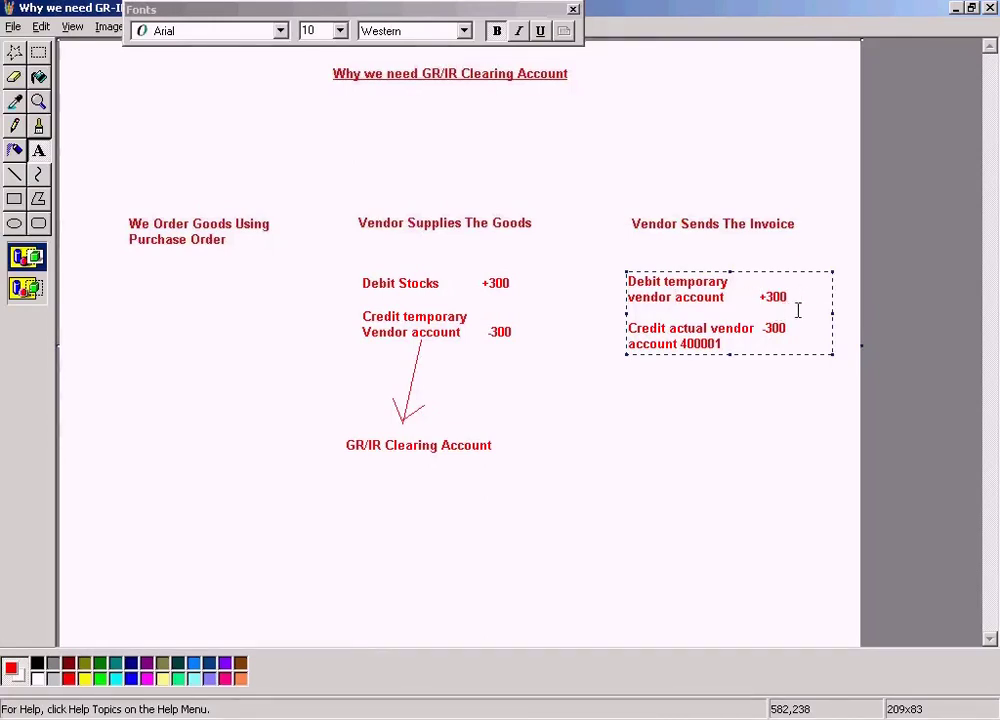
click(781, 384)
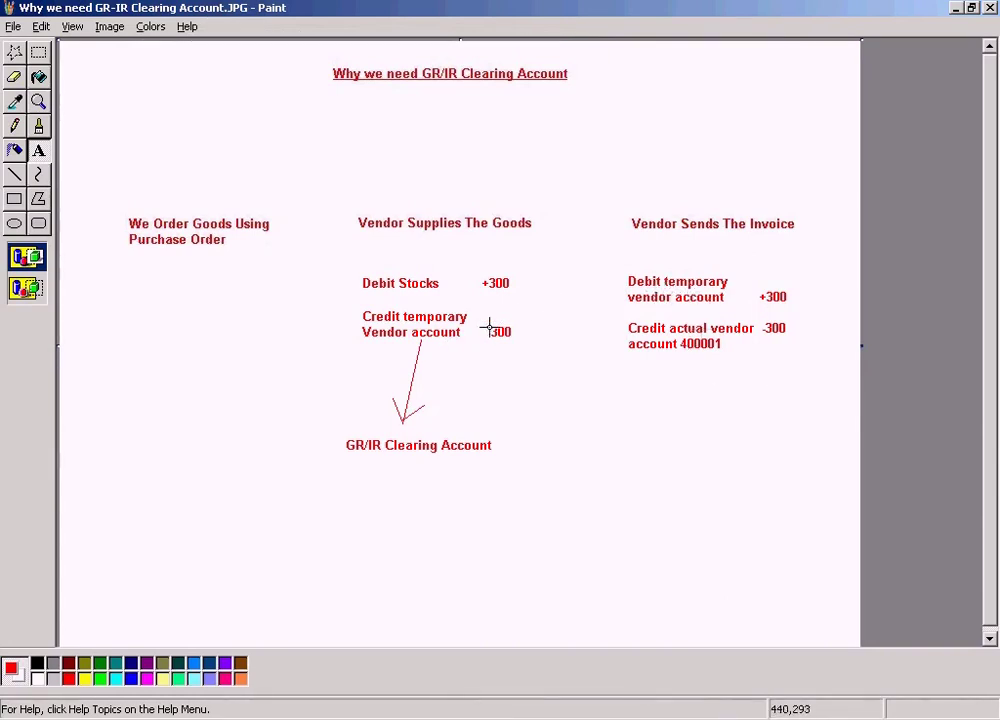
Step: Mark the Debit Stocks and Credit actual vendor entries alternately with temporary rectangular frames
click(14, 51)
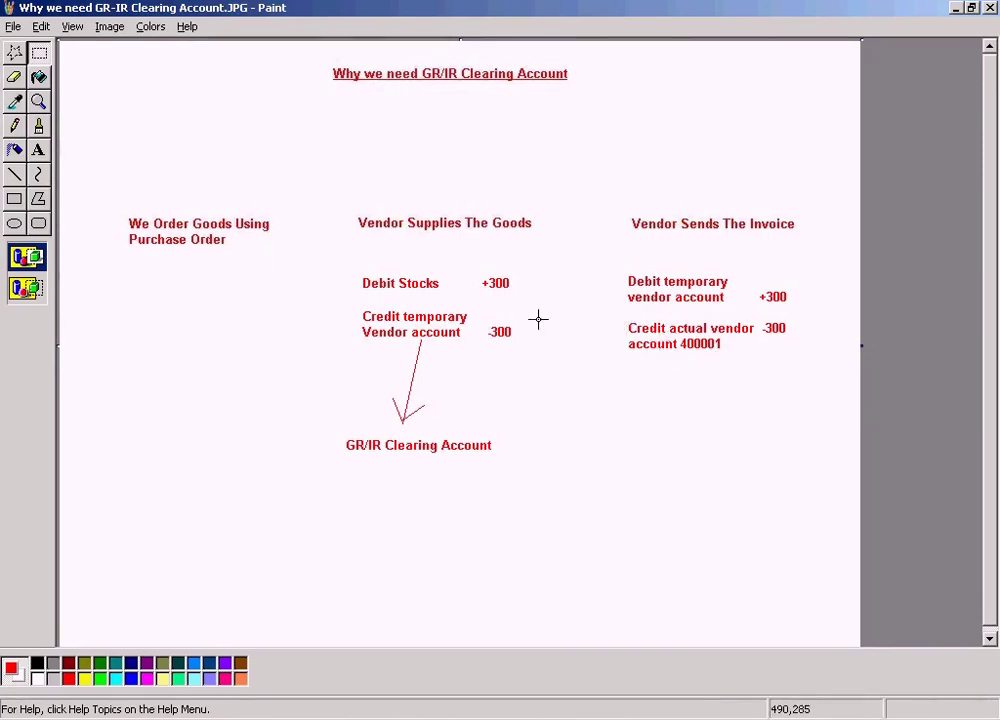
drag(346, 260, 560, 303)
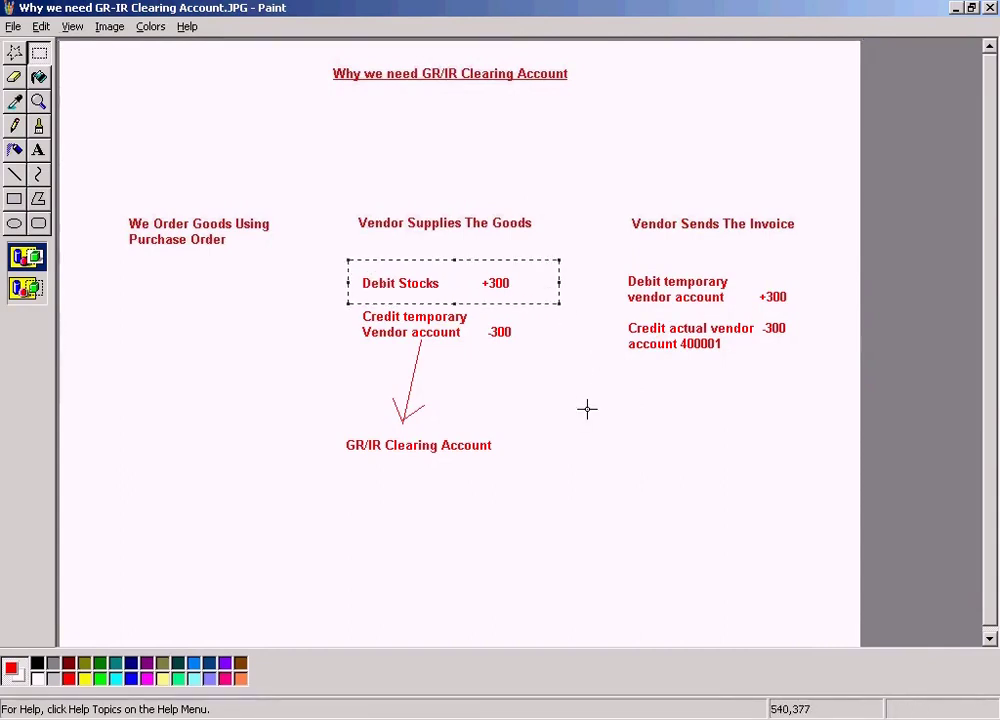
click(487, 335)
drag(357, 268, 528, 297)
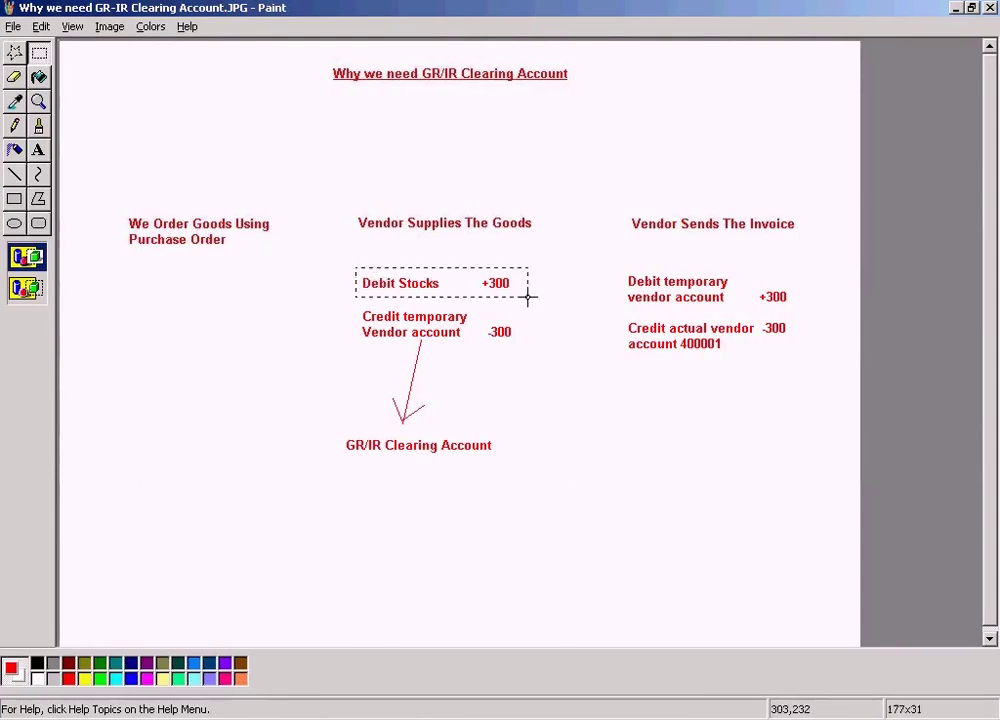
drag(620, 317, 812, 357)
drag(360, 263, 516, 295)
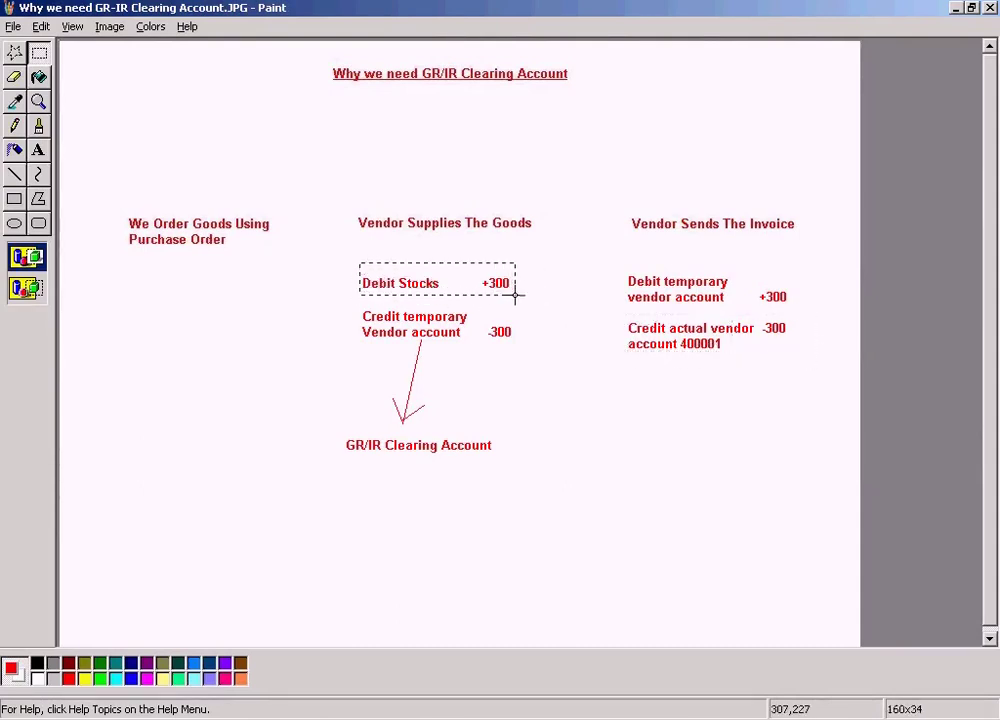
drag(609, 319, 806, 366)
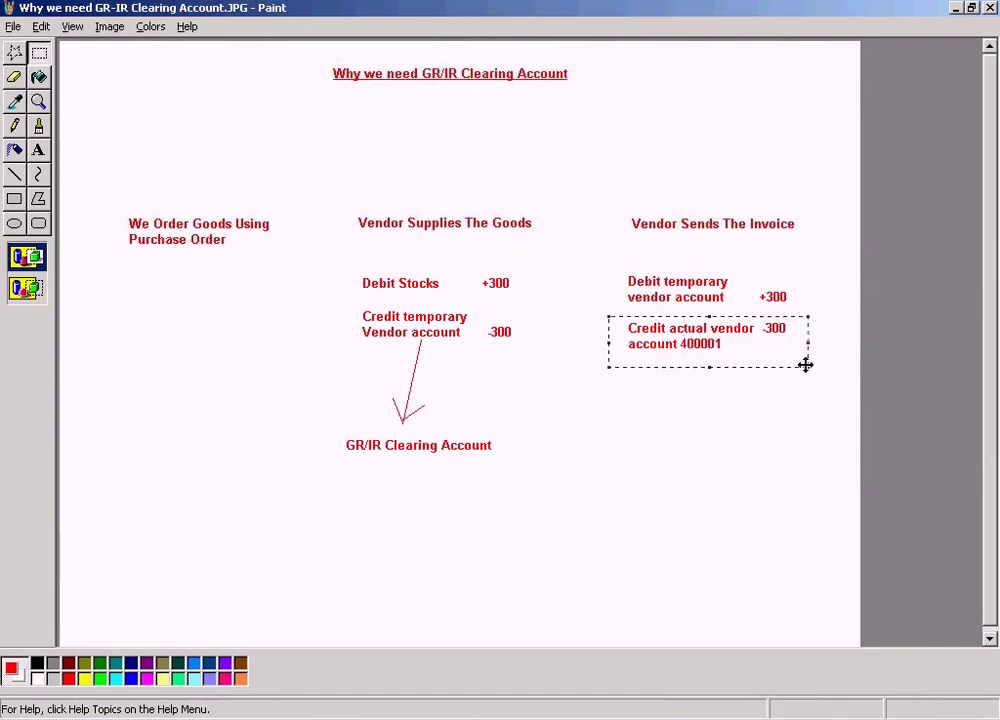
click(797, 417)
Step: Move the Credit actual vendor entry over the temporary vendor credit entry, then return it to the invoice column
drag(621, 316, 801, 359)
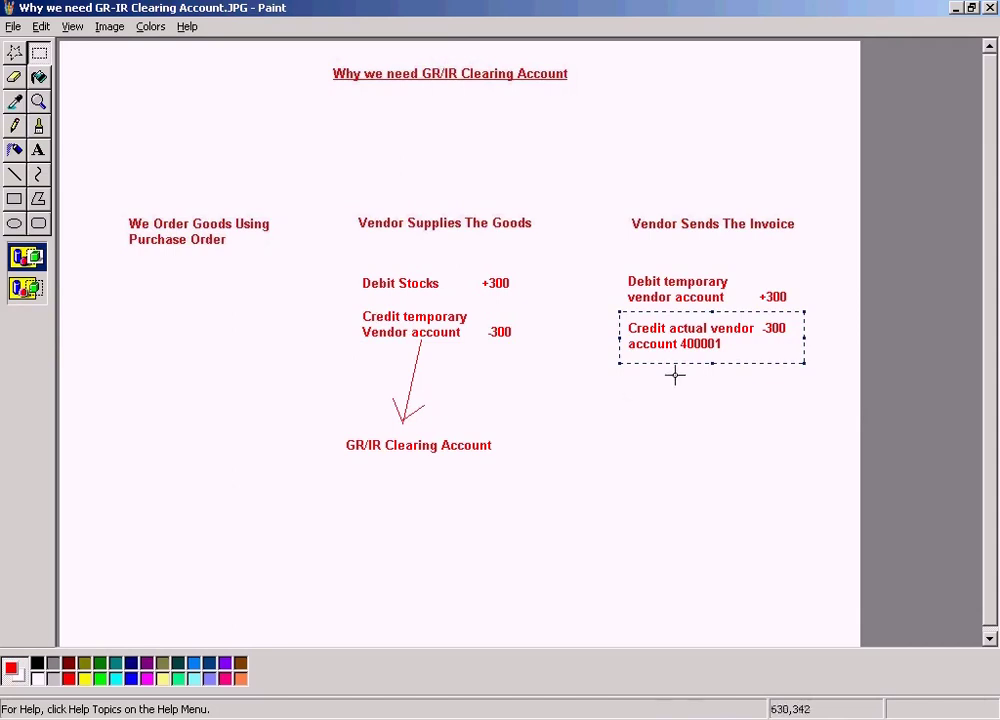
drag(706, 344, 436, 337)
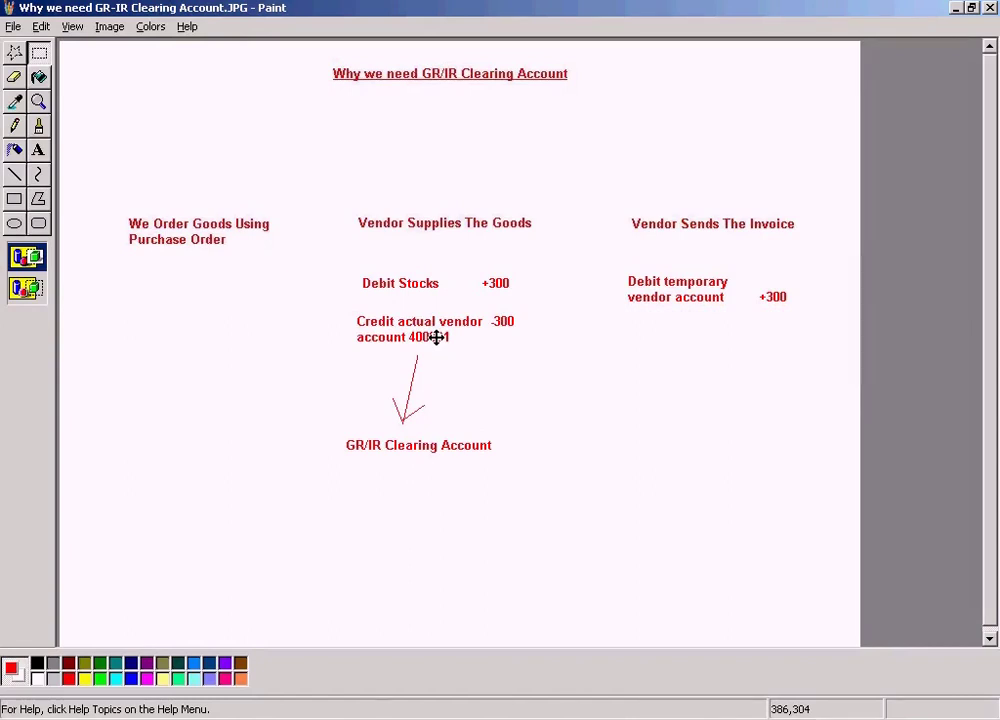
drag(436, 337, 709, 354)
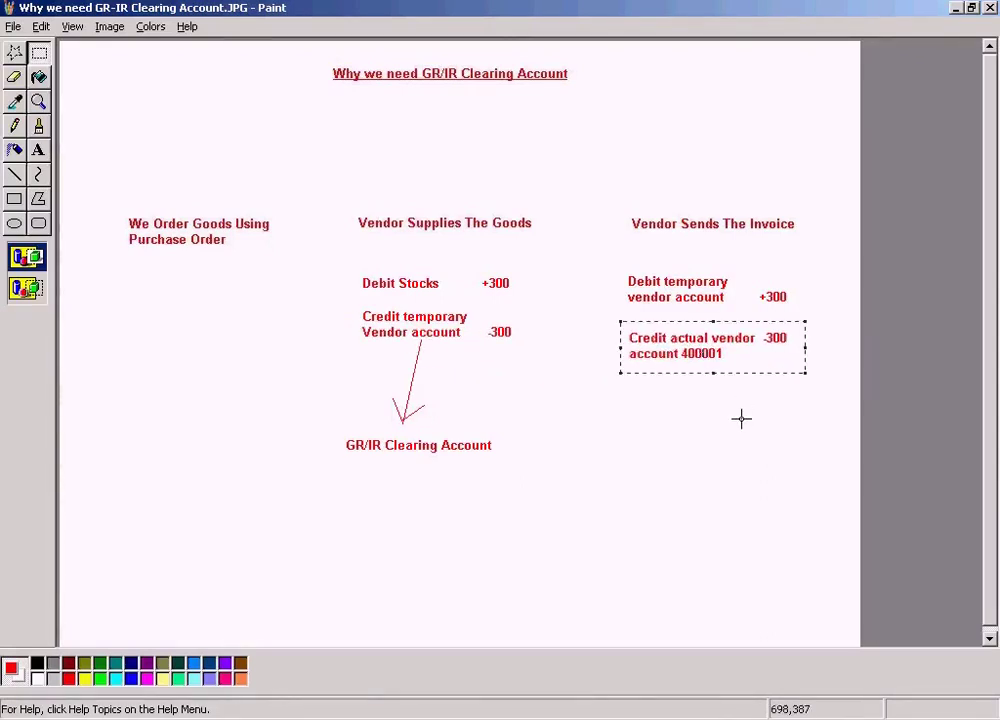
click(741, 417)
Step: Switch to the SAP Automatic Posting session, examine the debit and credit accounts assigned to transaction WRX, and return to the procedures
click(390, 718)
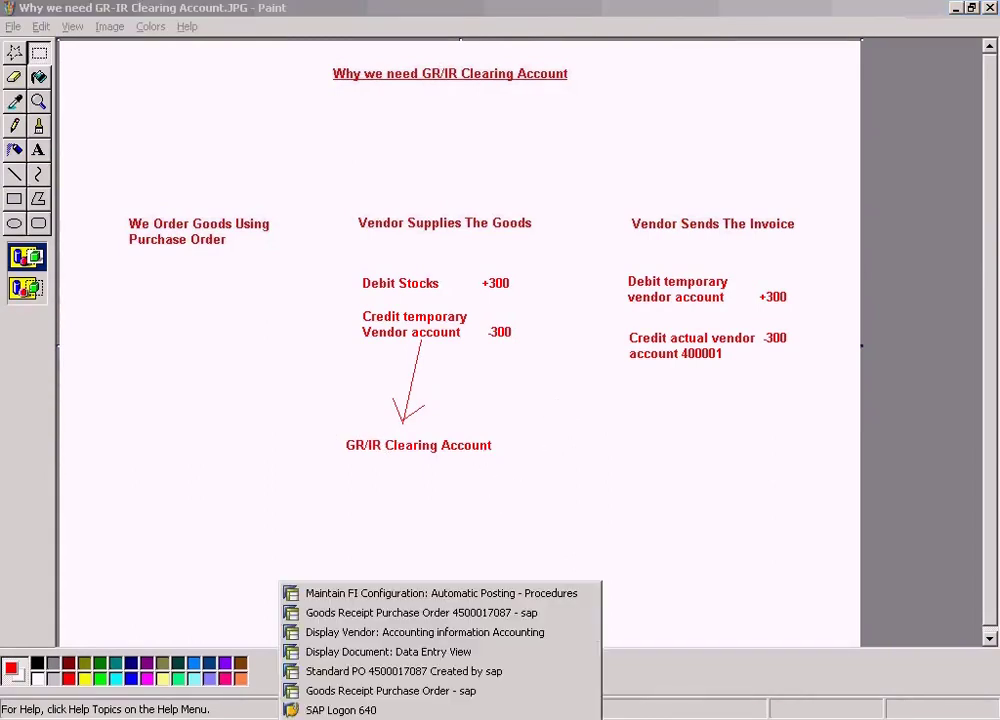
click(390, 596)
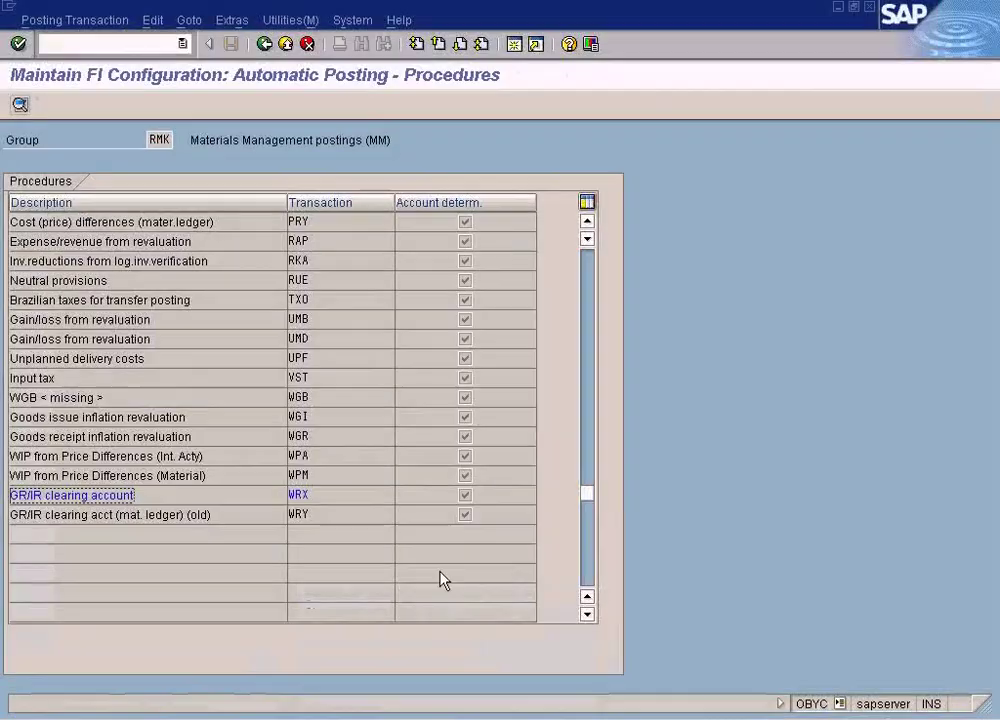
double_click(311, 497)
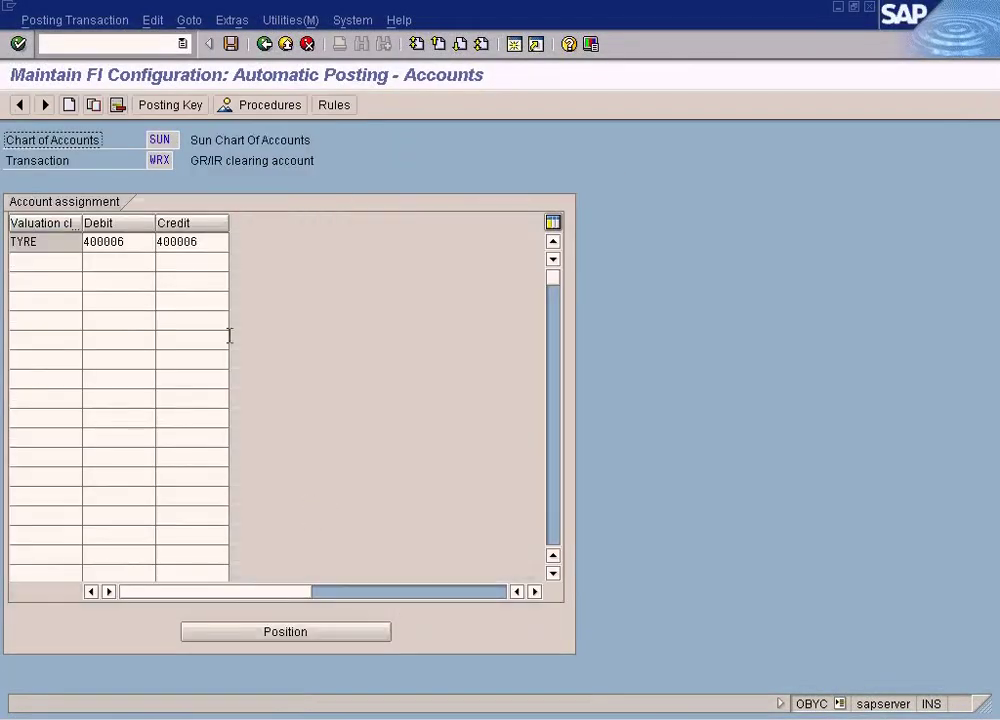
click(206, 263)
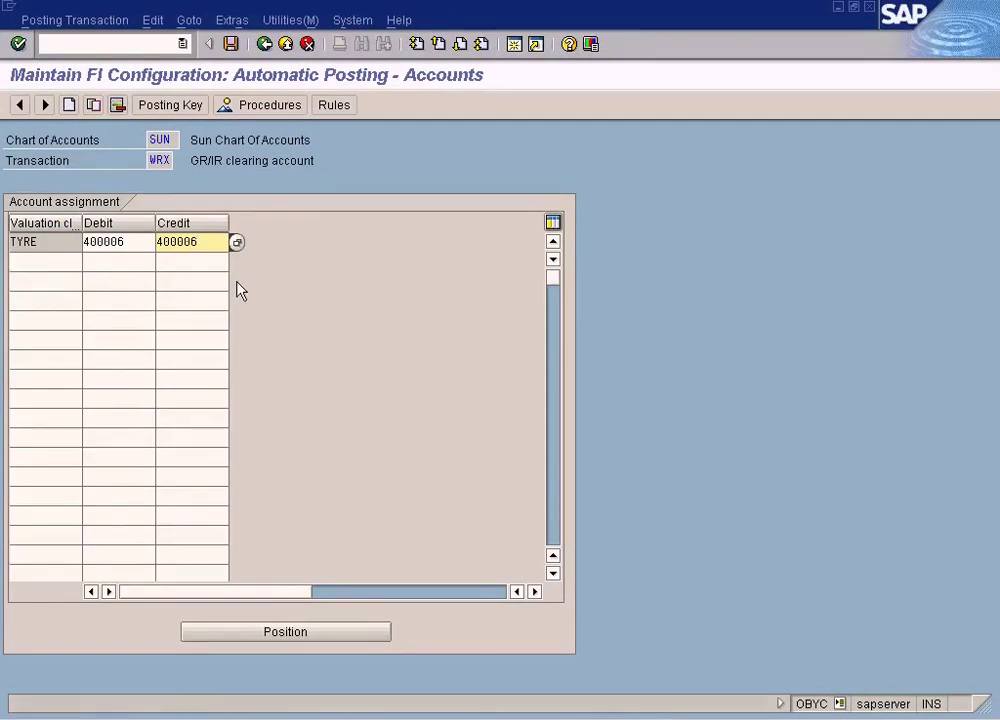
click(266, 45)
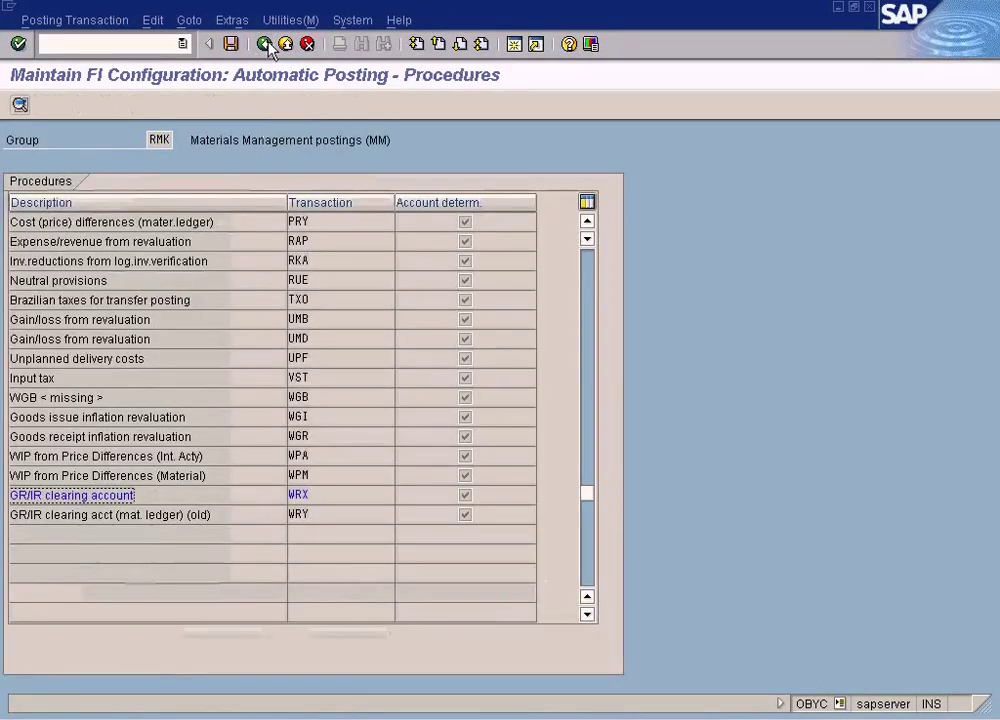
Step: Examine the account determination rules of the GR/IR clearing account procedure and return to the procedures list
double_click(107, 495)
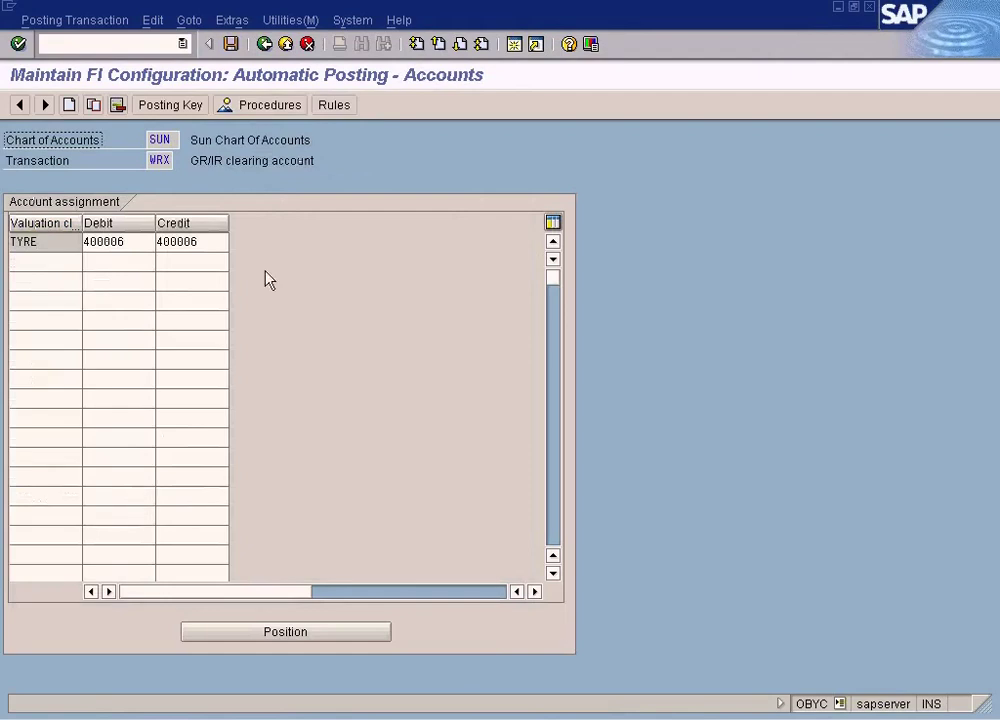
click(333, 105)
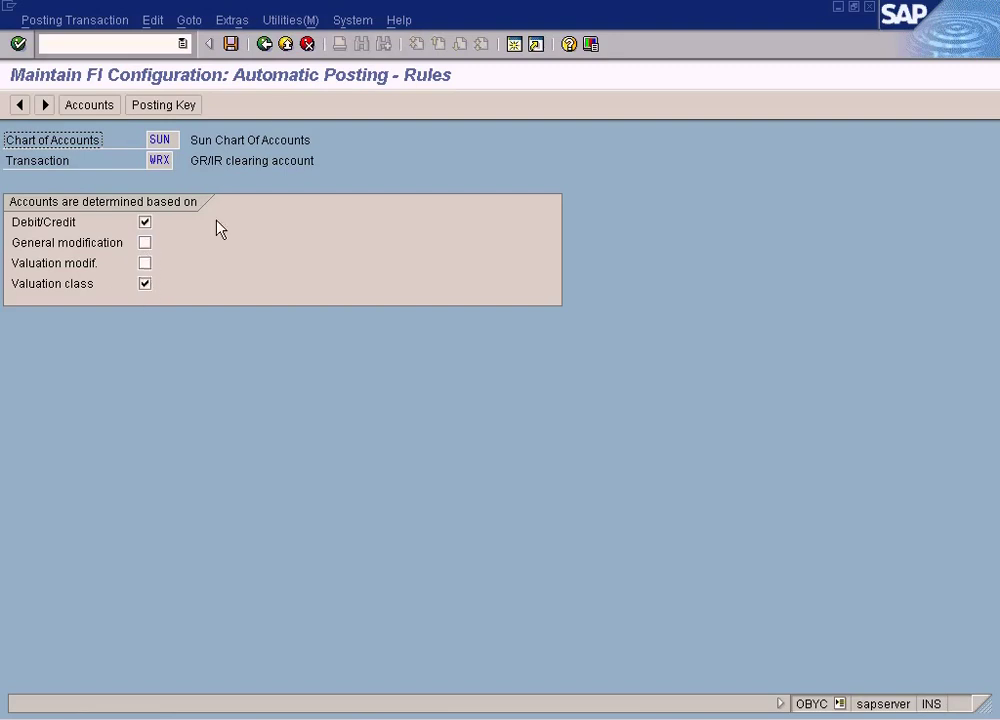
click(264, 44)
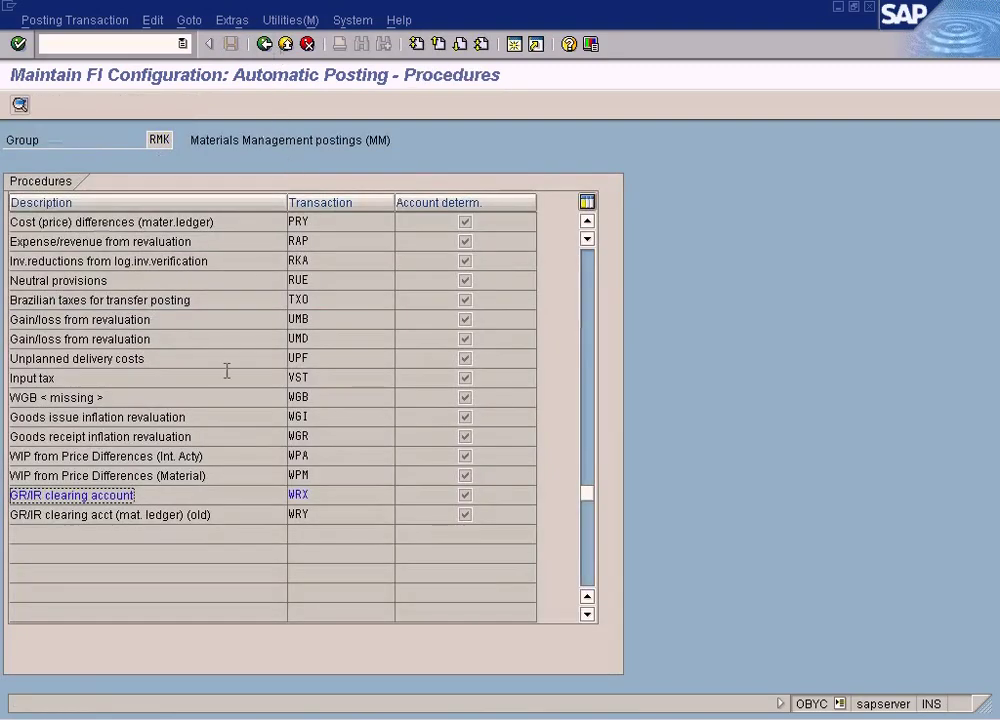
Step: Examine the debit account assigned to valuation class TYRE for the GR/IR clearing account, and return to the procedures list
double_click(127, 495)
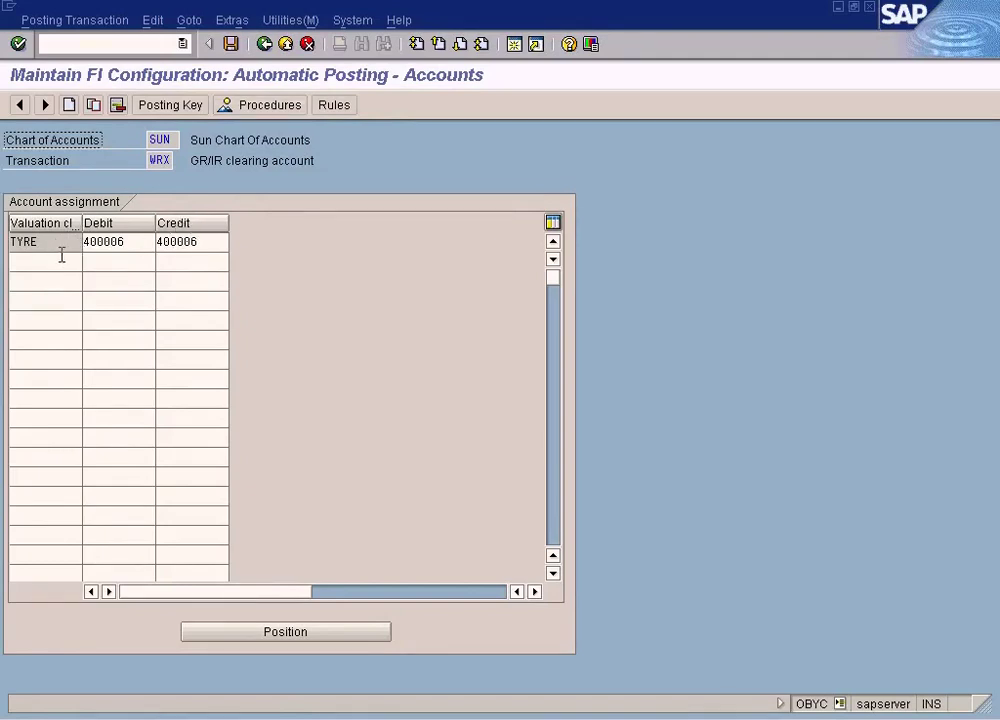
click(128, 242)
click(41, 246)
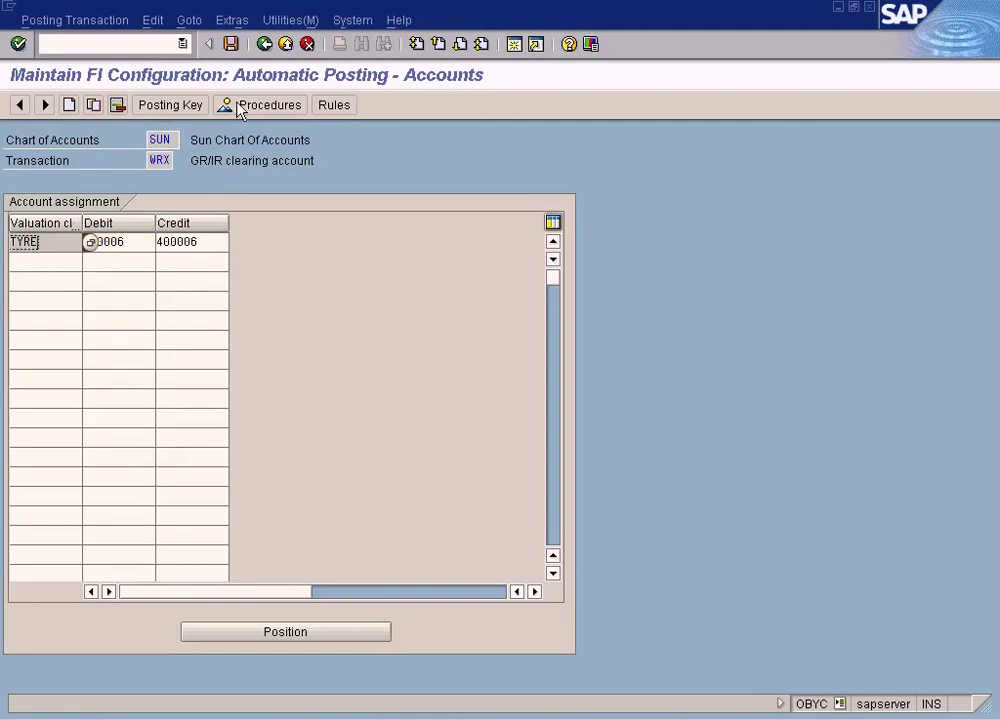
click(261, 47)
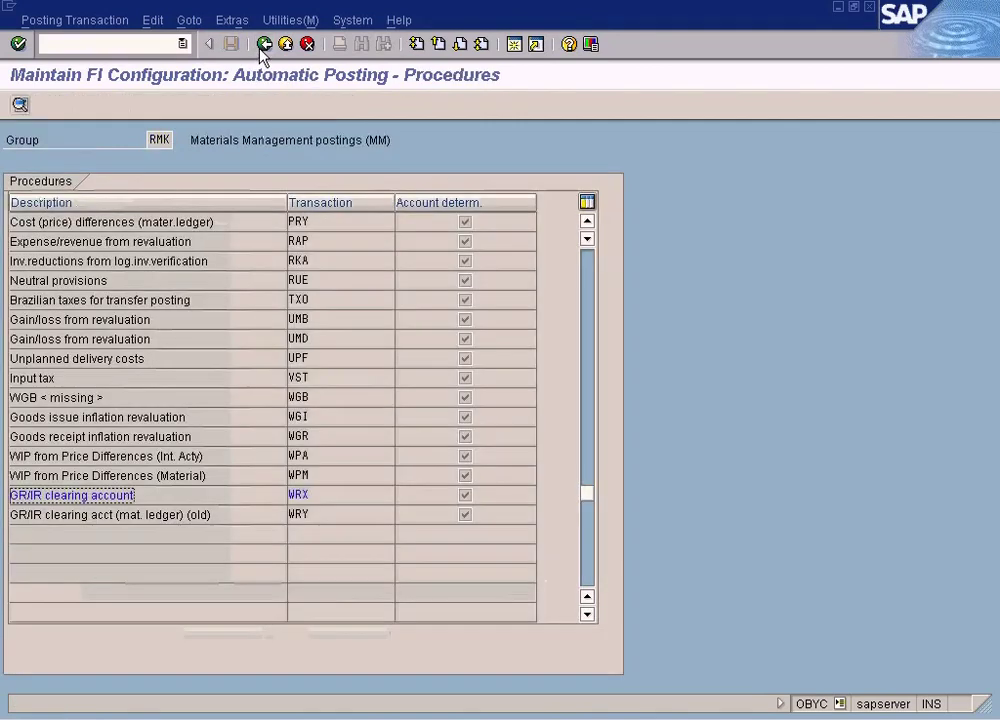
Step: Leave the automatic posting procedures for SAP Easy Access and reopen the Materials Management procedures list with transaction obyc
click(261, 46)
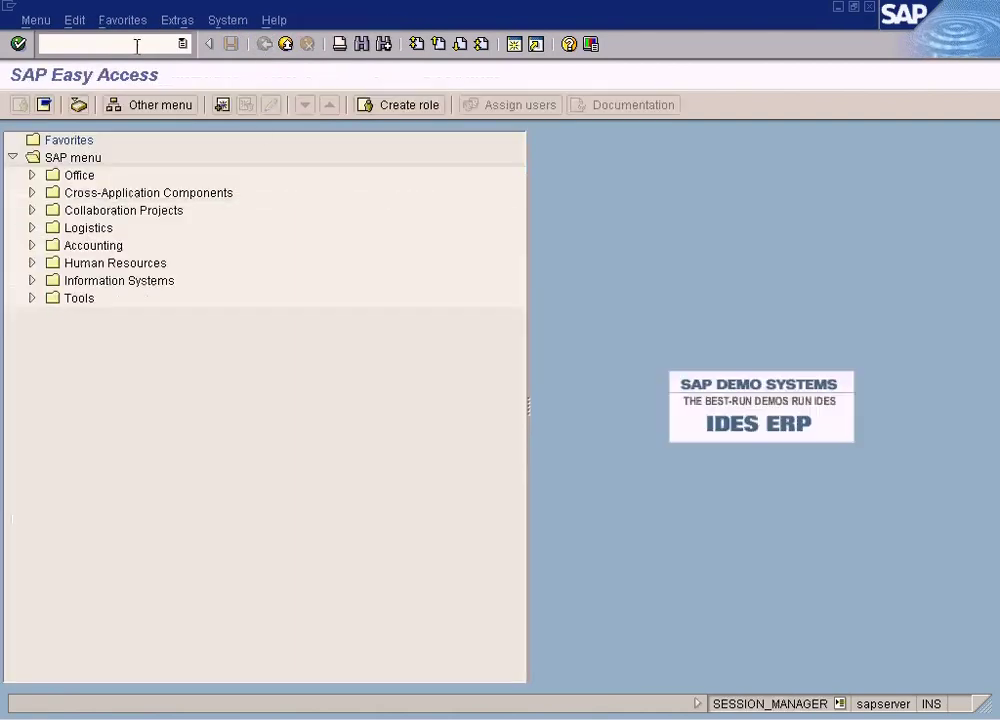
text(obyc)
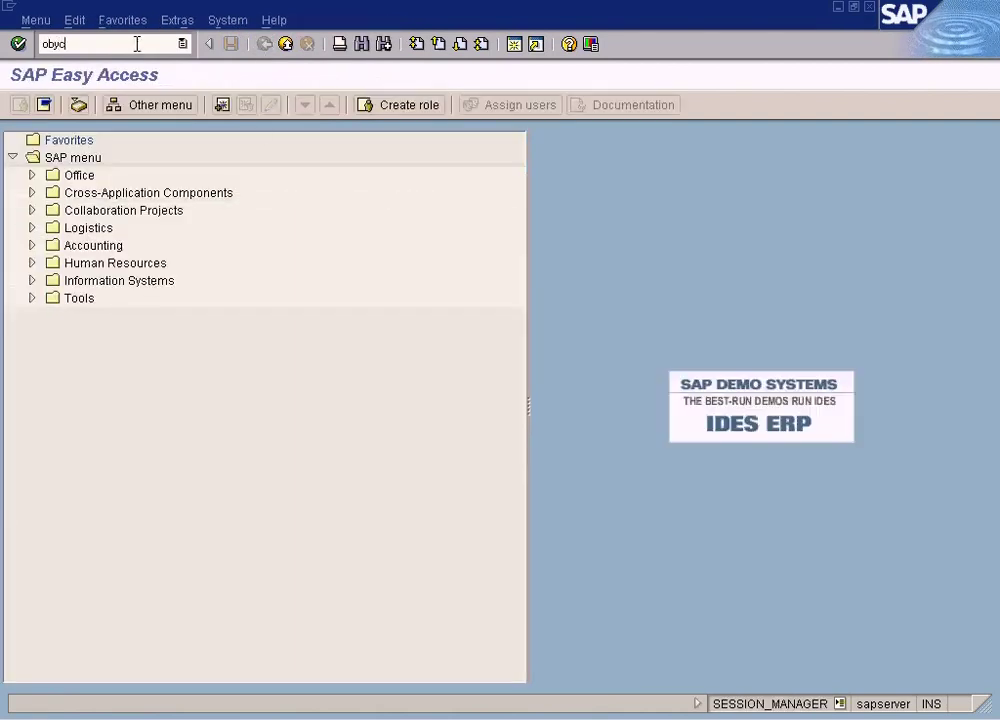
key(Return)
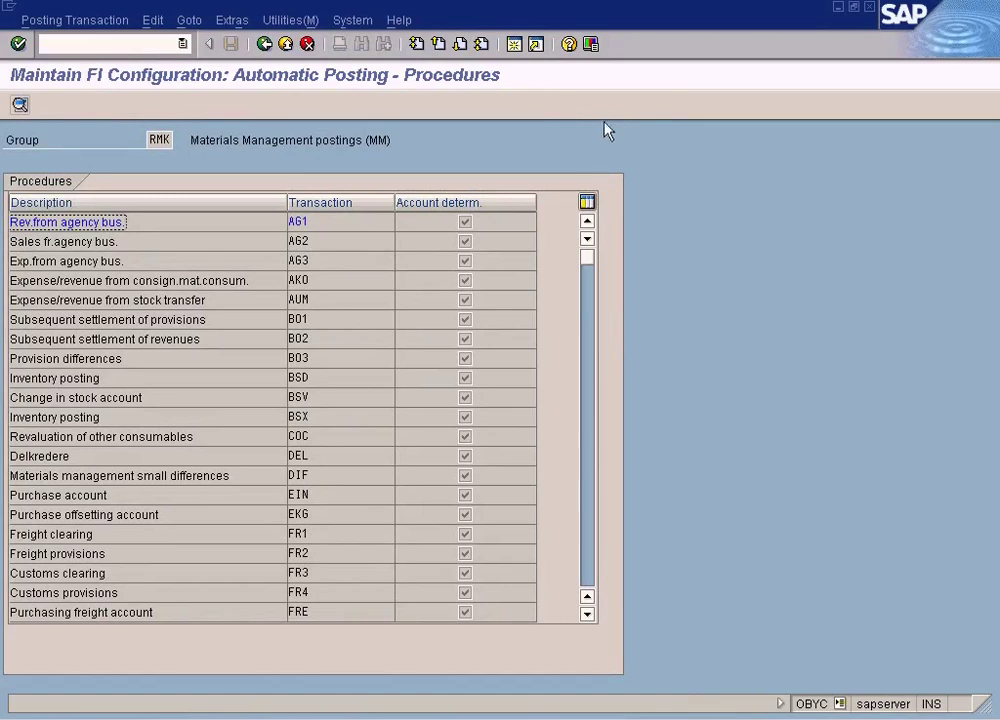
click(594, 379)
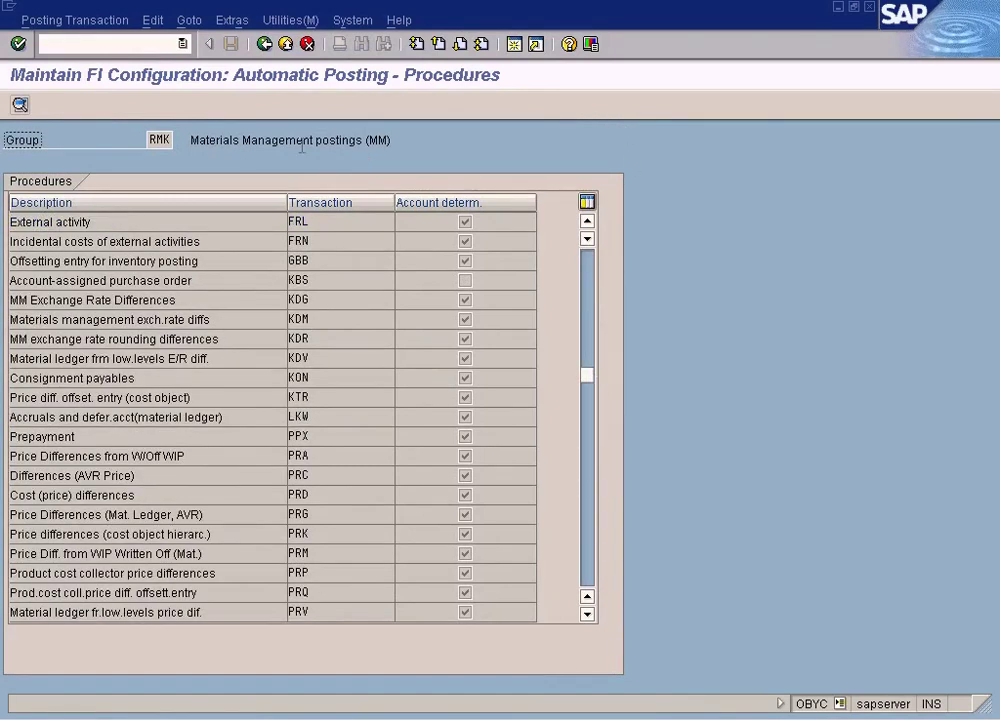
Step: Start transaction /nspro and display the SAP Reference IMG
click(154, 43)
text(/nspro)
key(Return)
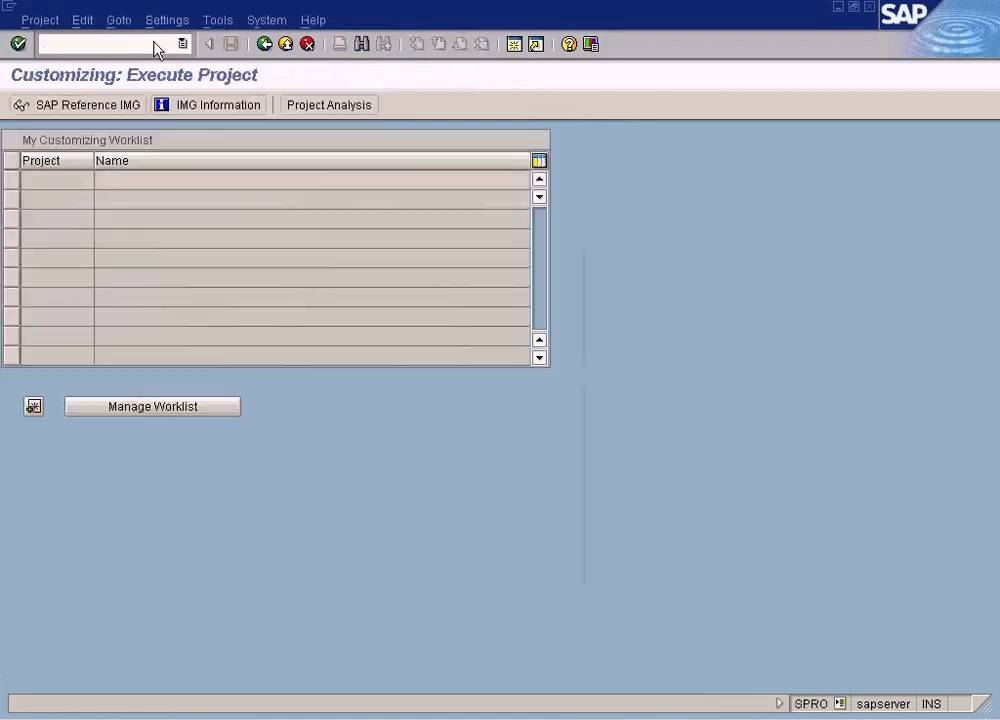
click(125, 96)
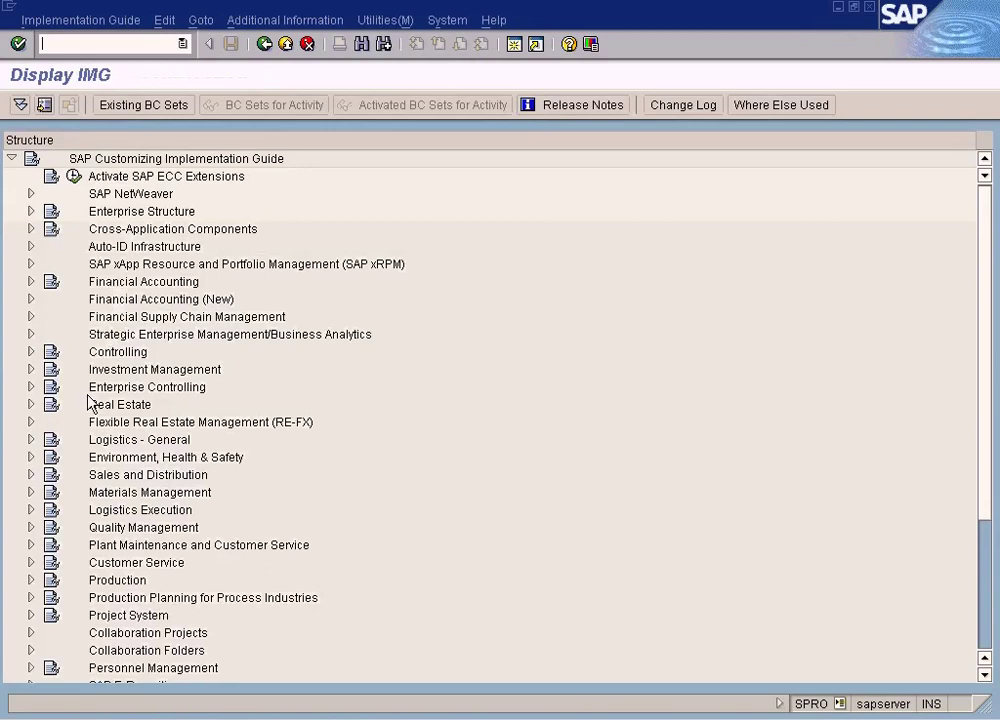
Step: Run Configure Automatic Postings from Materials Management > Valuation and Account Assignment > Account Determination > Account Determination Without Wizard
click(31, 492)
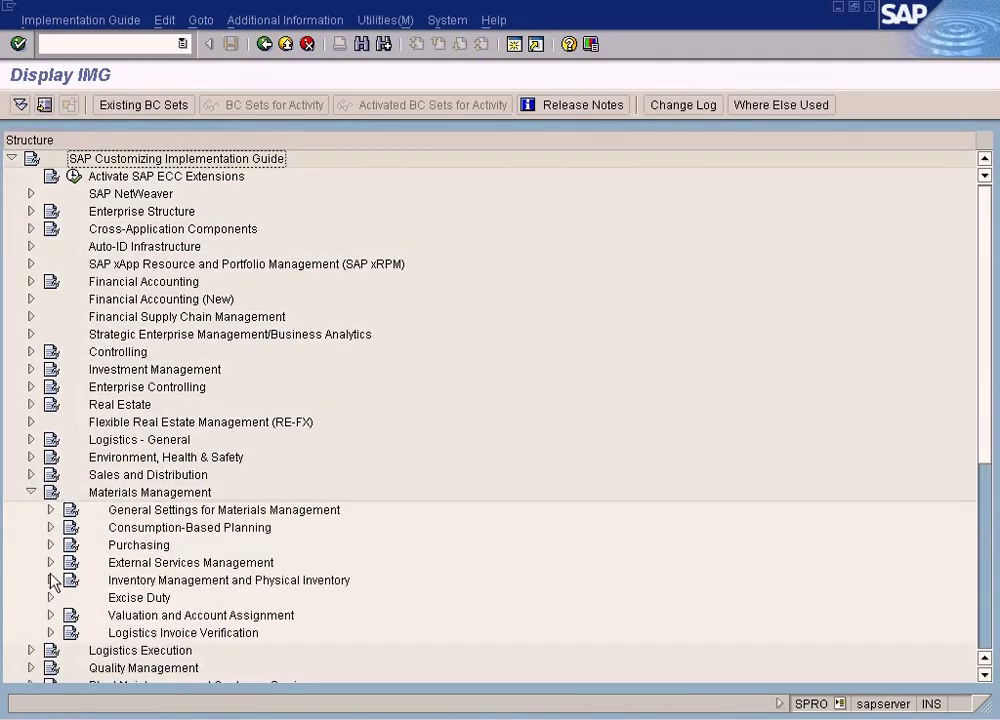
click(50, 580)
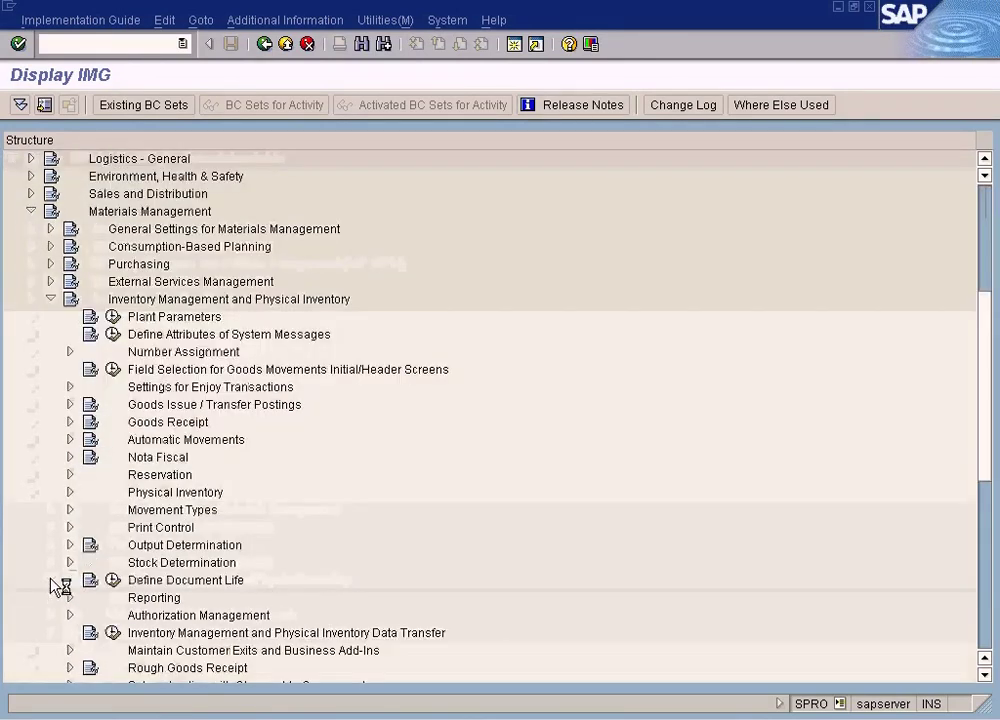
click(47, 300)
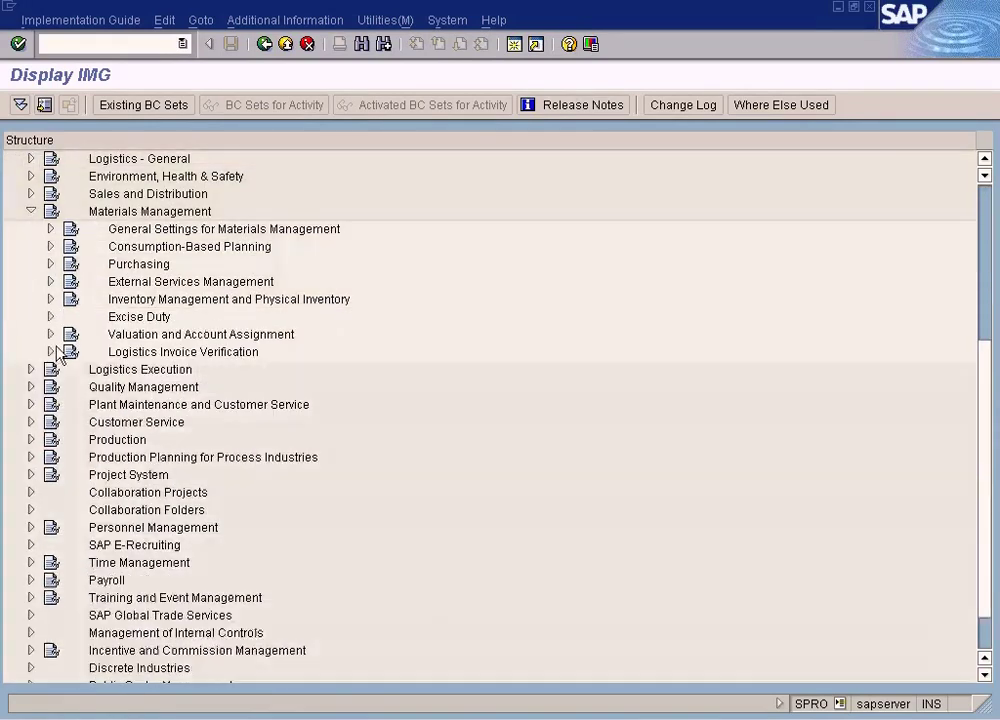
click(50, 334)
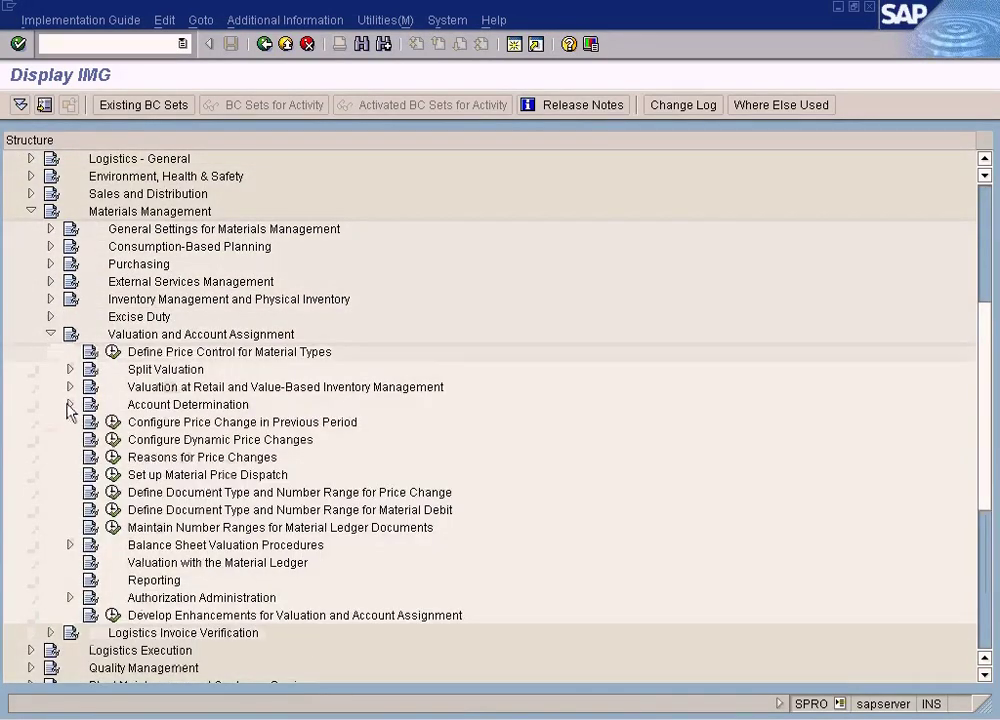
click(70, 405)
click(90, 440)
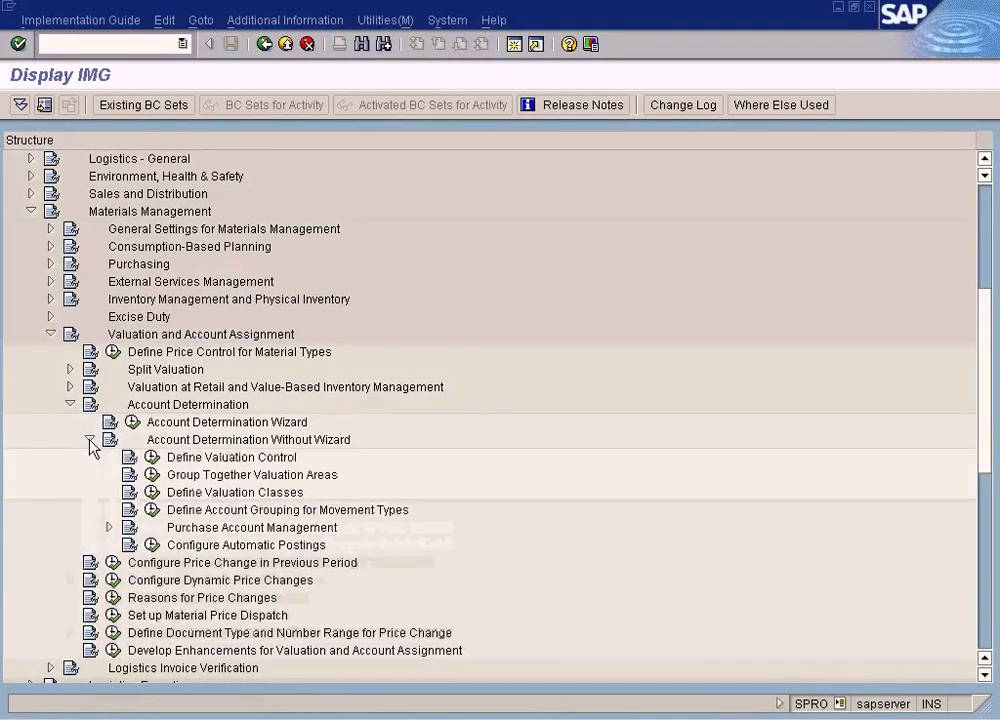
click(152, 545)
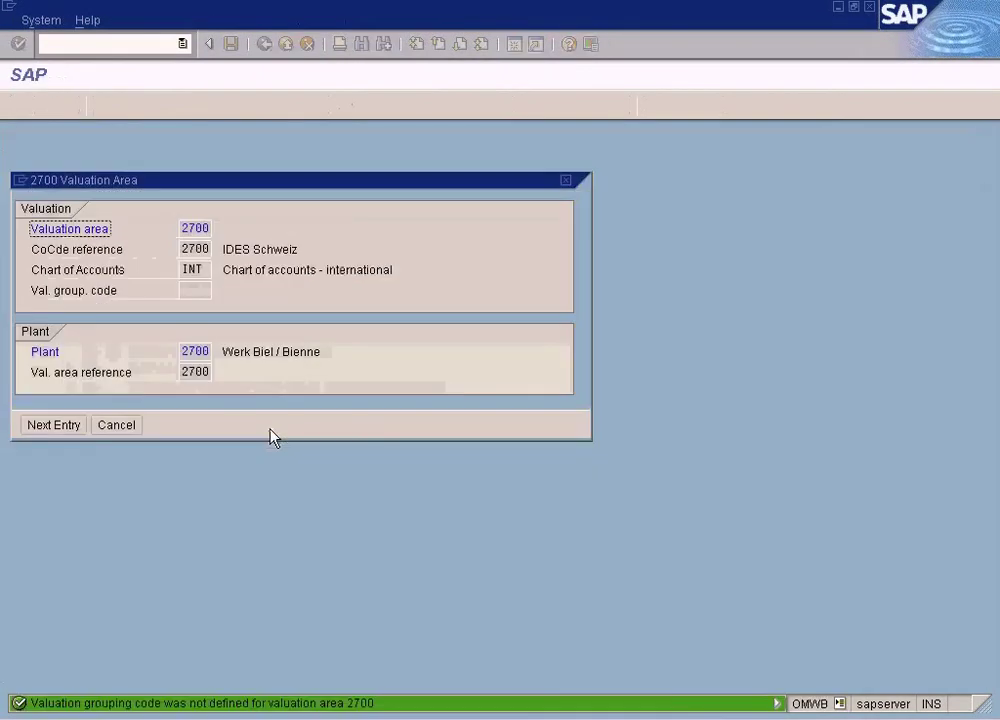
Step: Cancel the valuation area check, view the Account Assignment procedures with their transaction code, and return to Automatic Posting
click(120, 427)
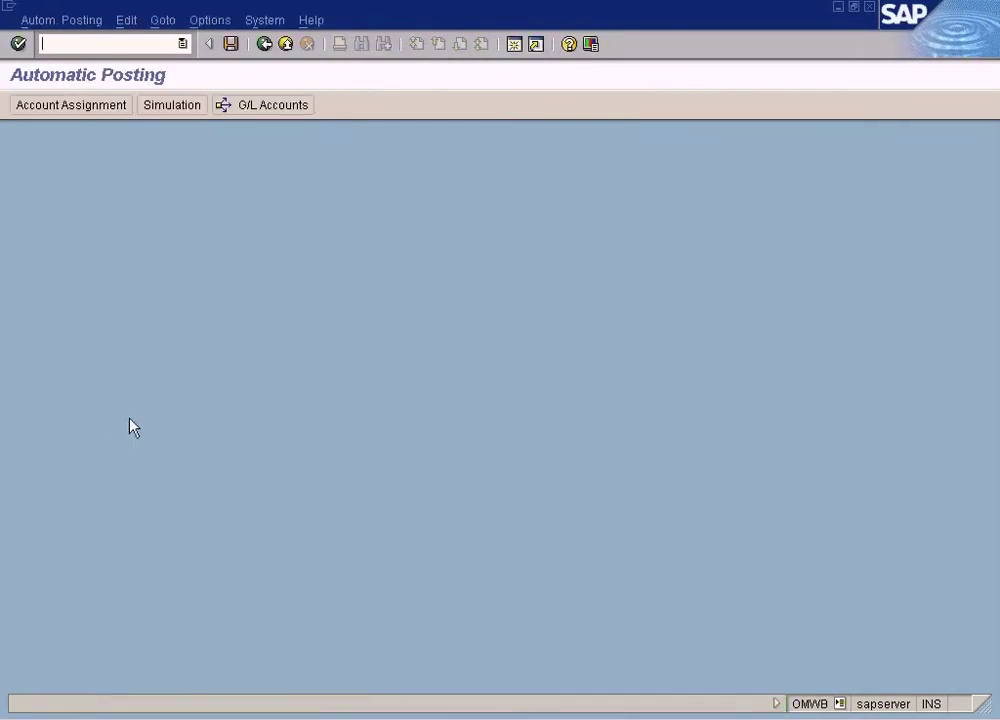
click(68, 108)
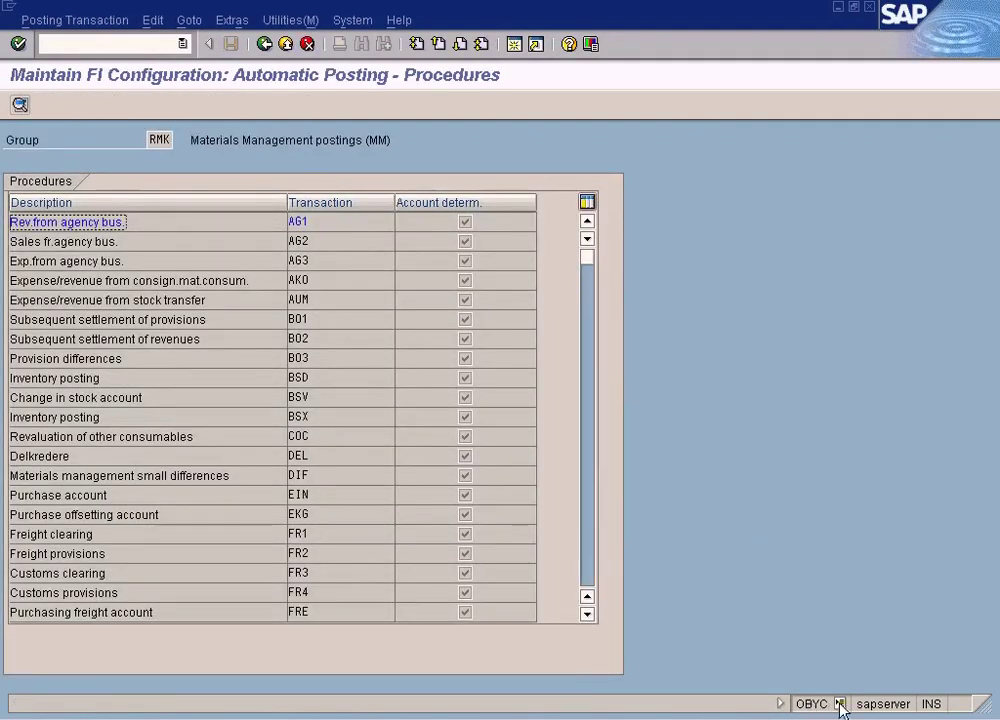
click(840, 708)
click(285, 44)
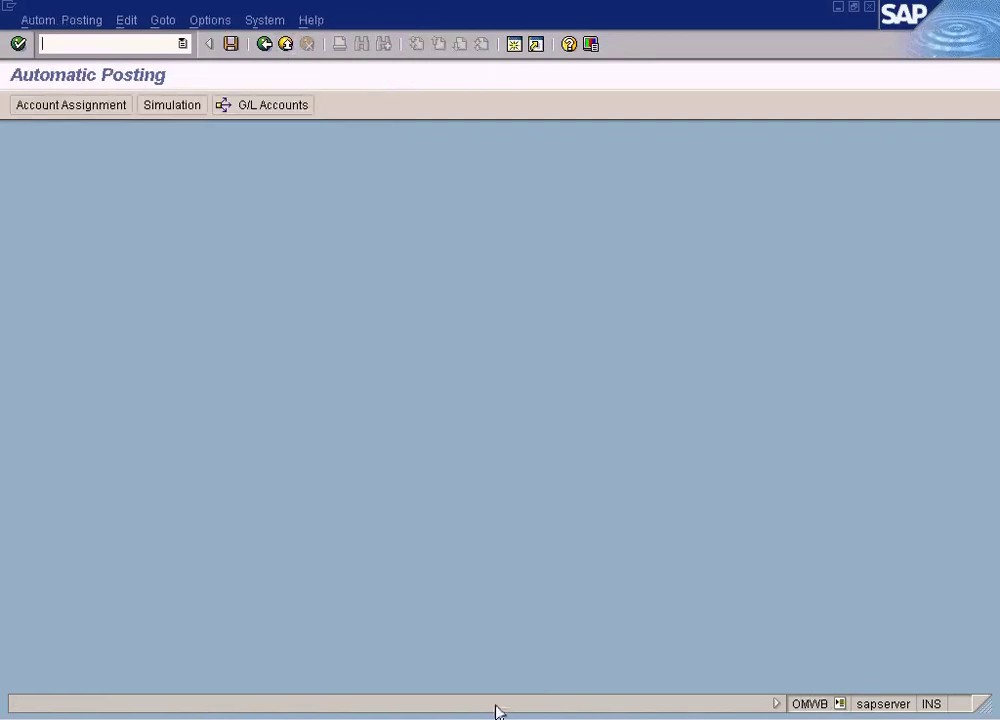
Step: Switch to the SAP MM Training document in Word and highlight the GR-IR Clearing Account topic under Purchasing Process
key(alt+Tab)
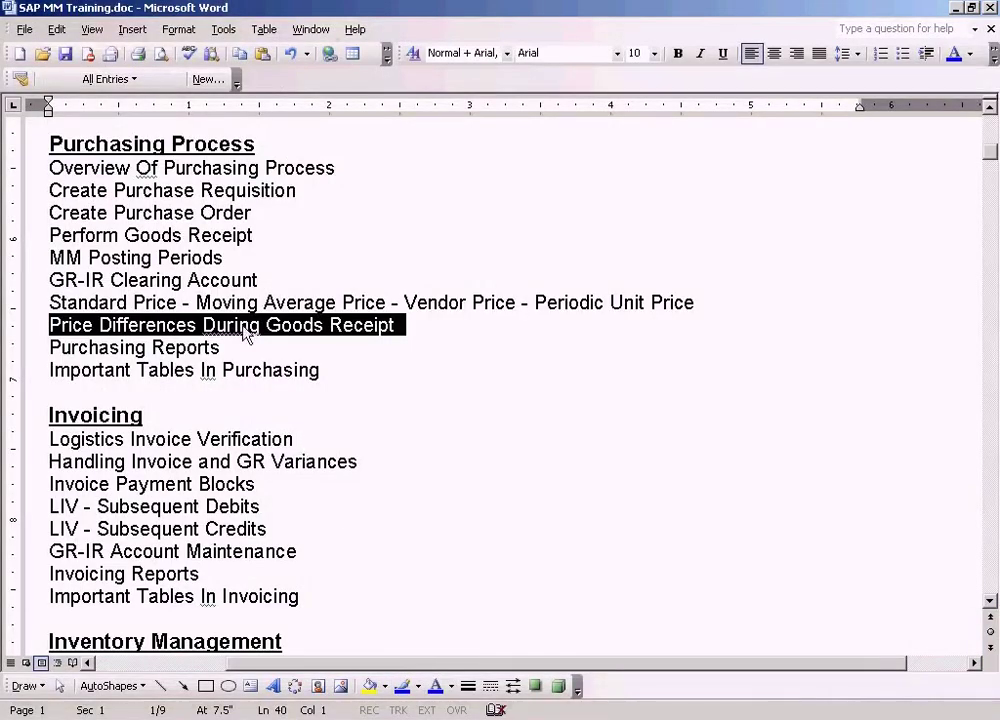
click(281, 279)
drag(268, 281, 55, 281)
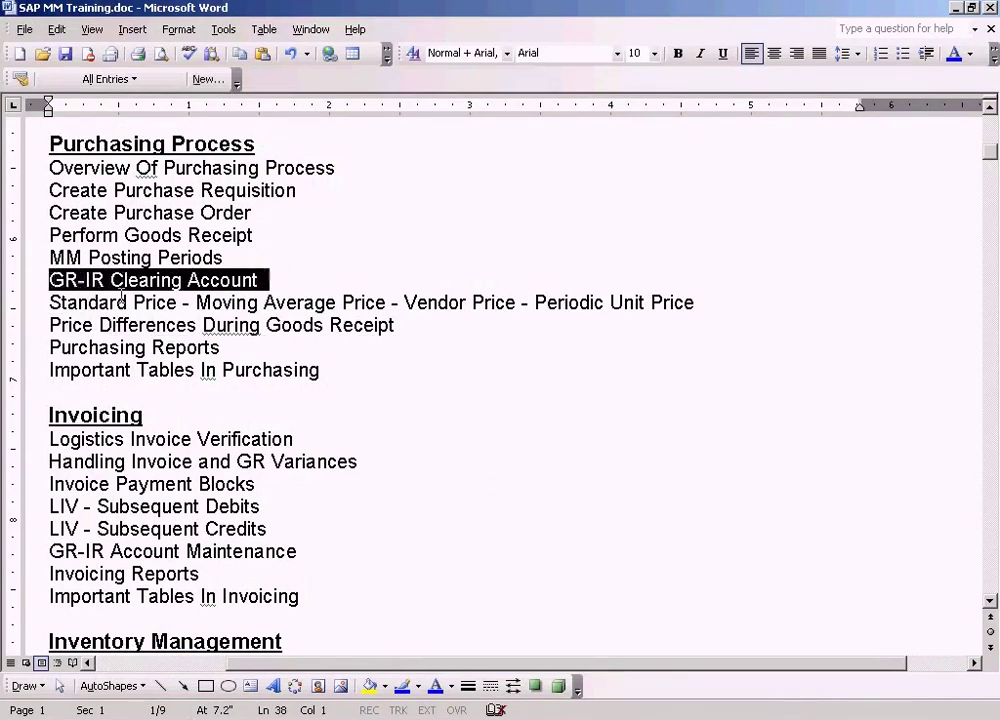
Step: Switch to the GR/IR diagram in Paint and mark the temporary vendor credit entry, the GR/IR Clearing Account label, and clear the selection
click(497, 714)
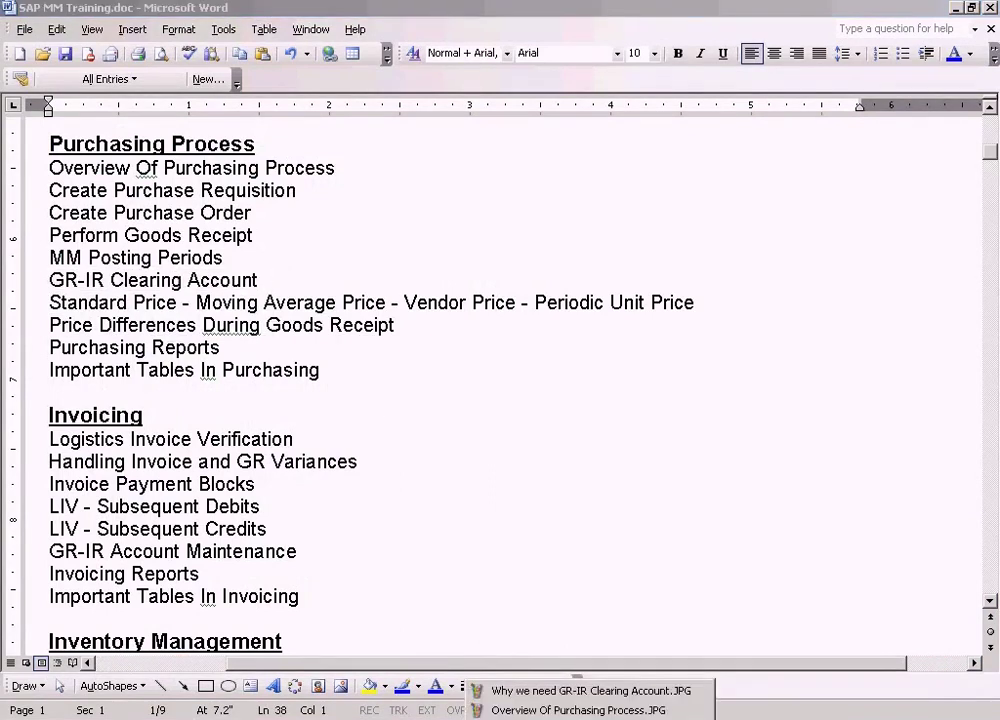
click(515, 695)
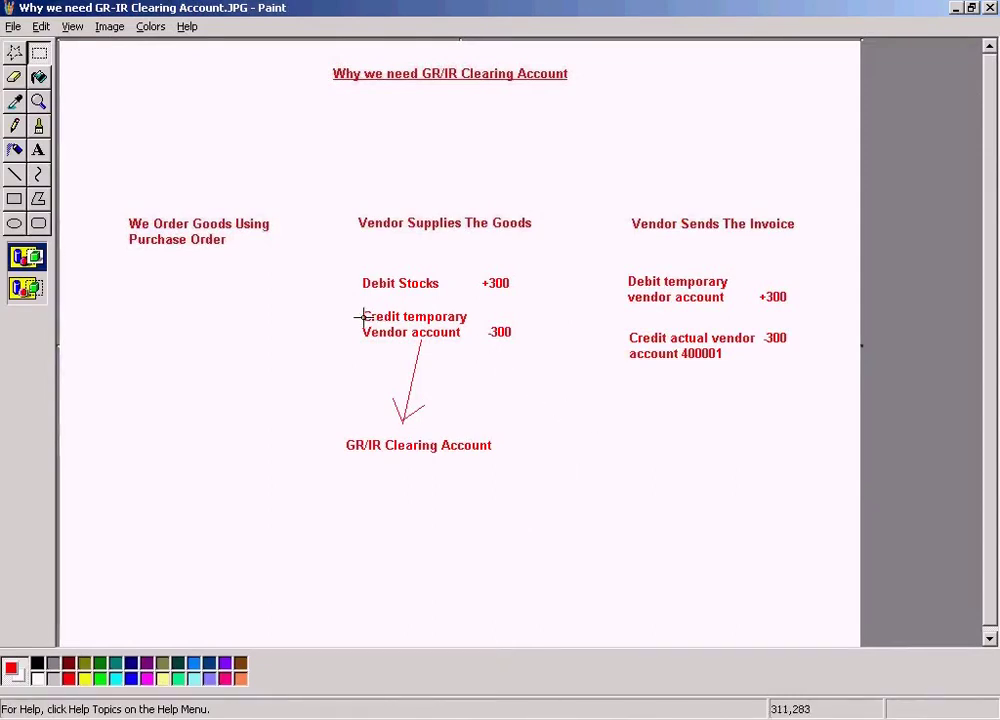
drag(352, 303, 529, 346)
drag(334, 422, 523, 462)
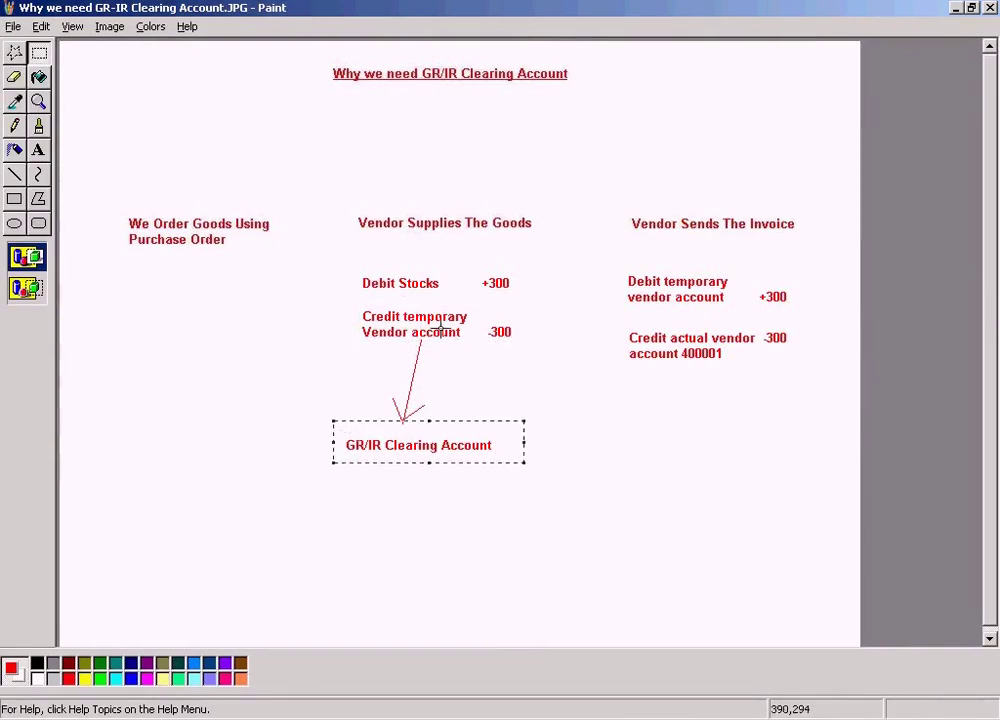
click(556, 411)
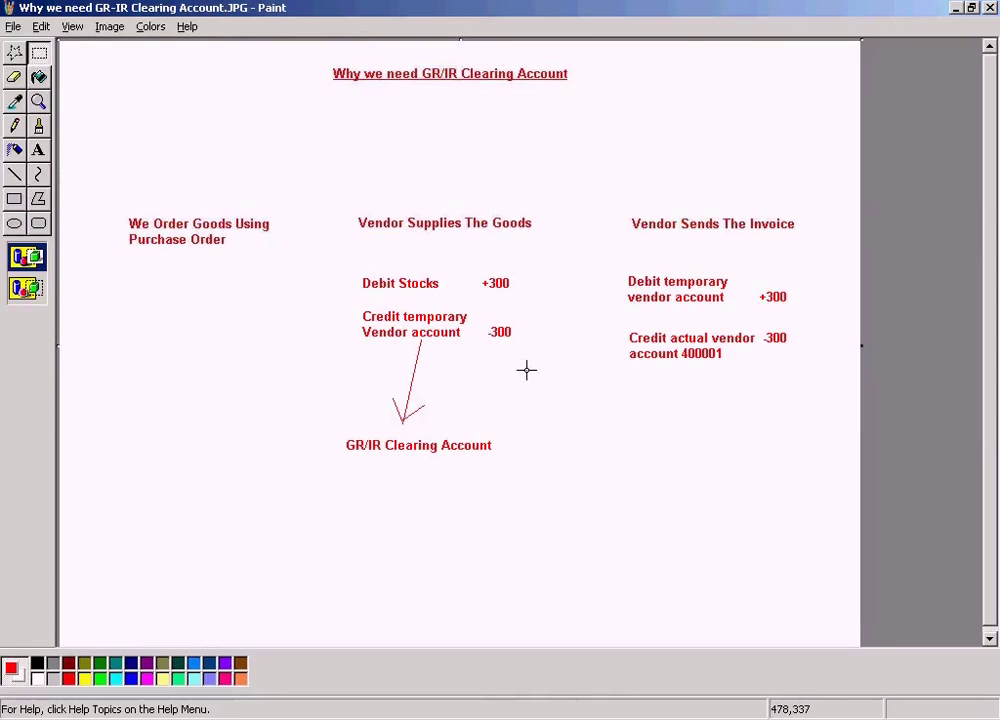
Step: Switch to the Word training outline, highlight GR-IR Account Maintenance under Invoicing, and clear the highlight
click(440, 716)
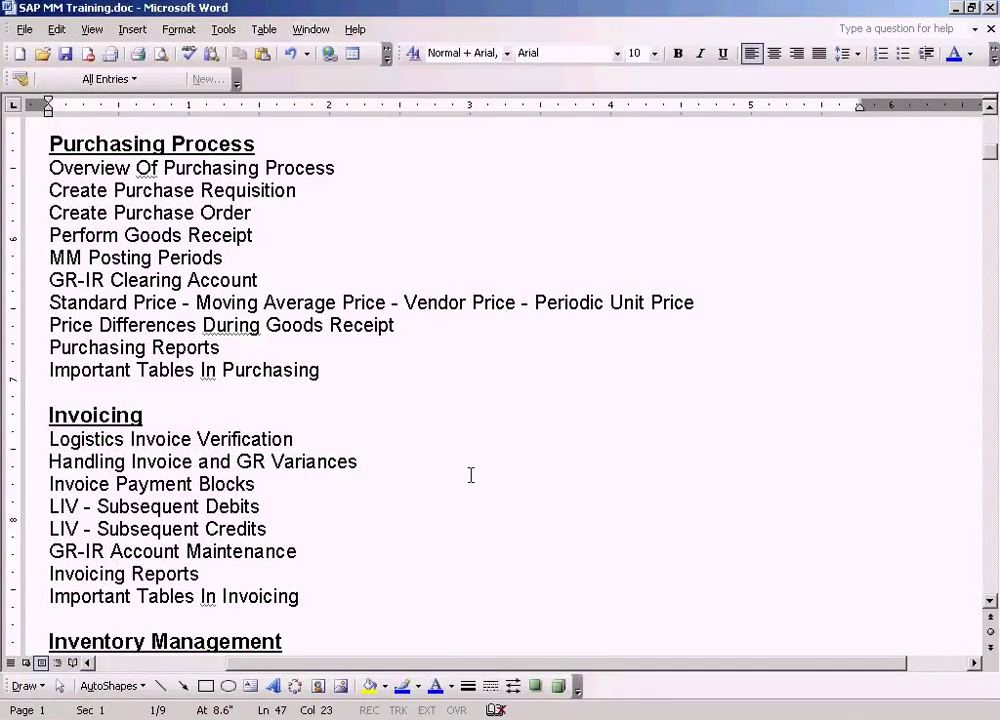
key(Down)
key(shift+End)
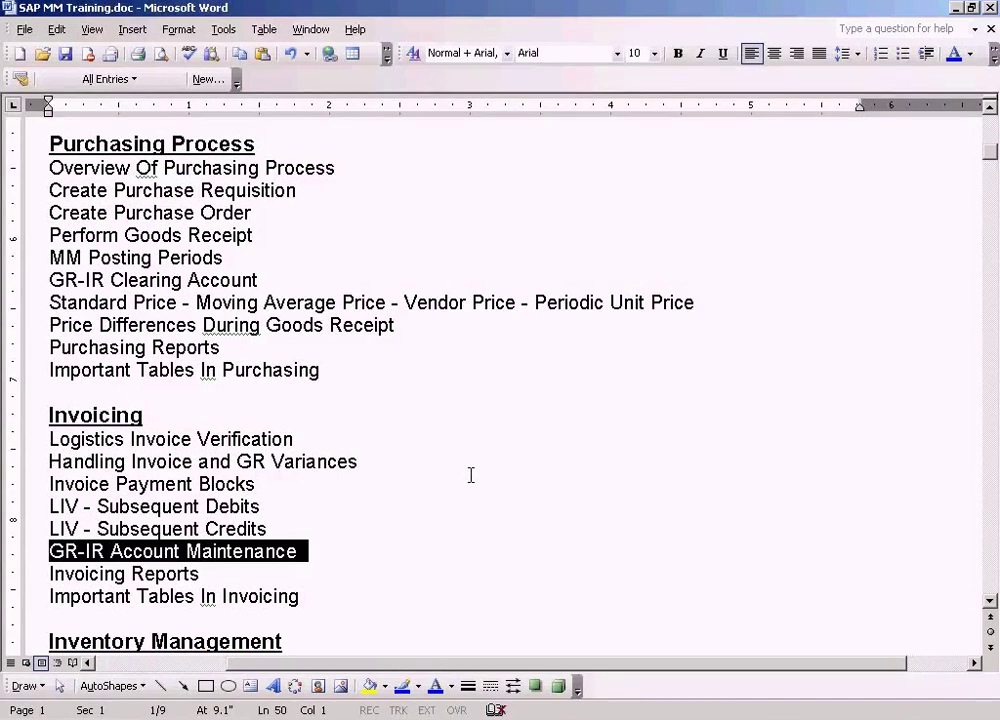
key(Up)
key(Up)
key(Up)
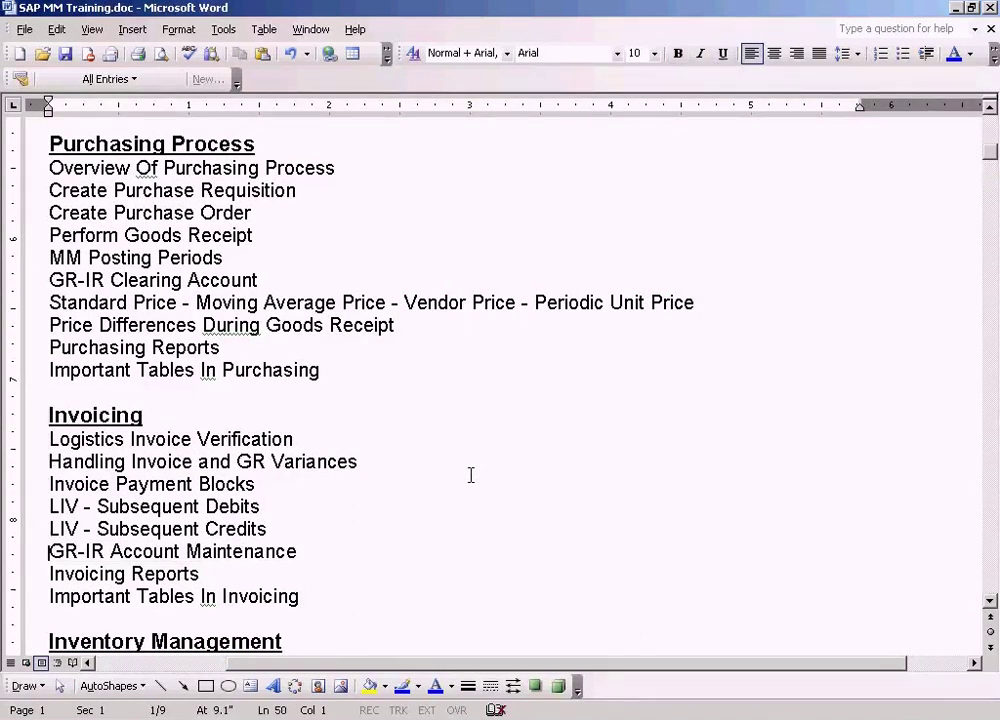
Step: Compare the Paint diagram with the Word outline, highlight the GR-IR Account Maintenance topic again, and return to the diagram
key(alt+Tab)
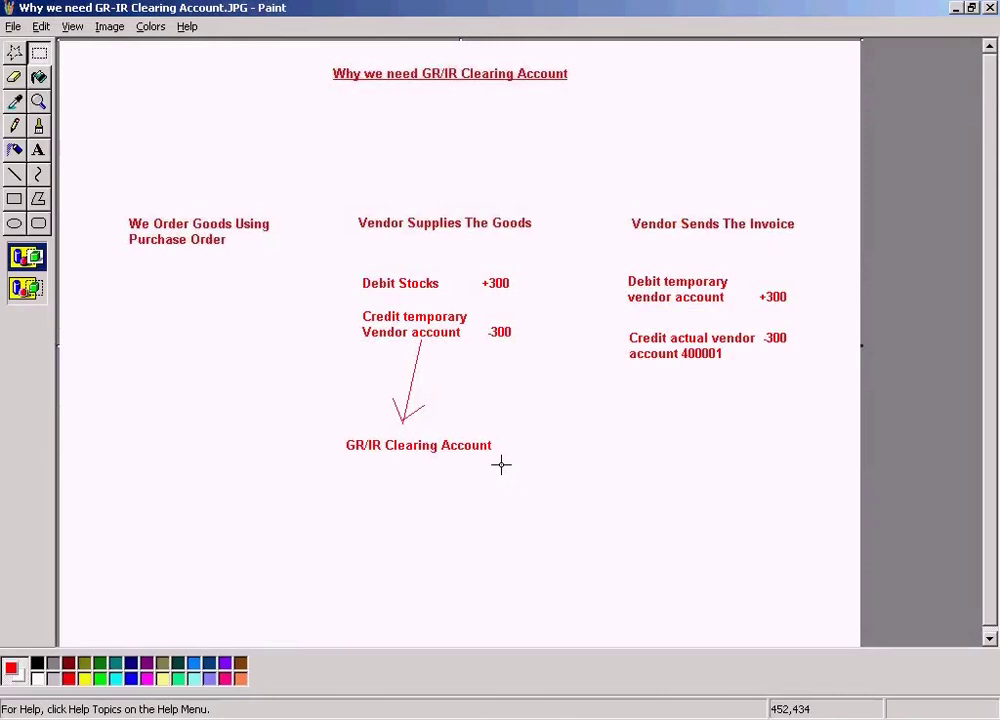
key(alt+Tab)
key(alt+Tab)
key(alt+Tab)
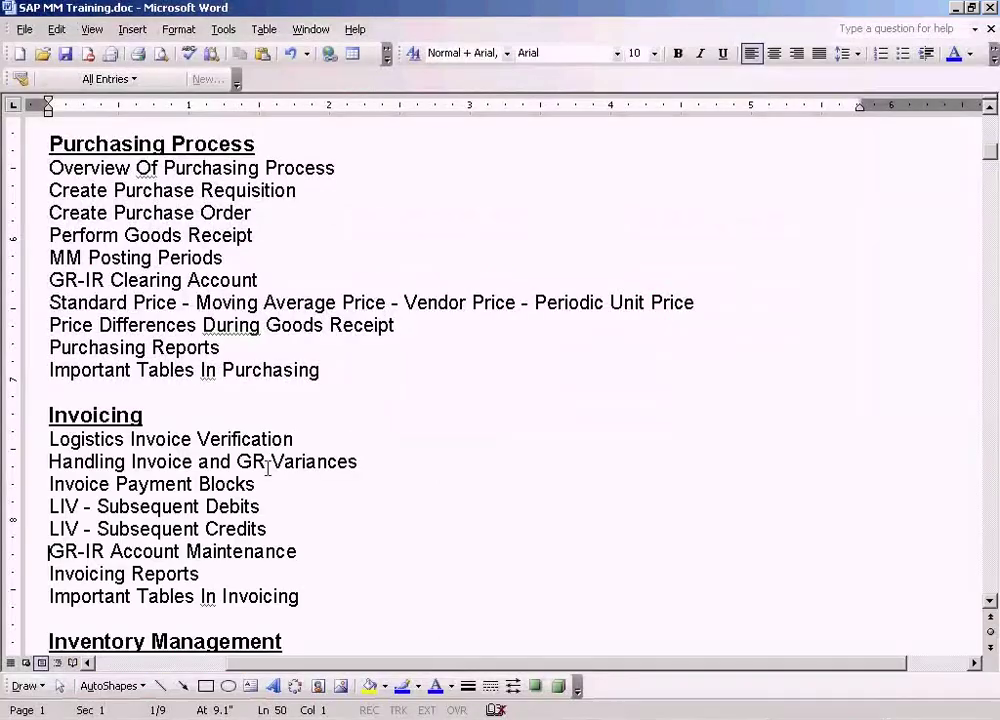
drag(318, 552, 48, 552)
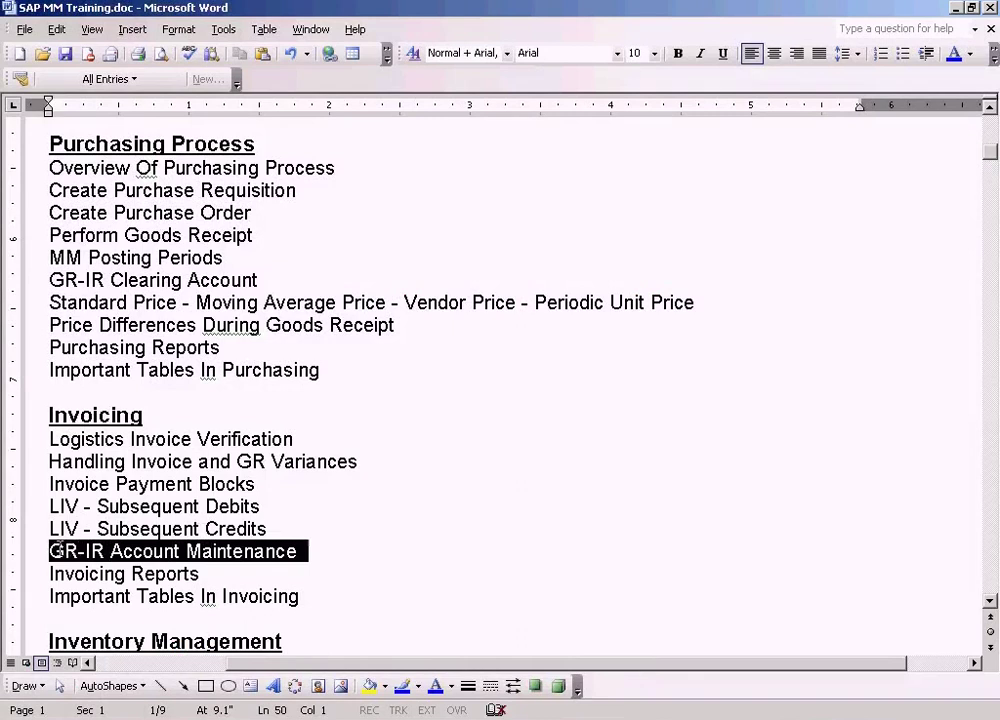
key(alt+Tab)
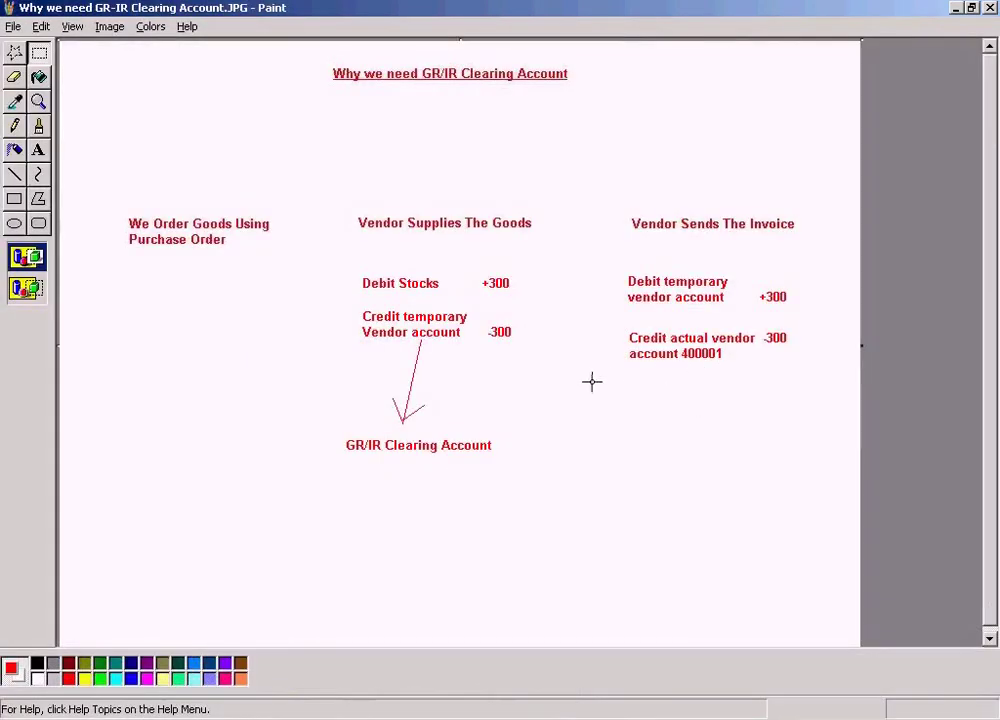